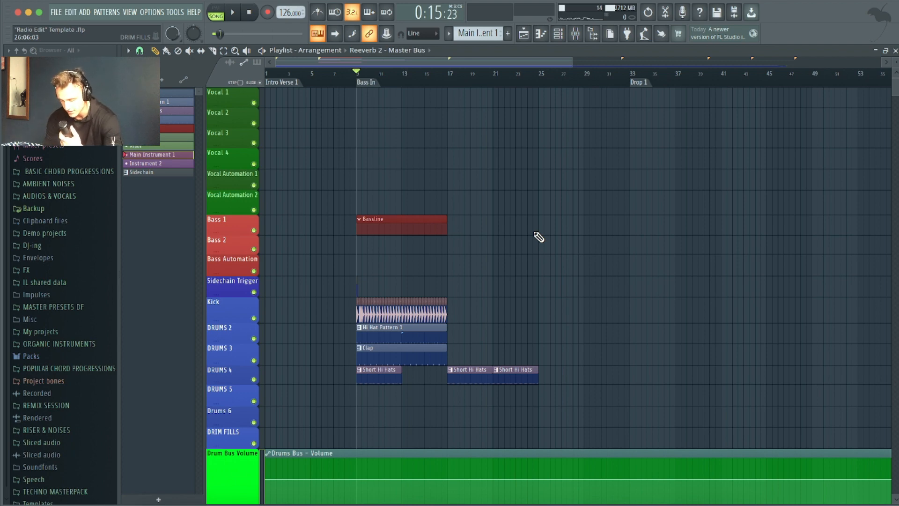
- Review the playlist's track layout from the vocals and bass through the drums, Drum Bus Volume, Ear Candy and instrument tracks
scroll(345, 185, up, 4)
scroll(491, 220, up, 1)
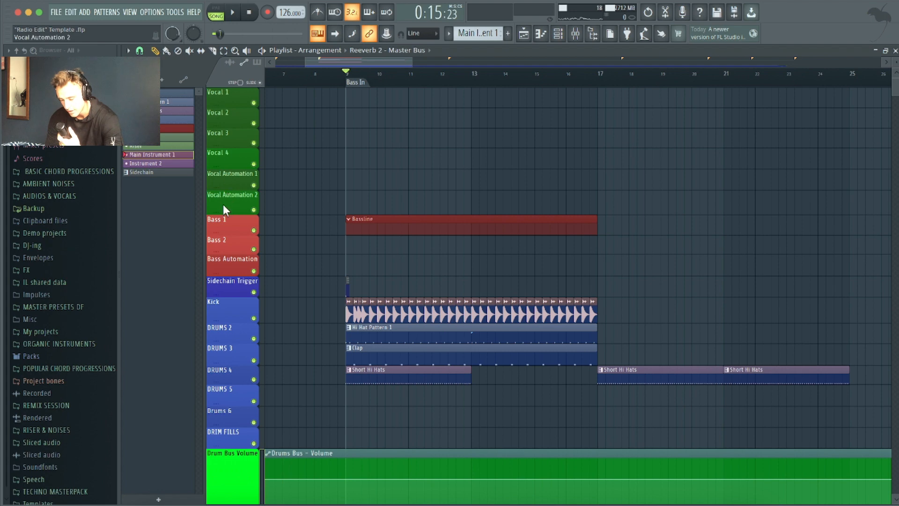
scroll(223, 204, down, 3)
scroll(236, 231, down, 1)
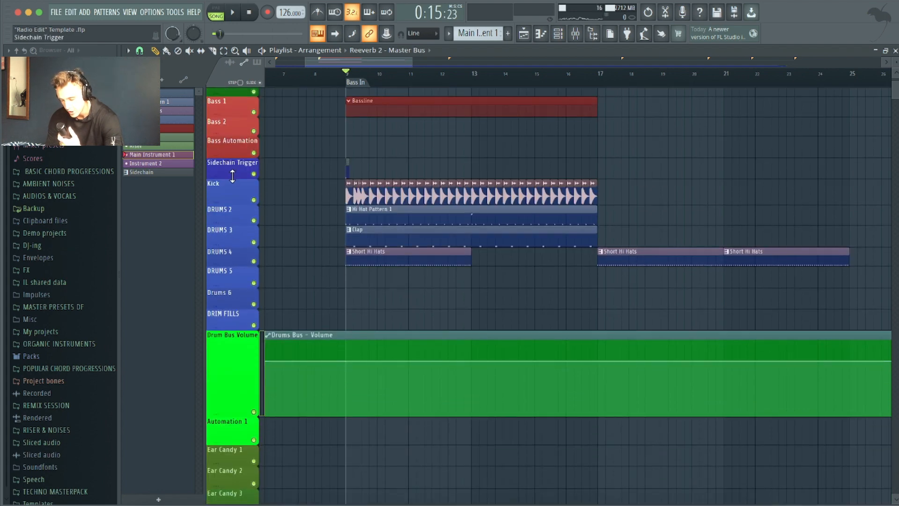
scroll(240, 286, down, 5)
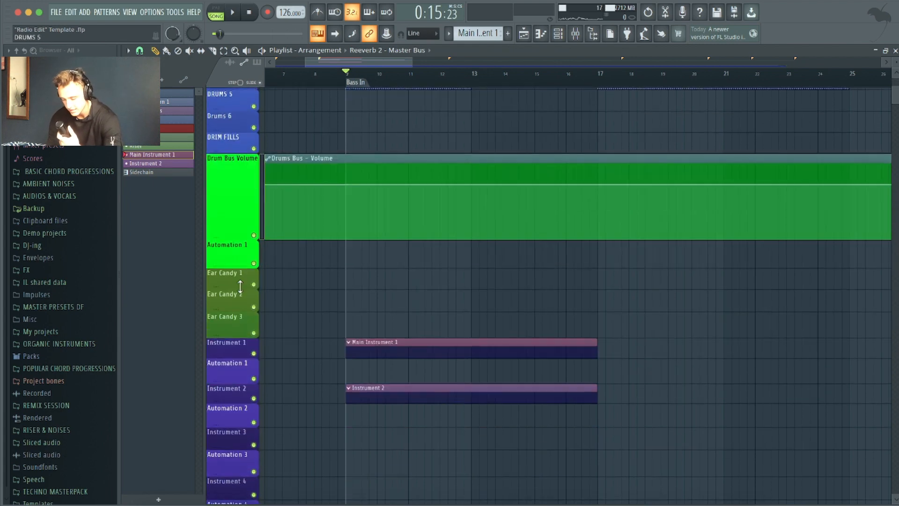
scroll(240, 286, up, 10)
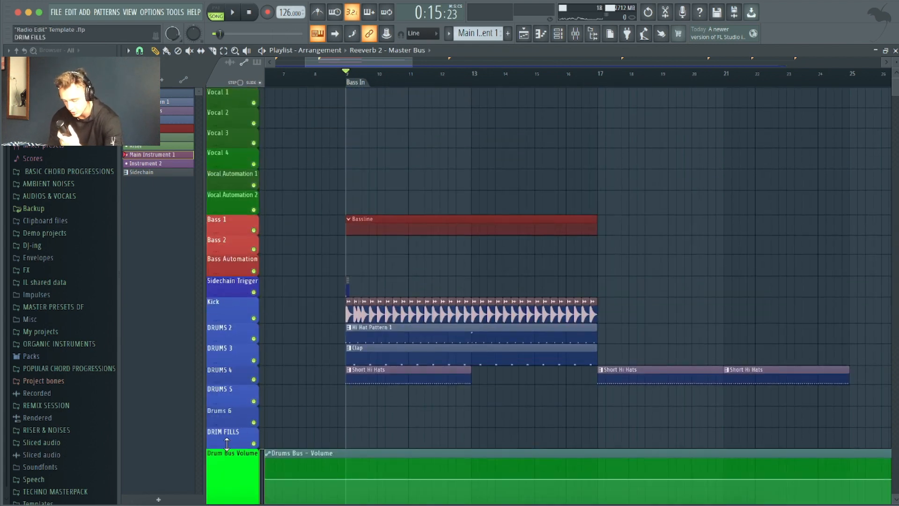
scroll(227, 443, down, 6)
scroll(229, 142, up, 2)
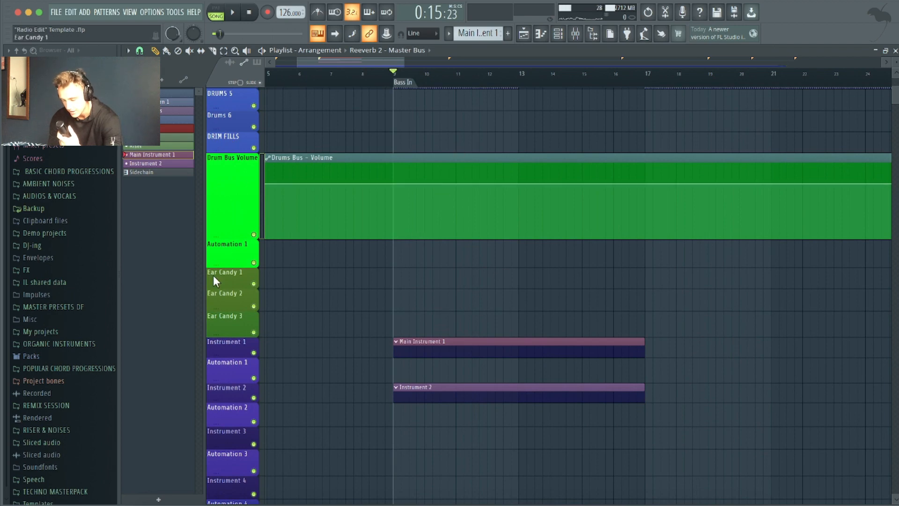
- Examine the lower playlist tracks, from the instruments, pads and risers to the master reverb, stereo field, filter and volume automations
scroll(233, 188, down, 3)
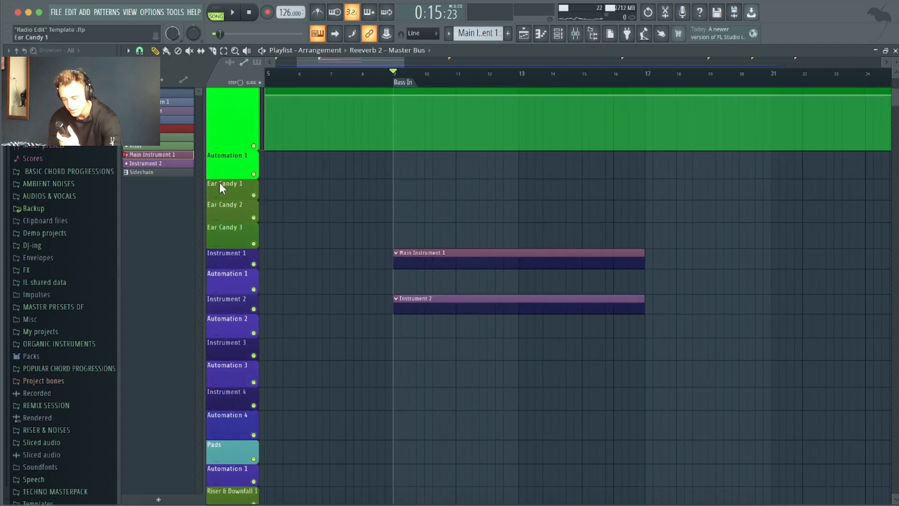
scroll(220, 252, down, 2)
scroll(229, 229, down, 9)
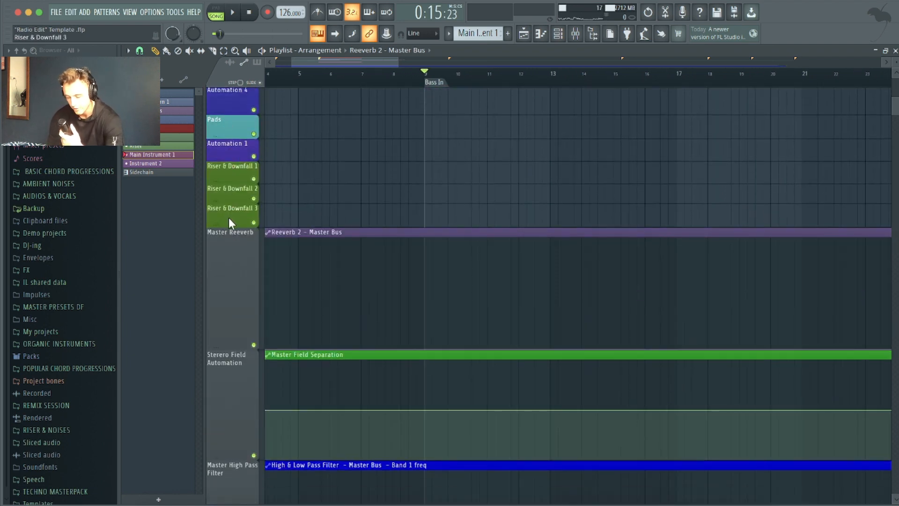
scroll(229, 217, down, 2)
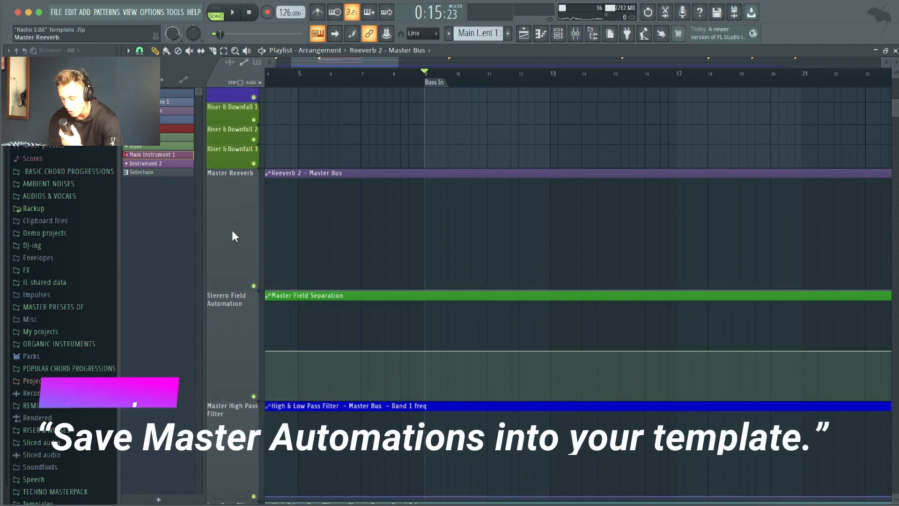
scroll(237, 281, down, 6)
scroll(222, 300, down, 6)
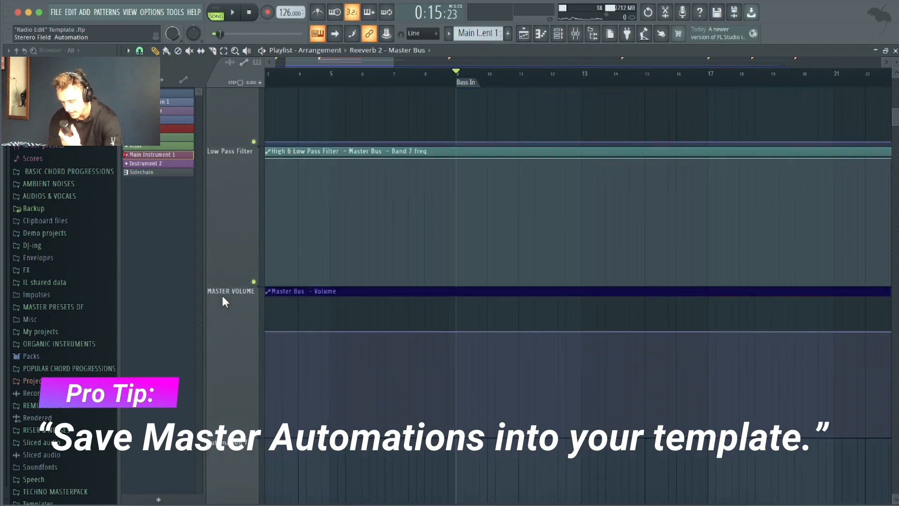
- Play the arrangement from the Bass In marker for a few bars and stop it
scroll(222, 301, up, 20)
ctrl+scroll(478, 261, up, 4)
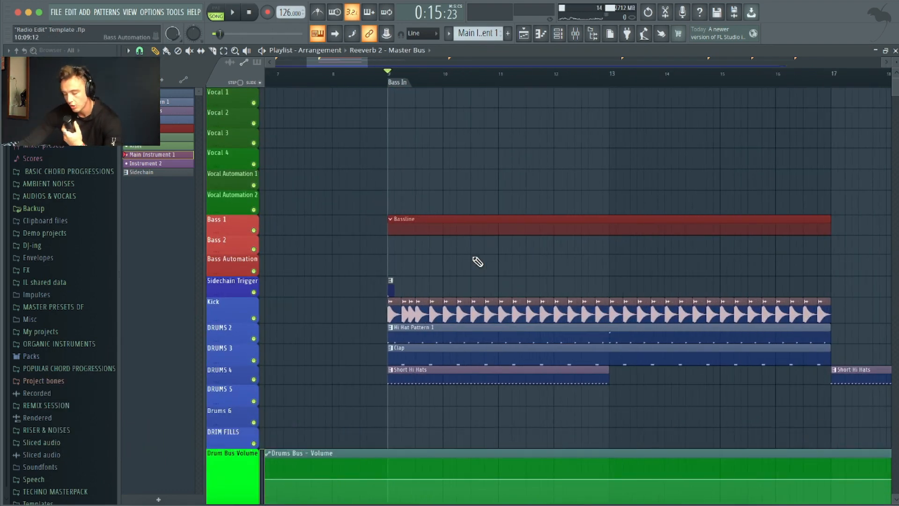
scroll(477, 260, down, 2)
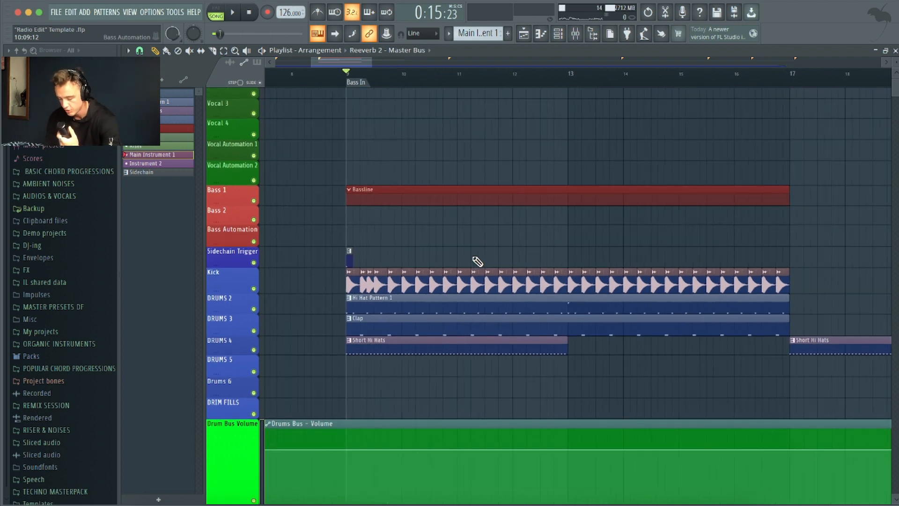
key(space)
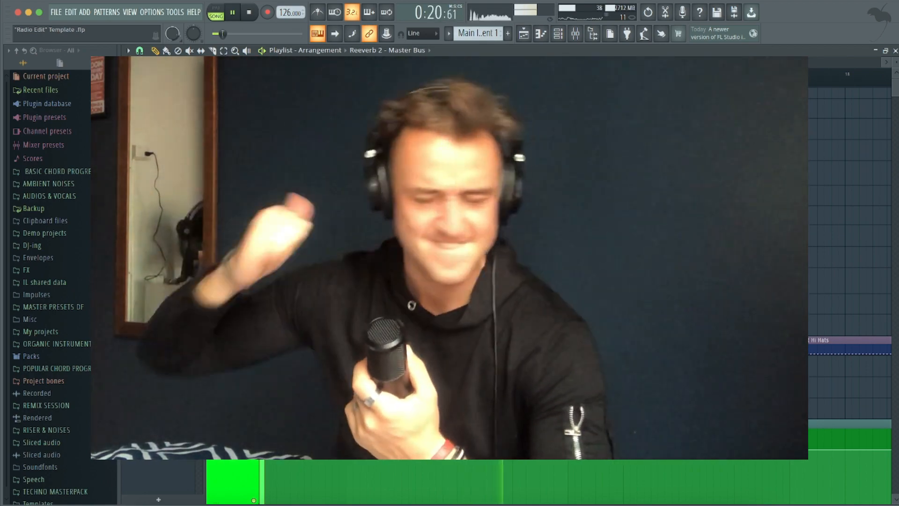
key(space)
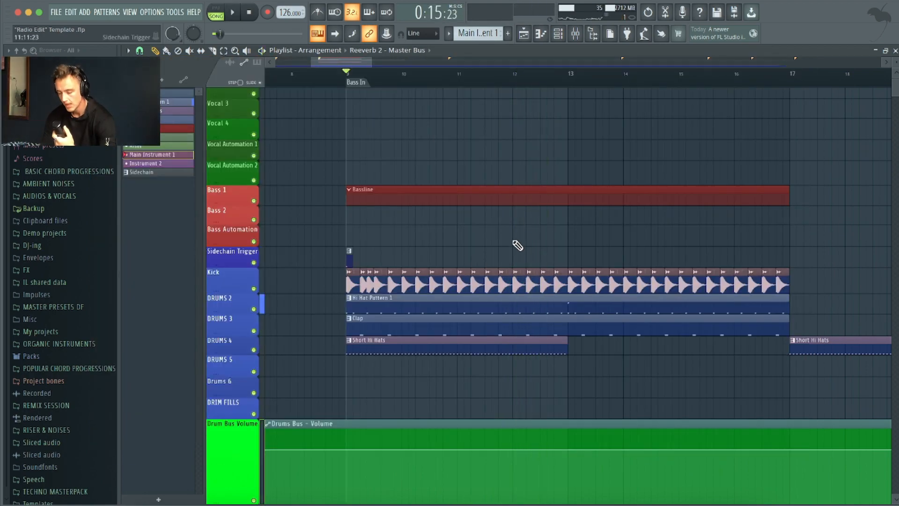
- Open the Sub Bass channel's synth from the Channel rack, audition a few notes, and close it
click(560, 34)
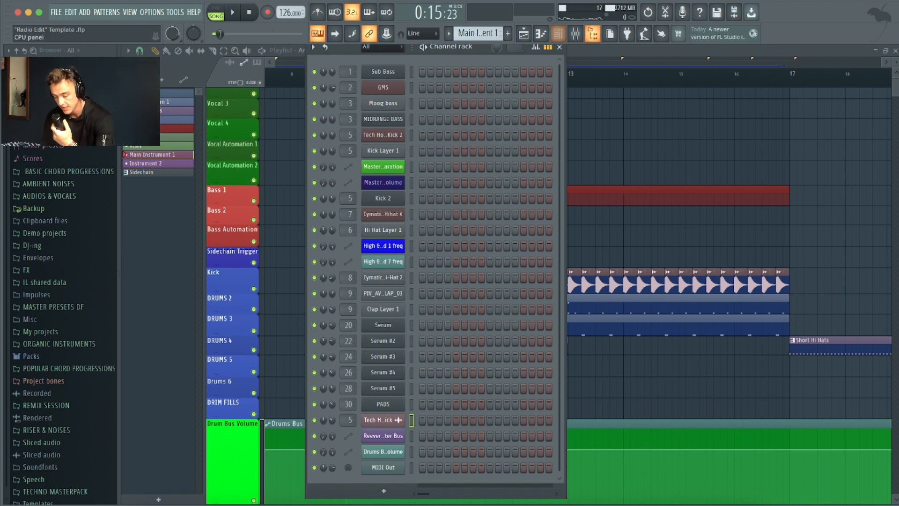
drag(461, 46, 456, 51)
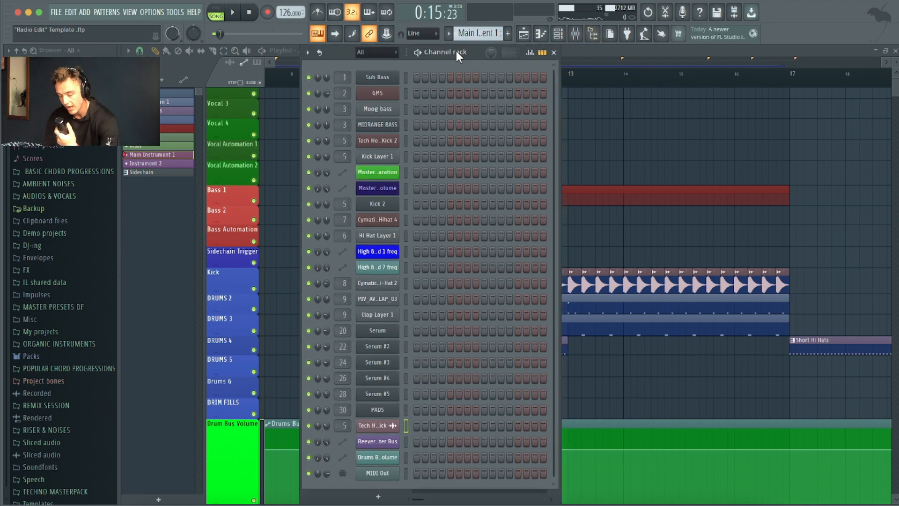
click(380, 78)
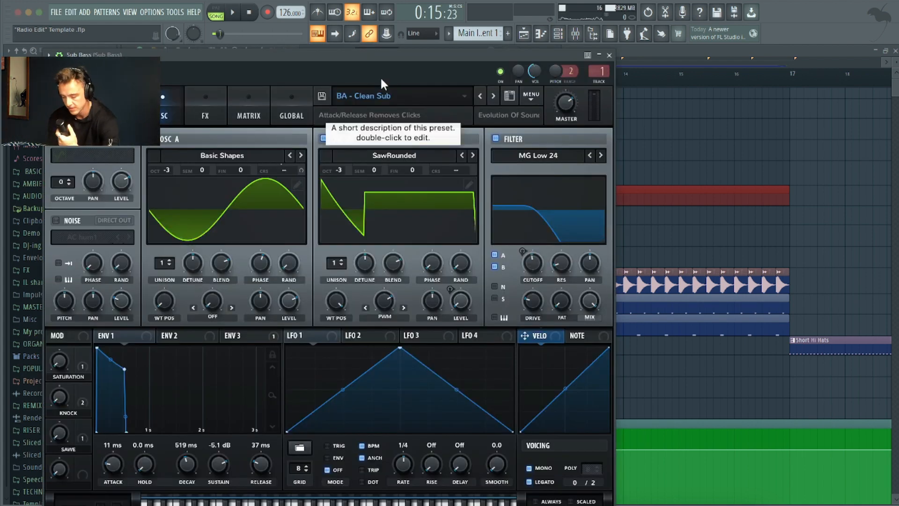
key(n)
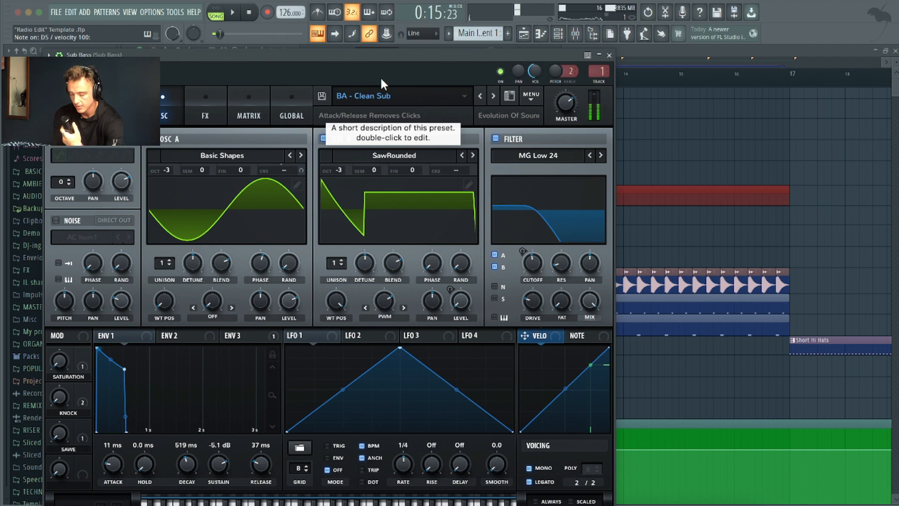
key(e)
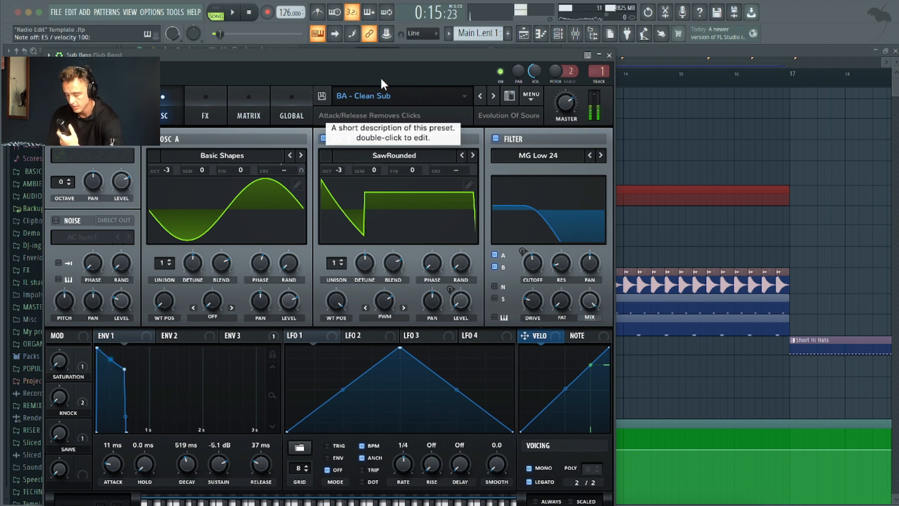
click(610, 55)
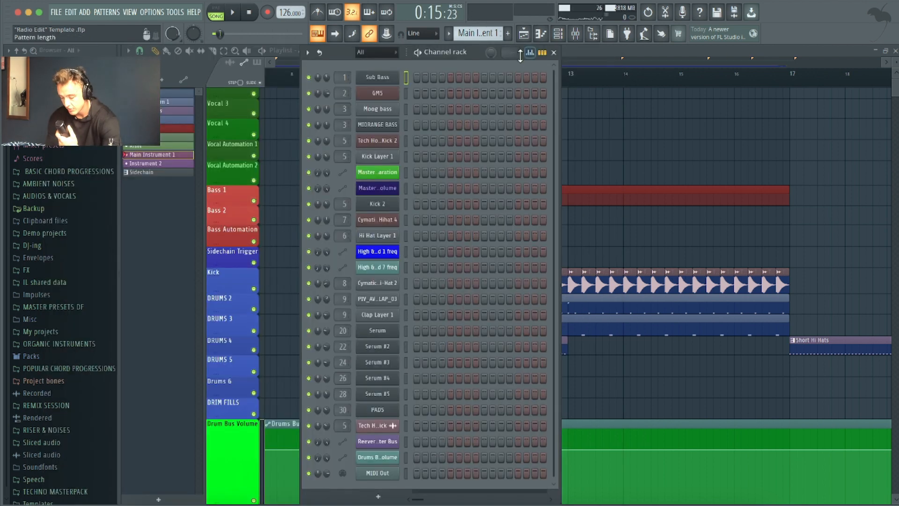
click(553, 52)
- Select the Bassline pattern and inspect the Moog bass channel's envelope and loaded sample
click(488, 188)
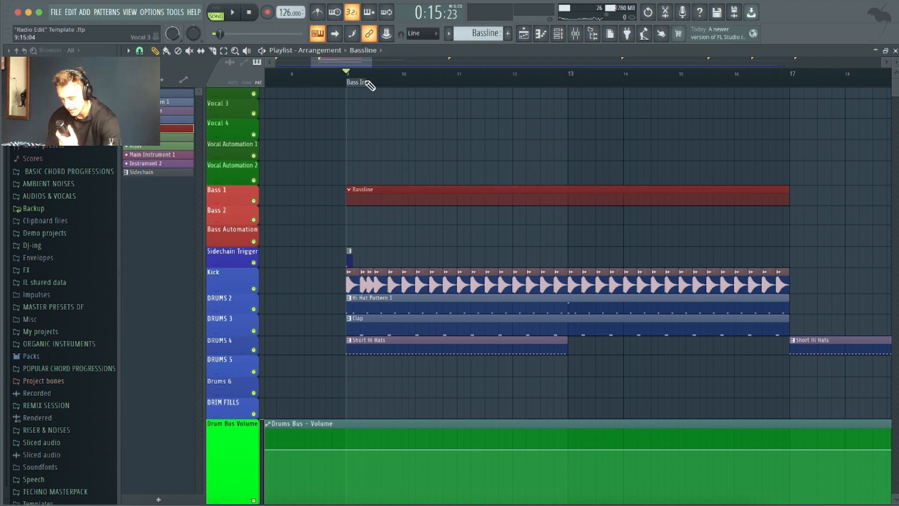
click(572, 33)
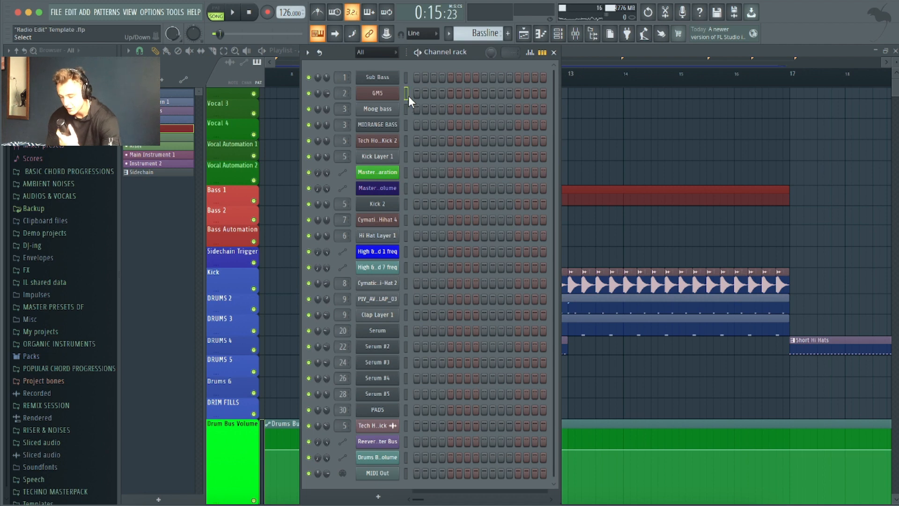
click(388, 111)
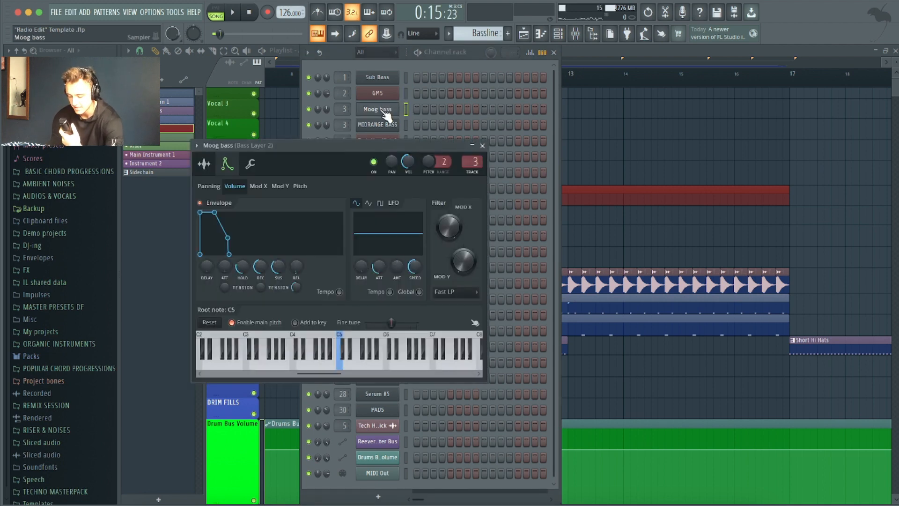
click(209, 166)
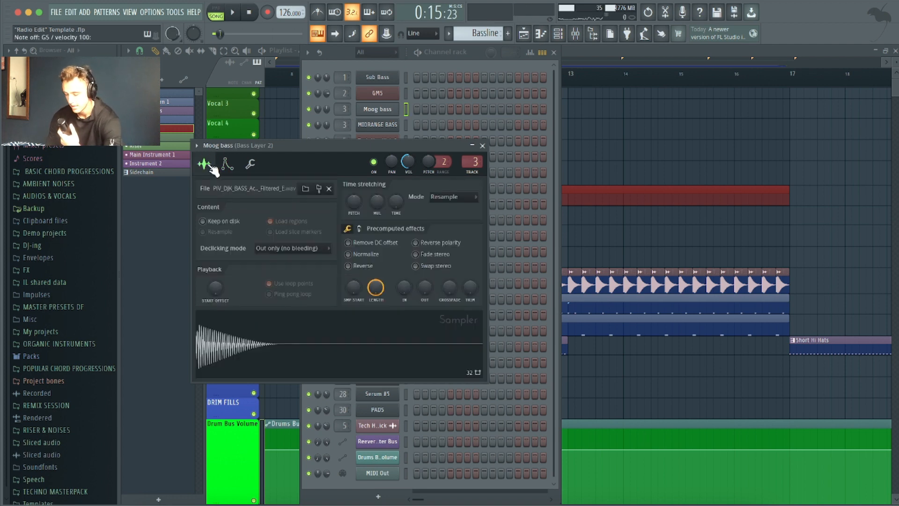
click(482, 146)
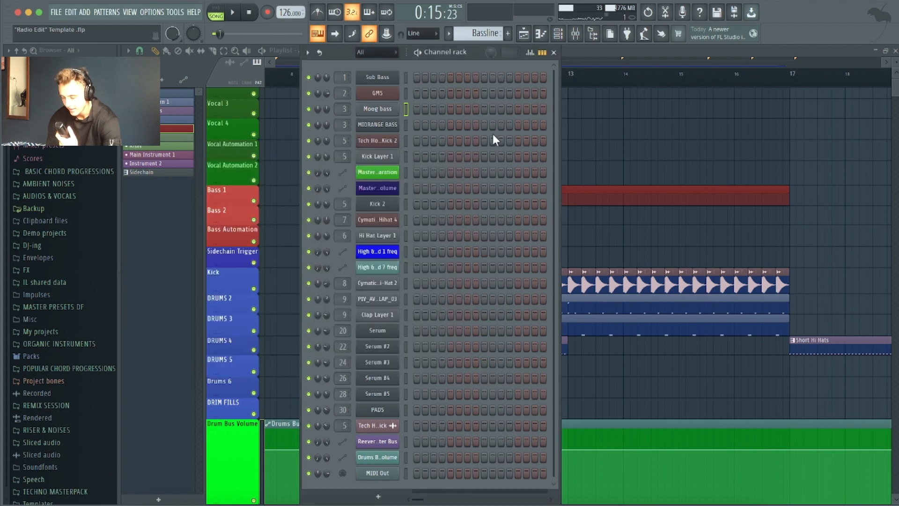
click(556, 52)
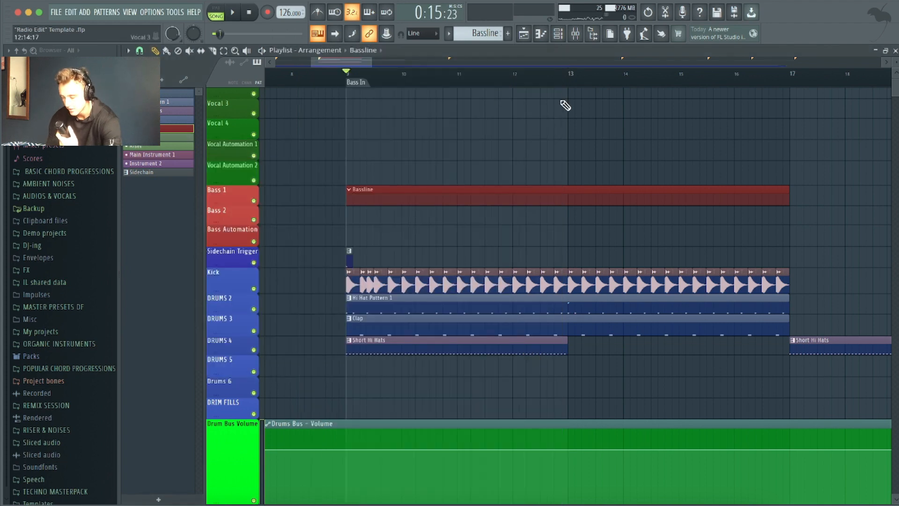
- Open the Kick 2 channel's plugin, inspect its pitch curve and click layers, and close it
click(558, 33)
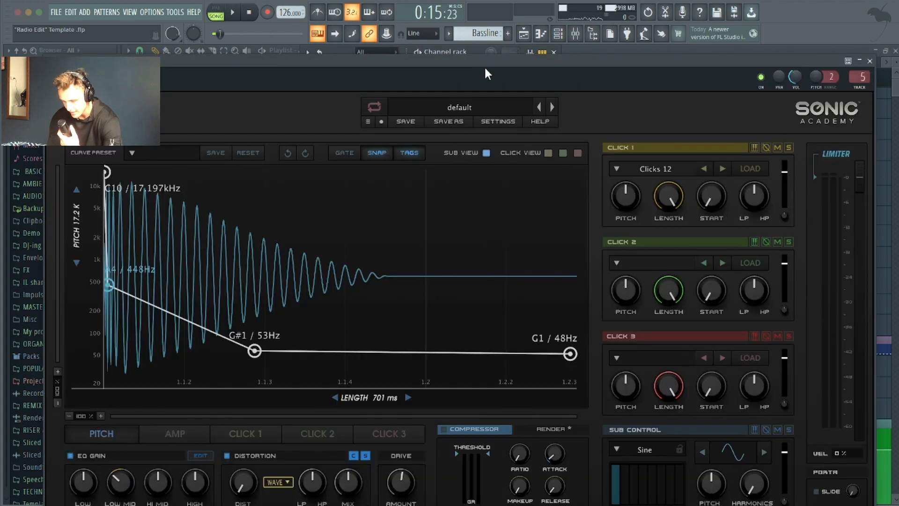
drag(485, 74, 444, 52)
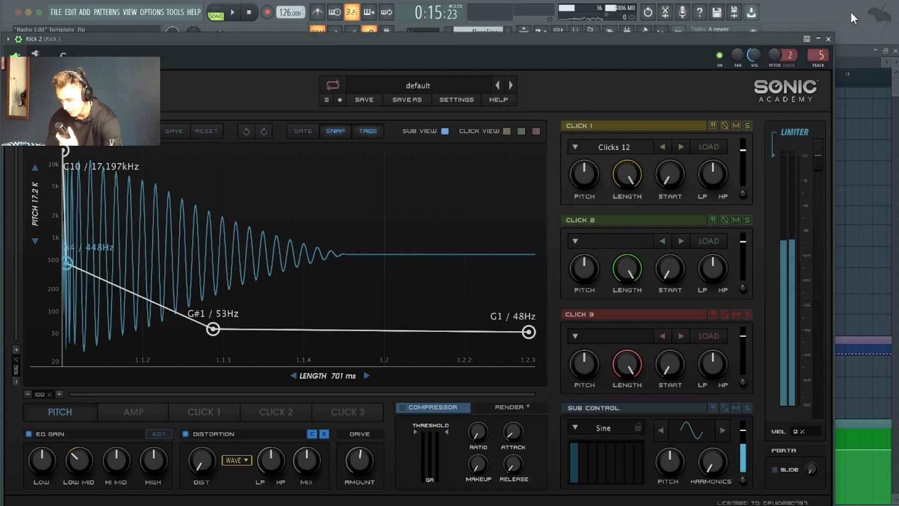
click(828, 39)
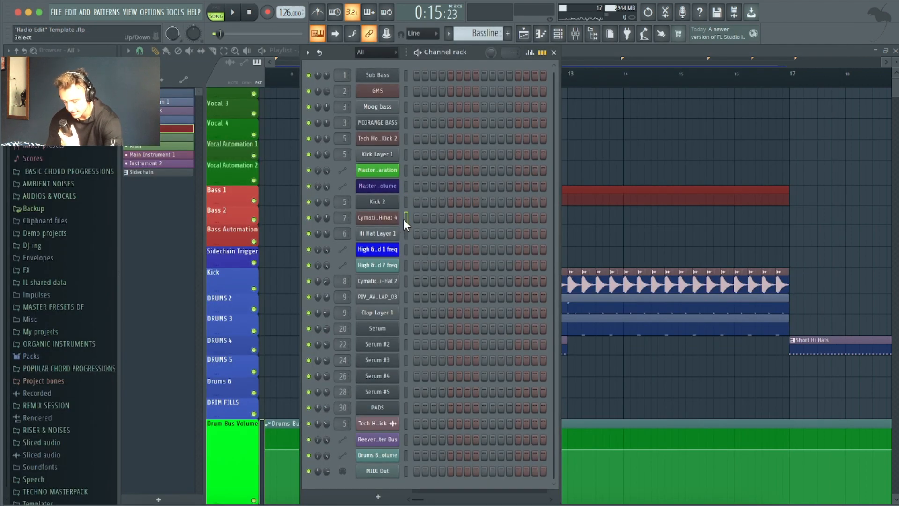
- Inspect the empty sampler of the Hi Hat Layer 1 channel, and close it together with the Channel rack
click(384, 234)
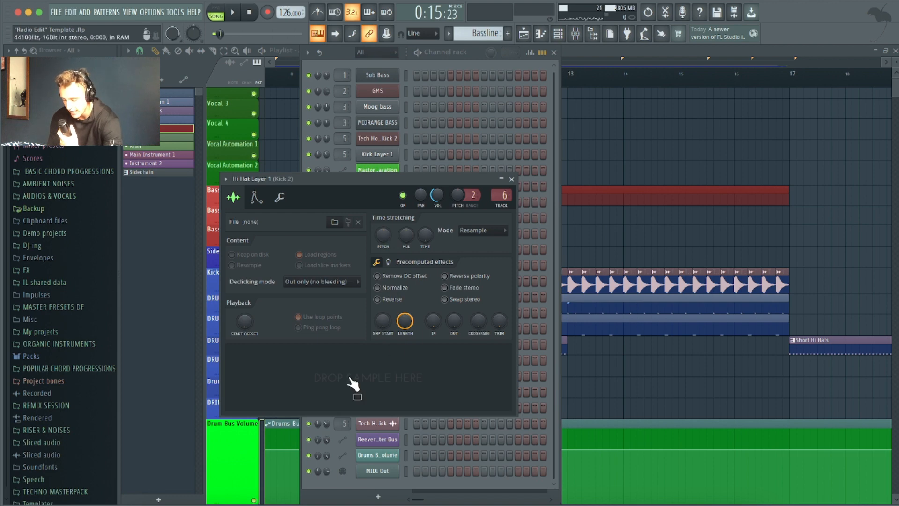
scroll(47, 398, down, 1)
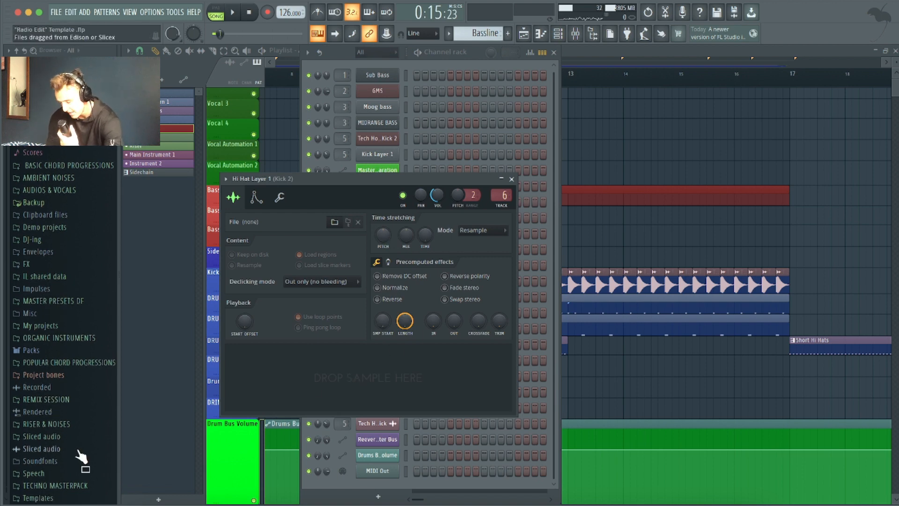
click(512, 179)
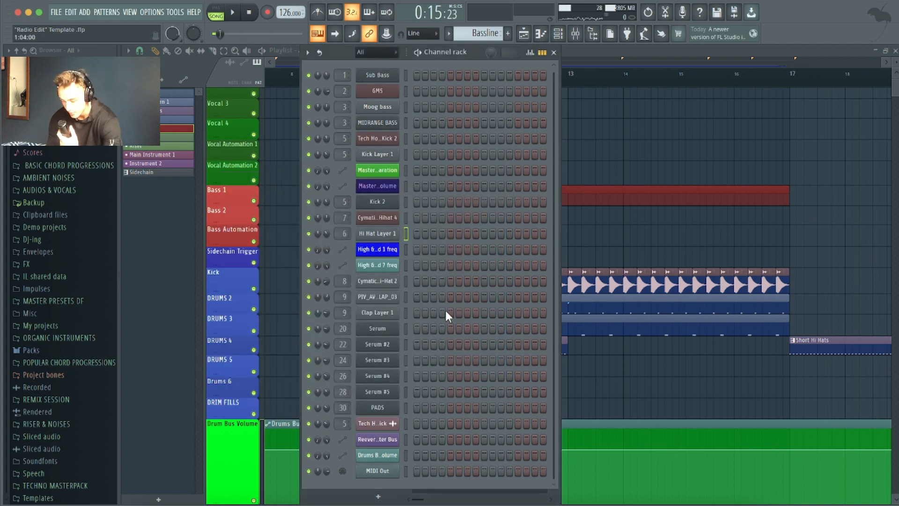
click(554, 52)
- Add control points to the Drums Bus volume automation at bar 5 at 52% and slightly higher at the Bass In marker
scroll(537, 281, down, 3)
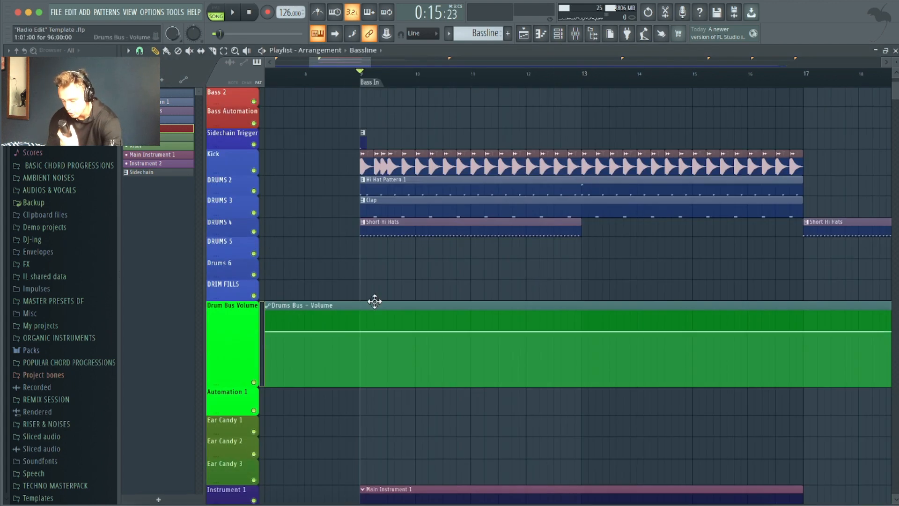
scroll(373, 301, down, 2)
ctrl+scroll(374, 301, down, 2)
scroll(361, 297, up, 1)
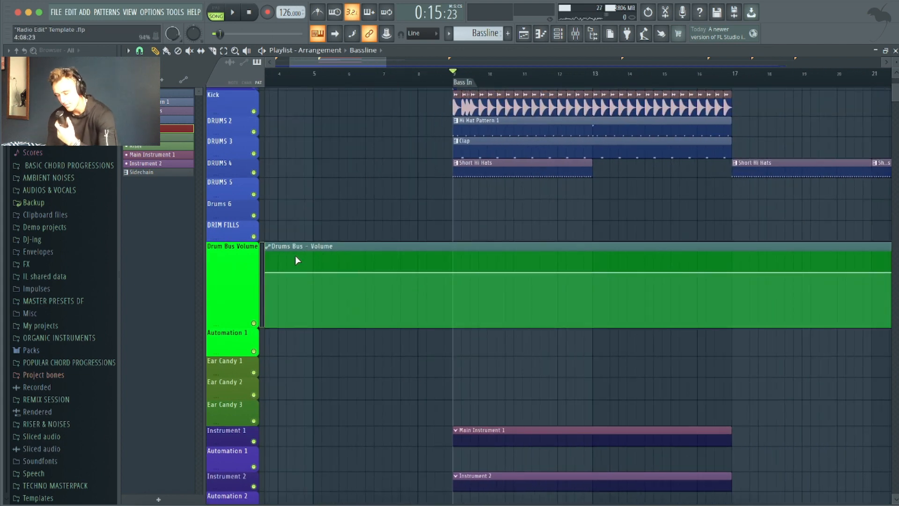
click(311, 287)
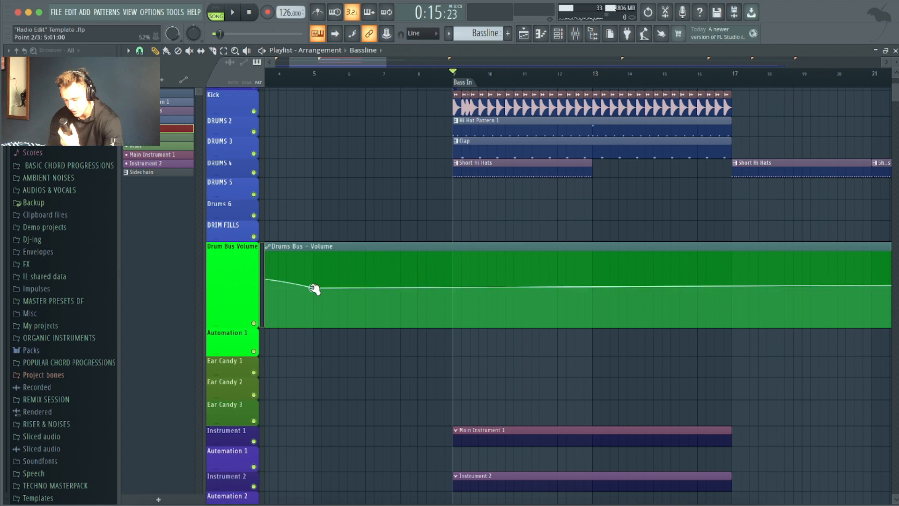
click(453, 274)
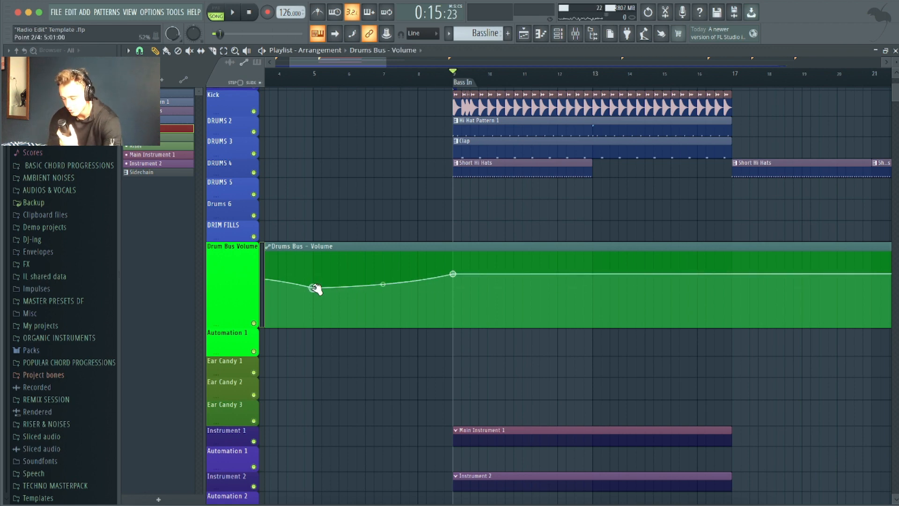
- Lower the bar 5 control point of the Drums Bus volume automation and bend the curve rising to Bass In
drag(313, 288, 312, 295)
drag(383, 289, 417, 293)
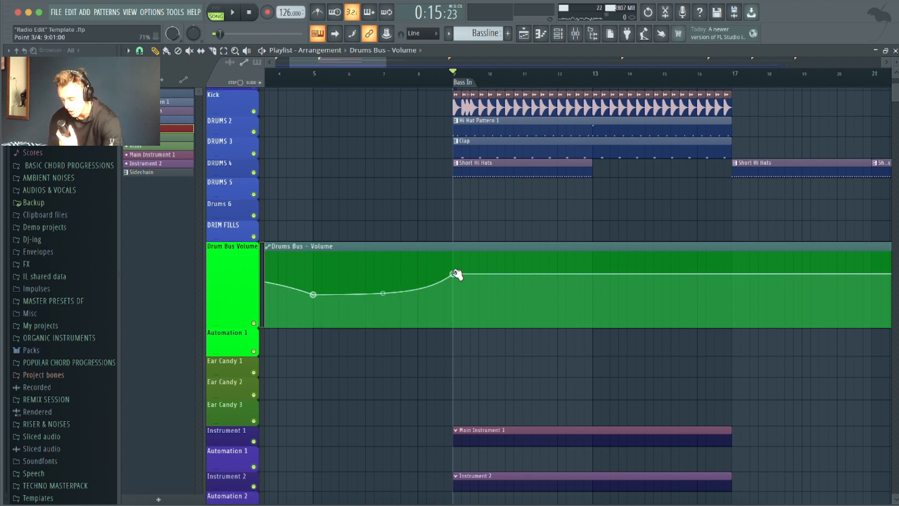
- Shape the Master Bus reverb automation to curve upward from Bass In to bar 17 and drop straight back to zero there
scroll(453, 274, down, 2)
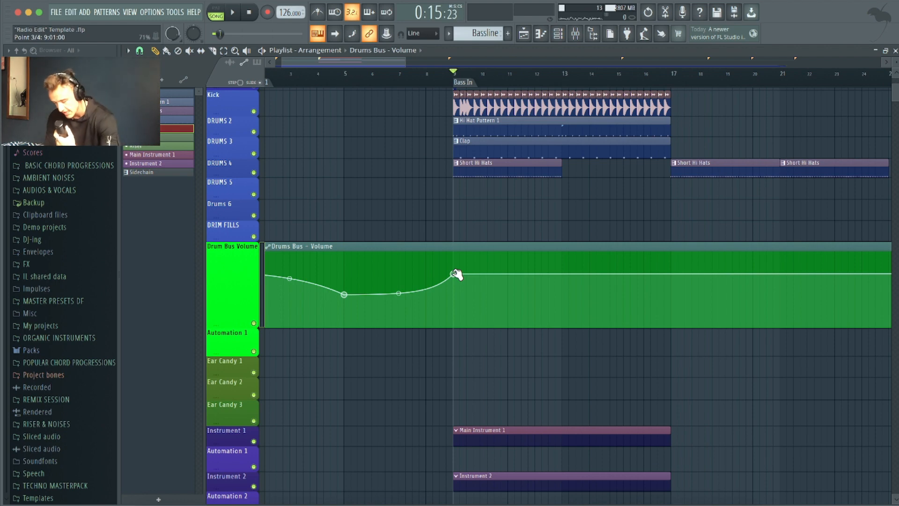
scroll(533, 291, down, 3)
scroll(534, 296, down, 15)
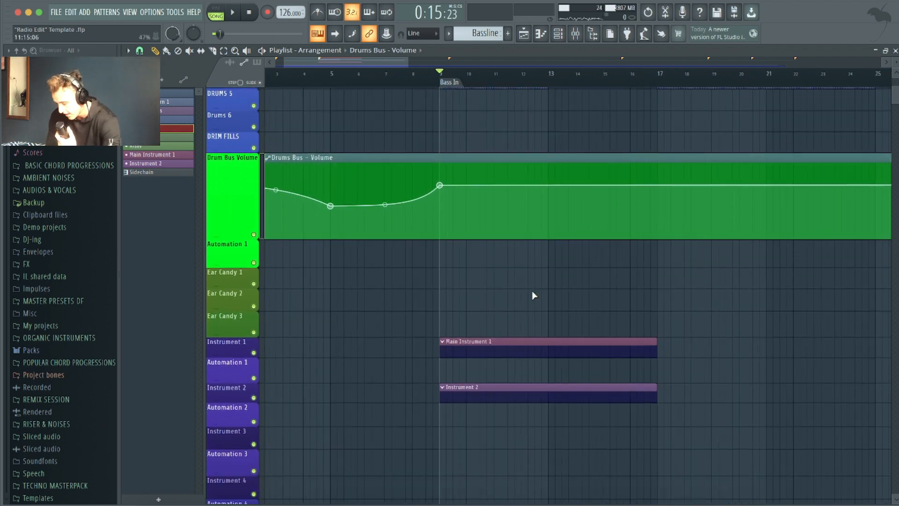
scroll(491, 284, down, 14)
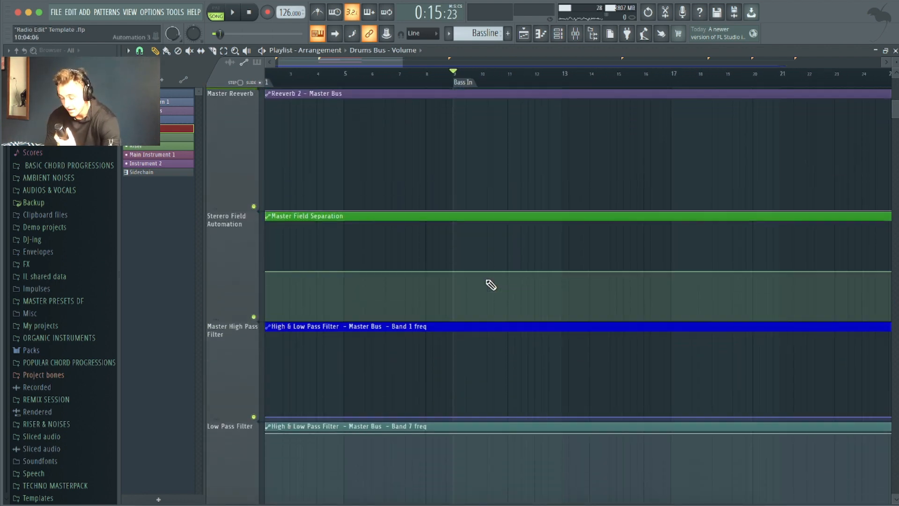
scroll(491, 285, up, 7)
scroll(491, 285, down, 2)
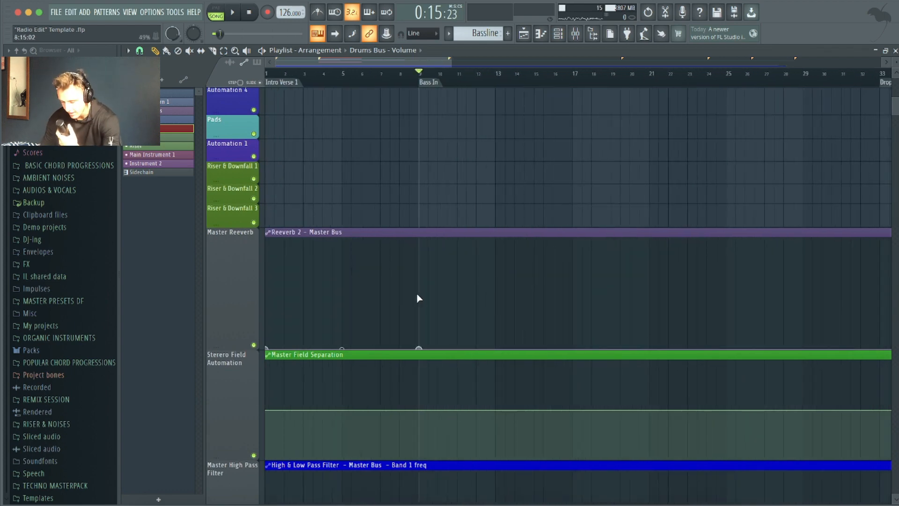
drag(419, 296, 420, 313)
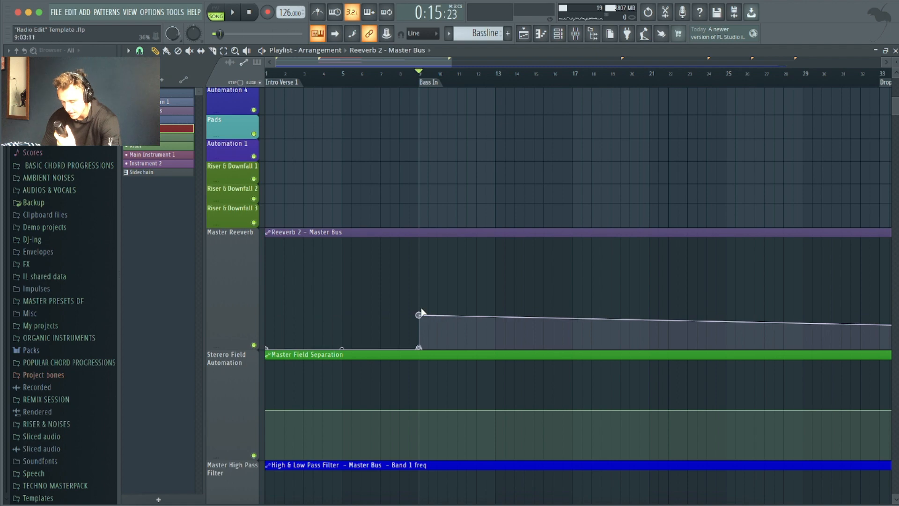
drag(420, 315, 573, 292)
drag(498, 345, 497, 336)
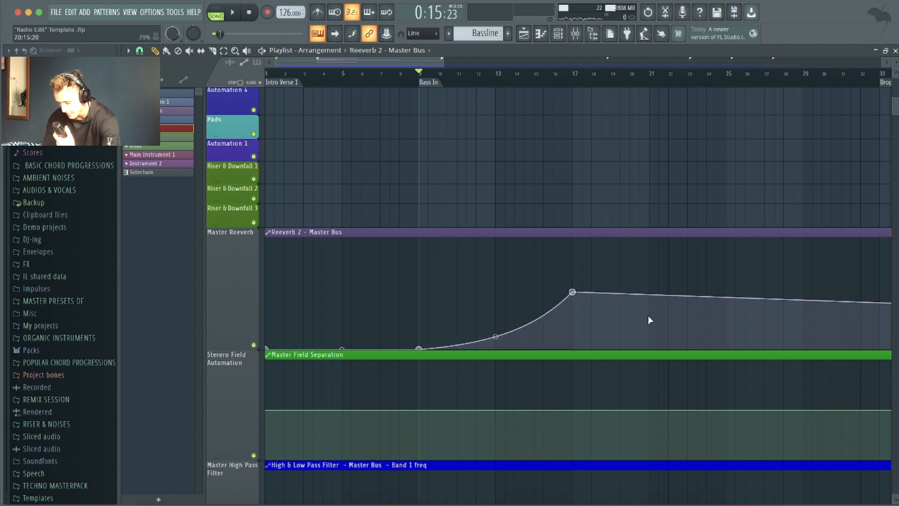
drag(648, 318, 543, 381)
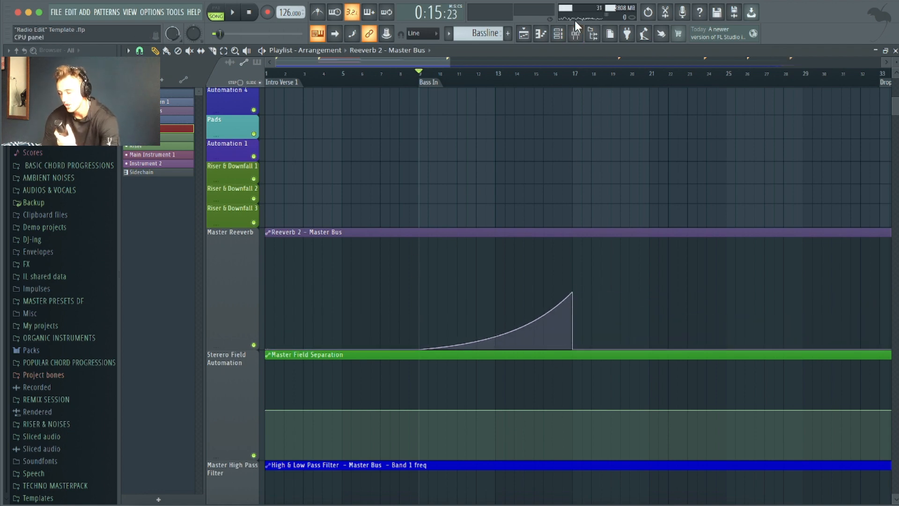
- Inspect the mix setting of the Master Bus's ValhallaSupermassive reverb, and close the plugin and the mixer
click(575, 33)
scroll(483, 190, right, 2)
scroll(483, 190, right, 8)
click(467, 184)
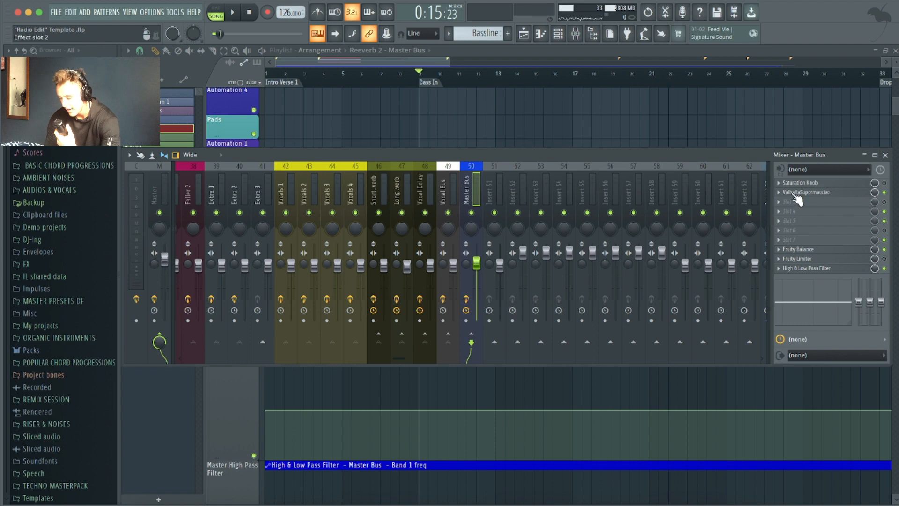
click(799, 193)
drag(210, 92, 257, 103)
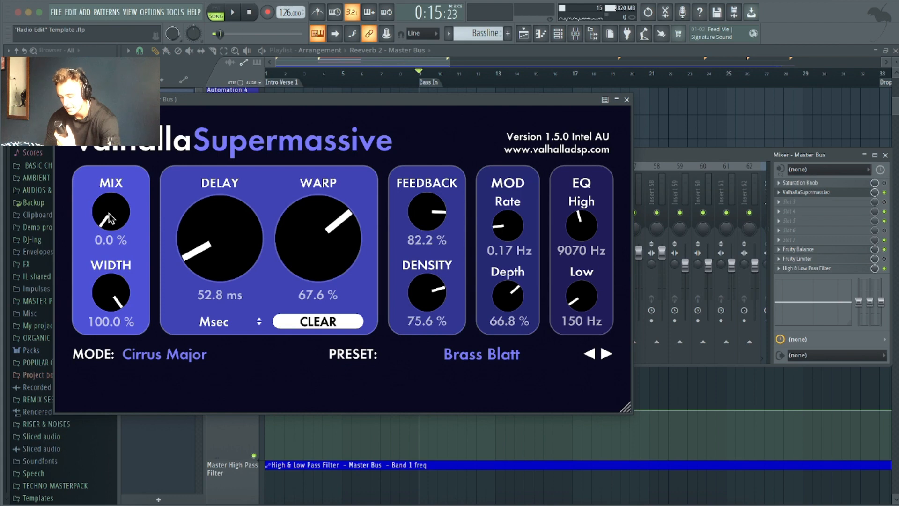
key(space)
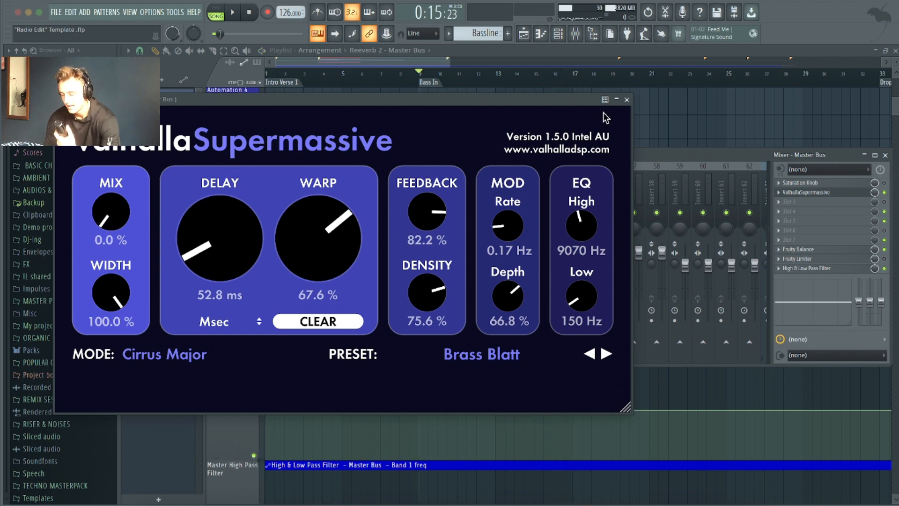
click(627, 100)
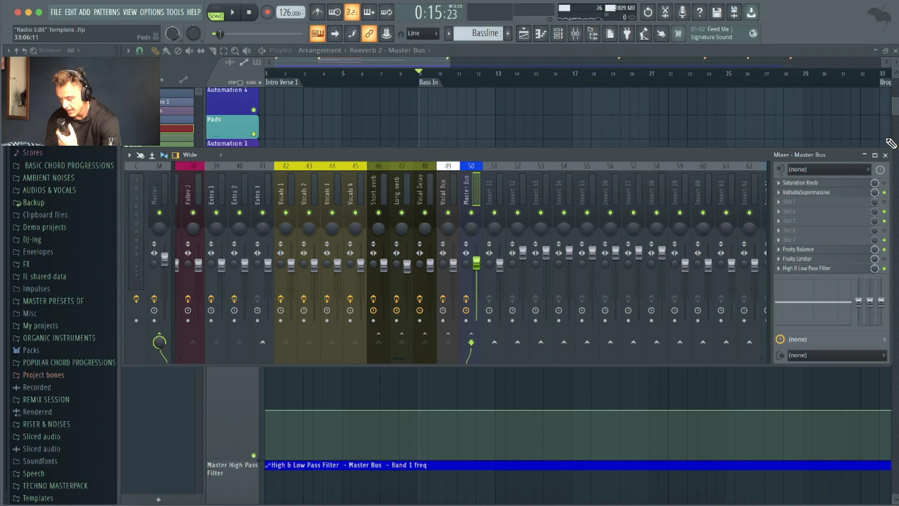
click(886, 156)
- Shape the Master Field Separation automation to dip to 39% at Bass In, curve upward to bar 17 and drop sharply there
scroll(487, 240, down, 5)
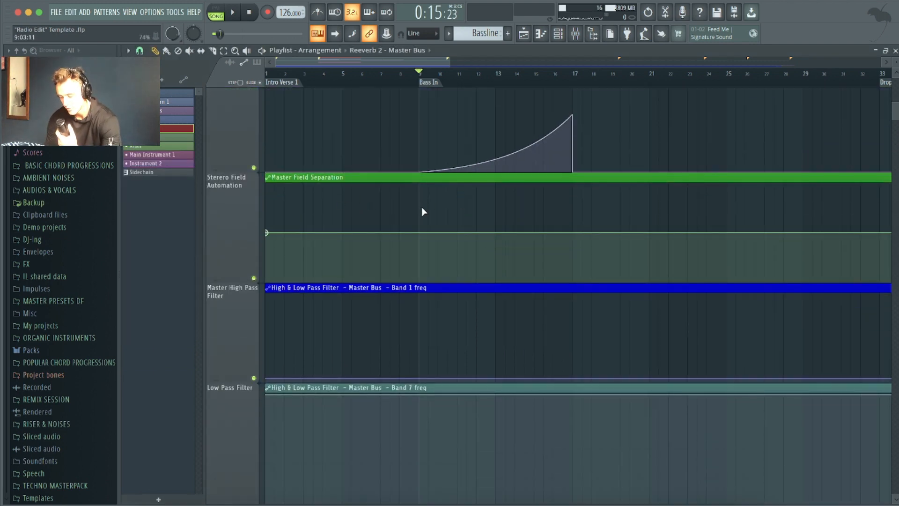
drag(421, 207, 419, 242)
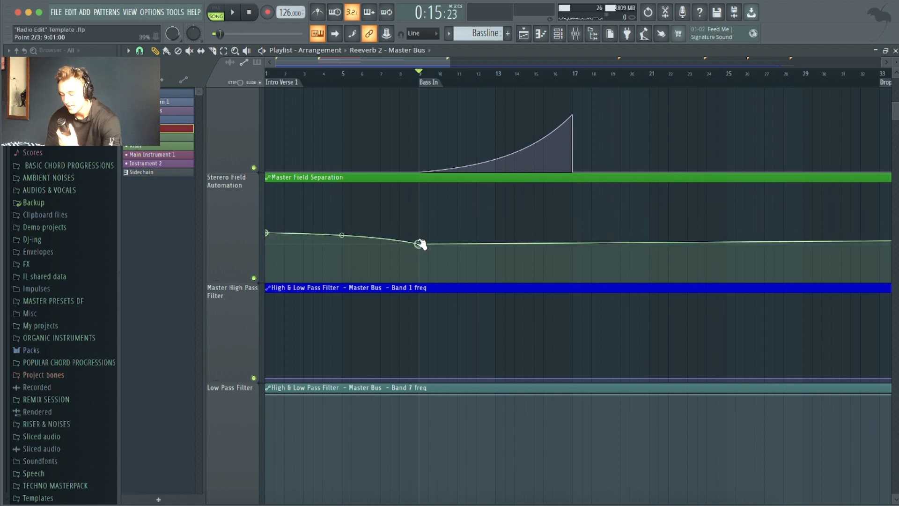
click(574, 211)
drag(575, 214, 554, 255)
- Play the arrangement from bar 15 while watching the Master Bus's stereo separation in the mixer, and close the mixer
click(534, 72)
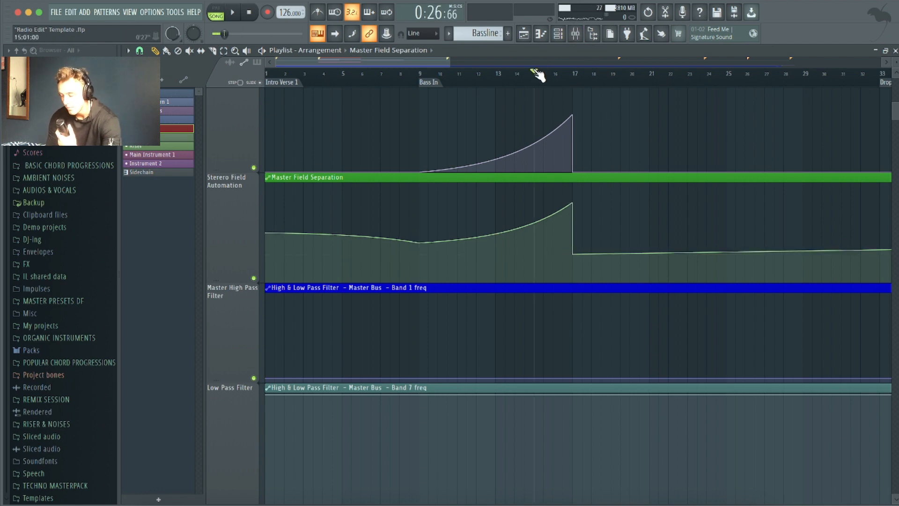
click(576, 33)
key(space)
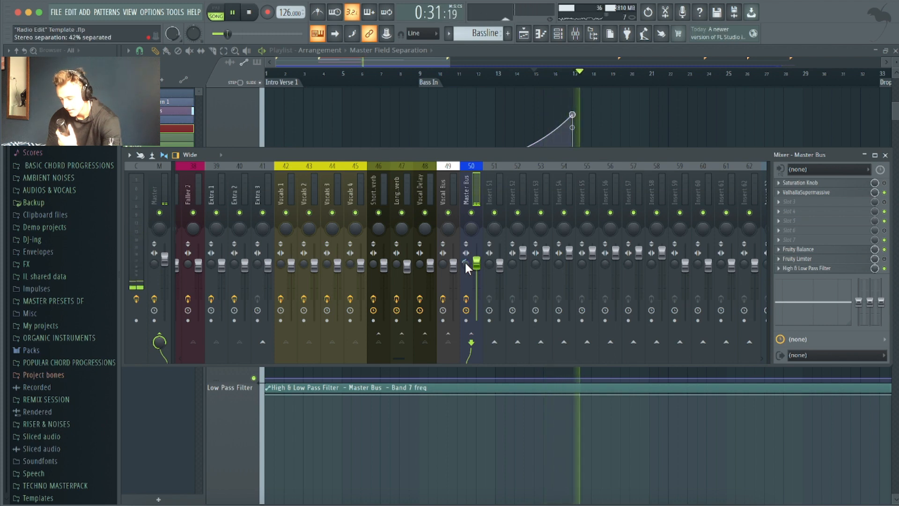
key(space)
click(885, 155)
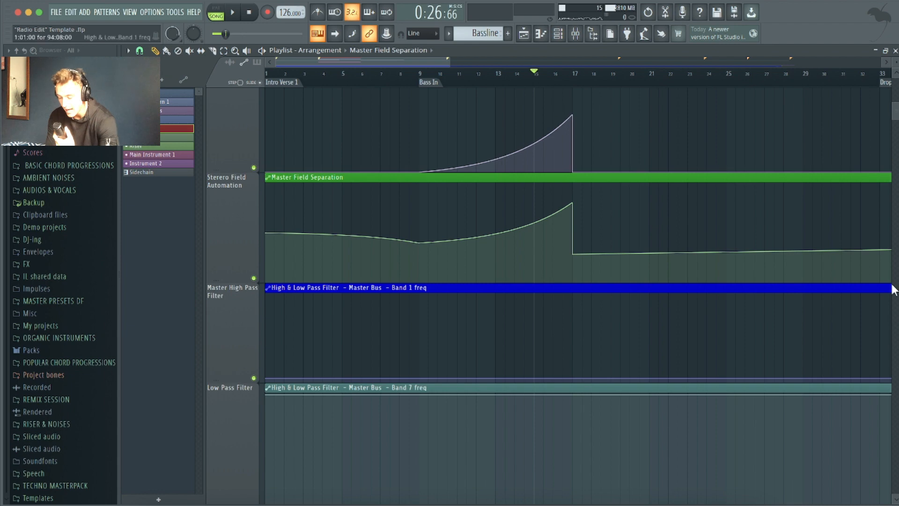
- Shape the master high-pass filter automation to curve upward from bar 13 to bar 17 and drop back to its low level there
scroll(645, 247, down, 5)
scroll(414, 244, up, 3)
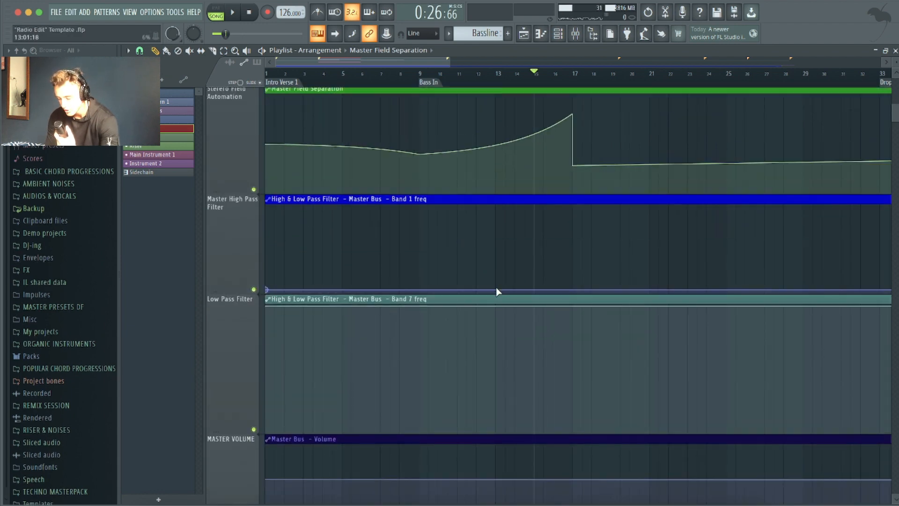
click(498, 291)
click(572, 261)
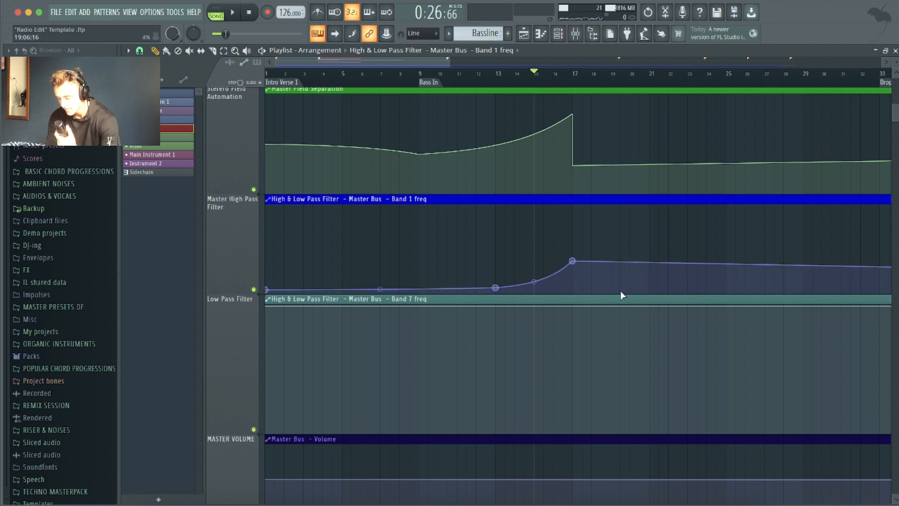
drag(580, 284, 573, 291)
- Watch the Master Bus's High & Low Pass Filter equalizer during playback, and close it together with the mixer
key(space)
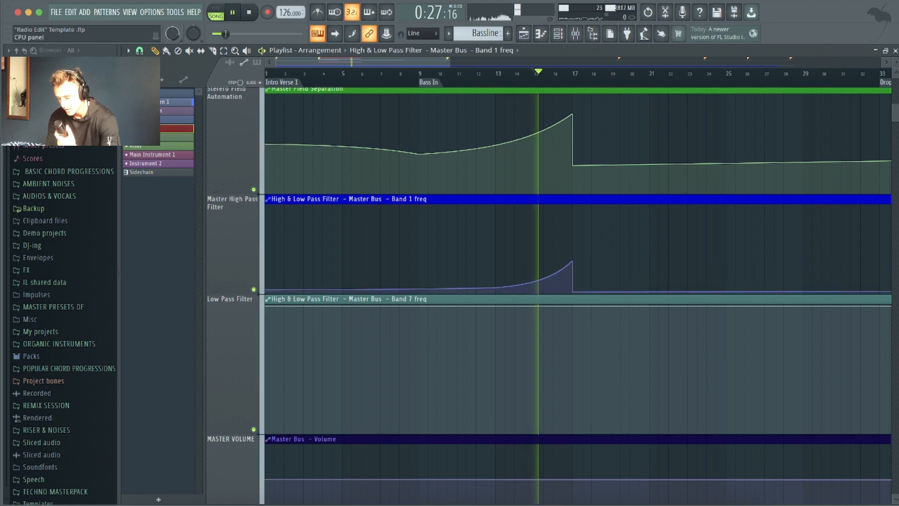
click(581, 39)
click(805, 269)
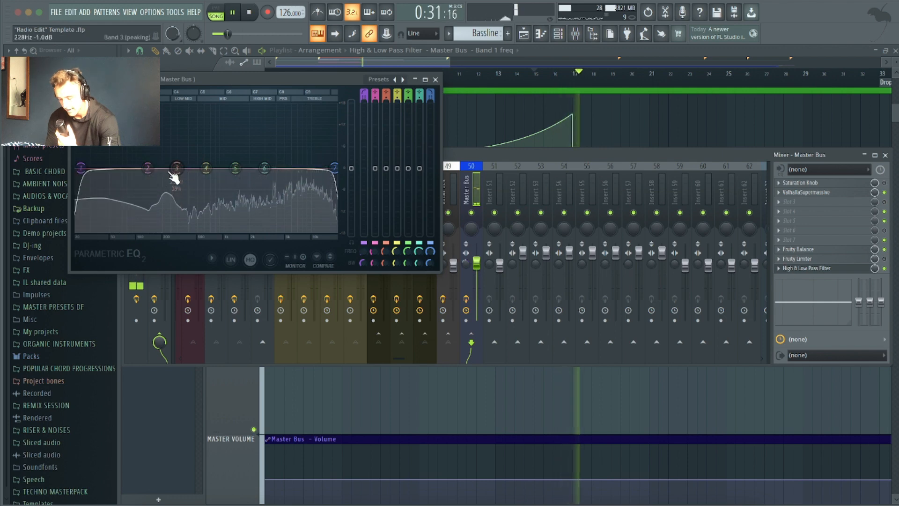
key(space)
click(436, 80)
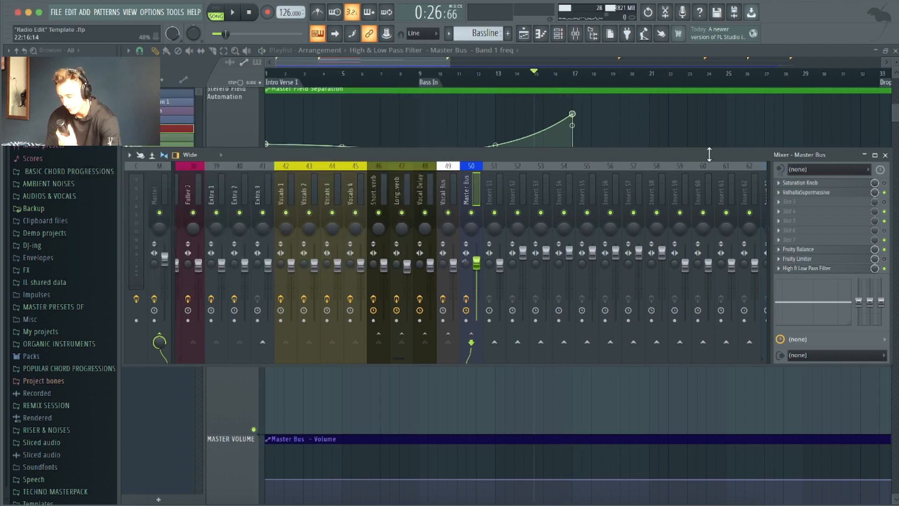
click(885, 155)
- Review the Low Pass Filter and Master Volume automations, and show the maximized mixer from its first tracks
scroll(604, 179, down, 4)
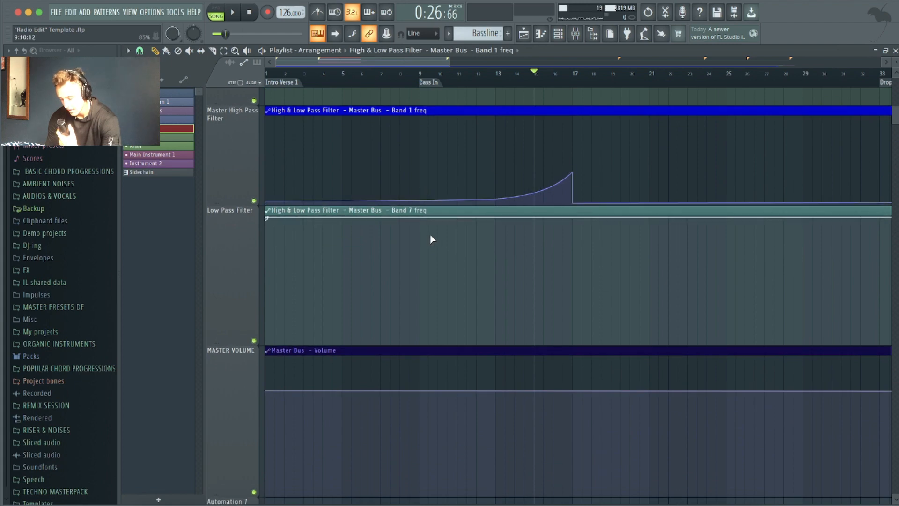
scroll(443, 290, down, 3)
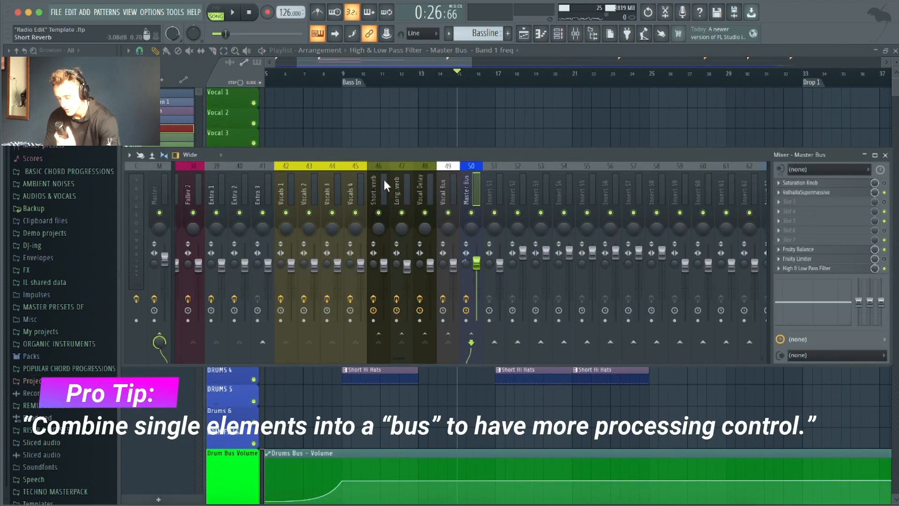
click(875, 155)
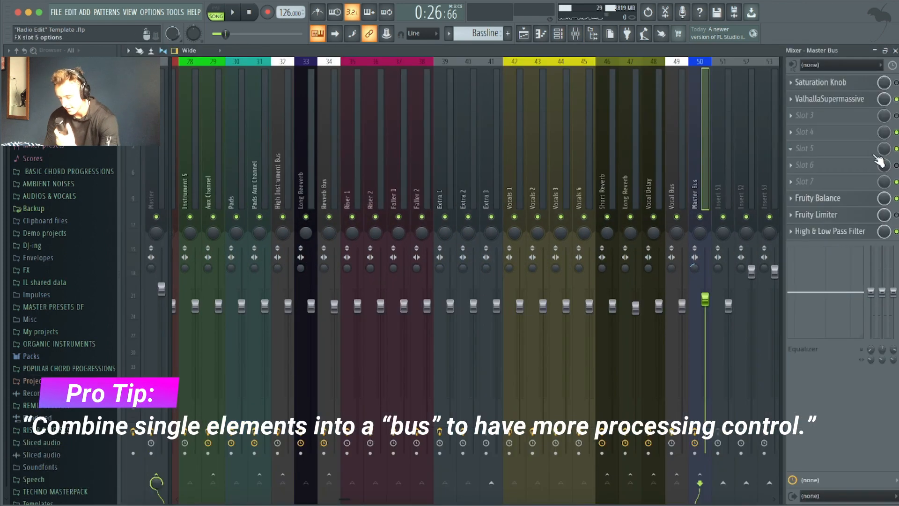
scroll(618, 129, left, 10)
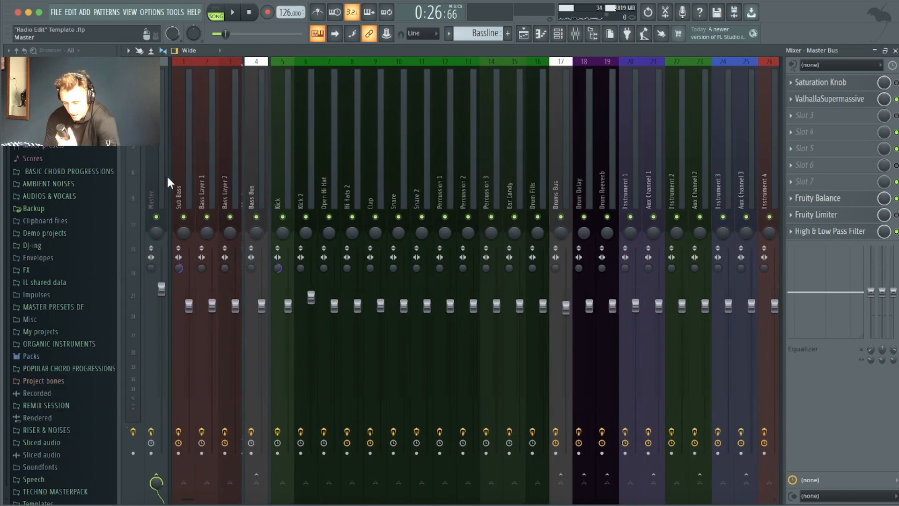
- Select the Sub Bass mixer track and inspect its Saturation Knob and CamelCrusher effects, closing each one
click(181, 168)
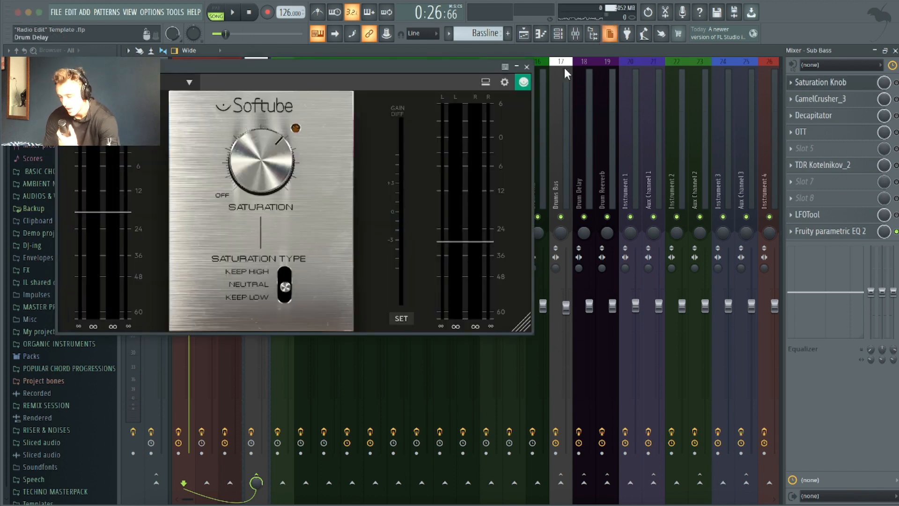
click(527, 66)
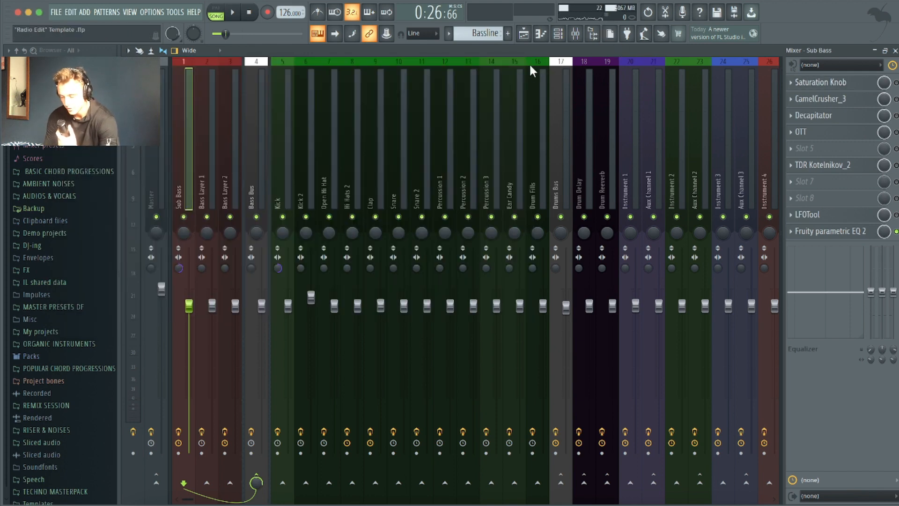
click(827, 99)
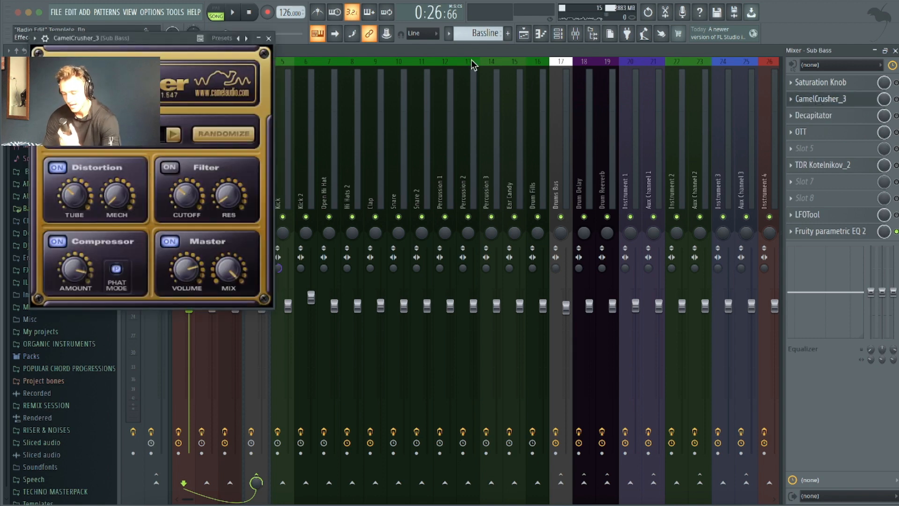
click(268, 38)
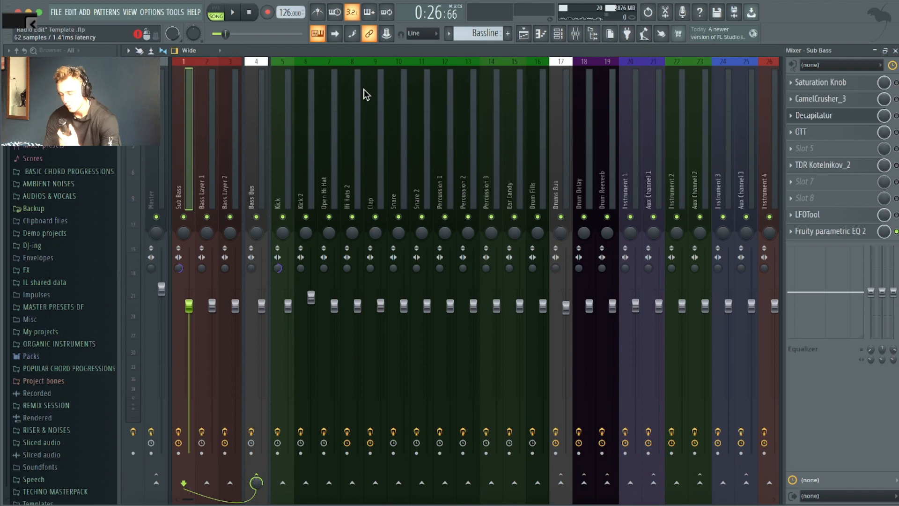
- Browse the preset categories of the Sub Bass track's Decapitator without loading one, and close the plugin
drag(166, 20, 165, 77)
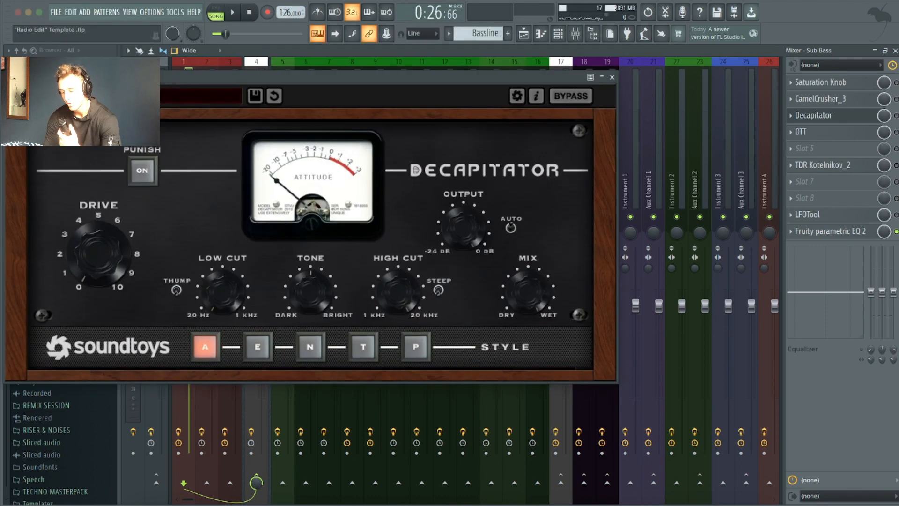
click(164, 96)
mouse_move(197, 109)
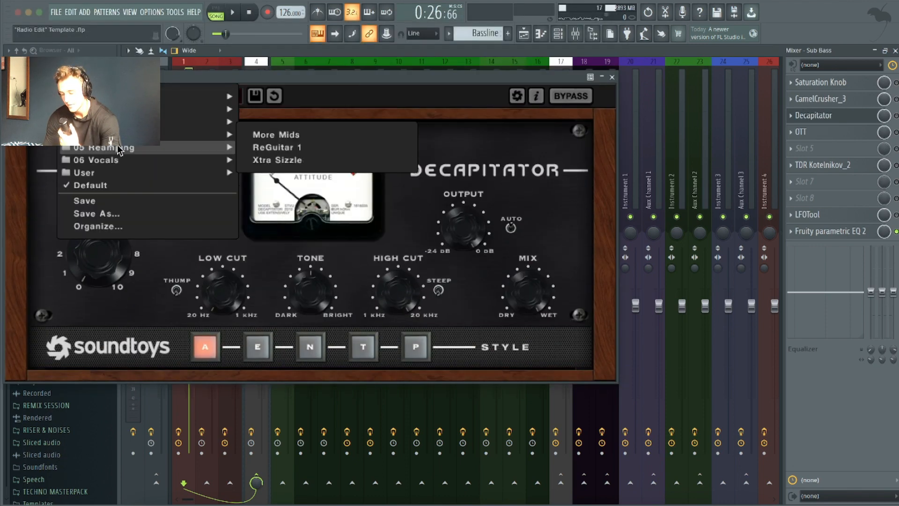
mouse_move(116, 148)
mouse_move(206, 135)
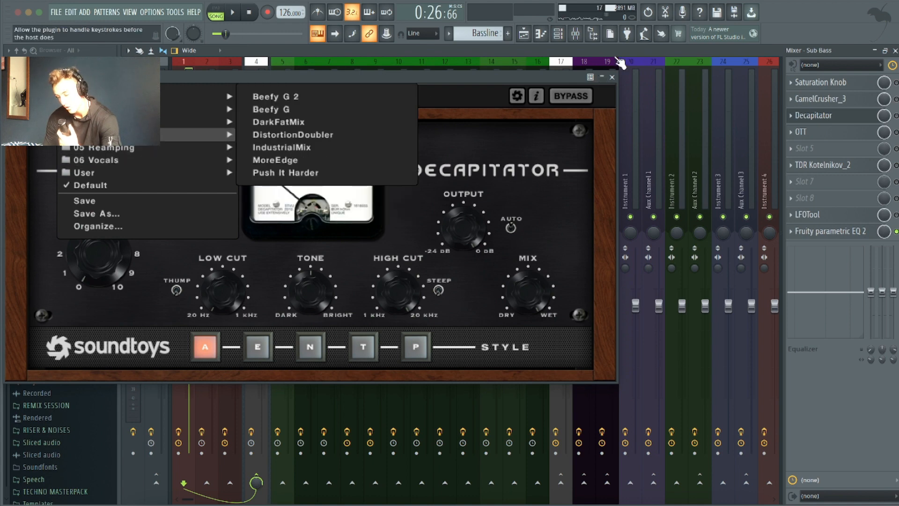
click(612, 77)
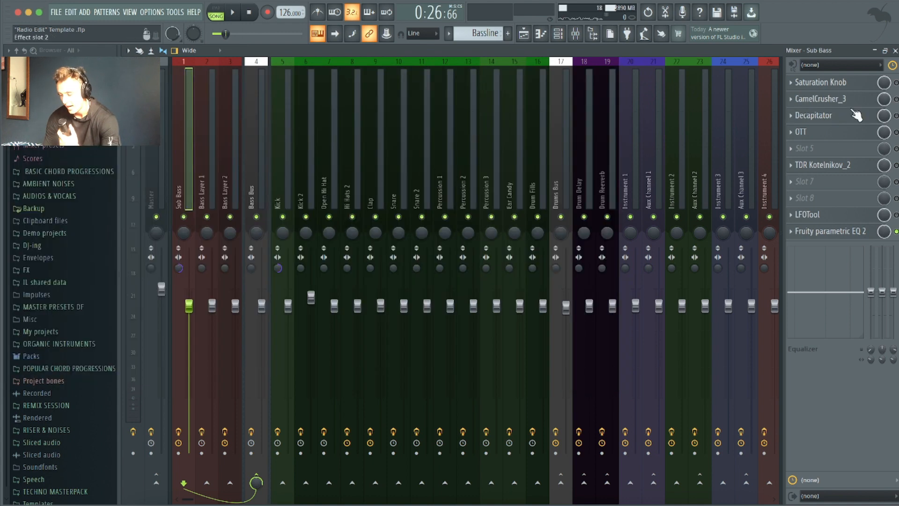
- Inspect the Sub Bass track's OTT and TDR Kotelnikov effects, closing each one
click(828, 134)
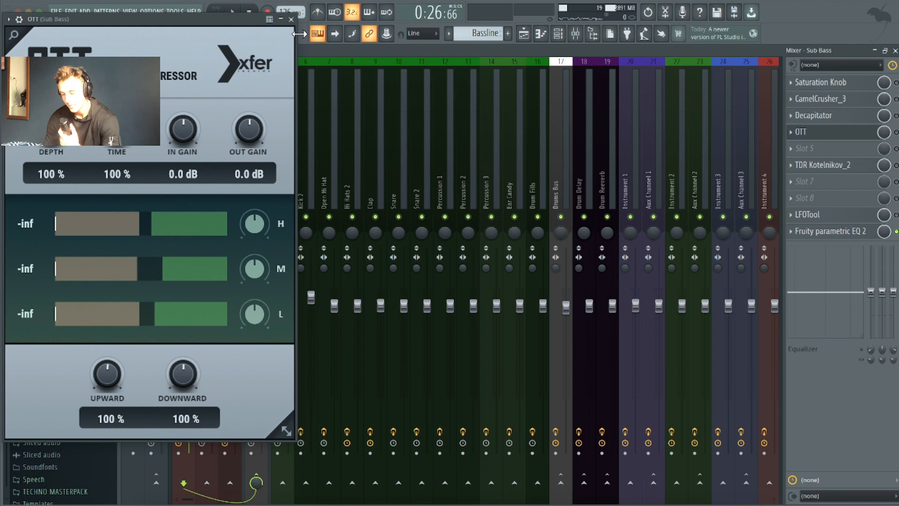
click(291, 19)
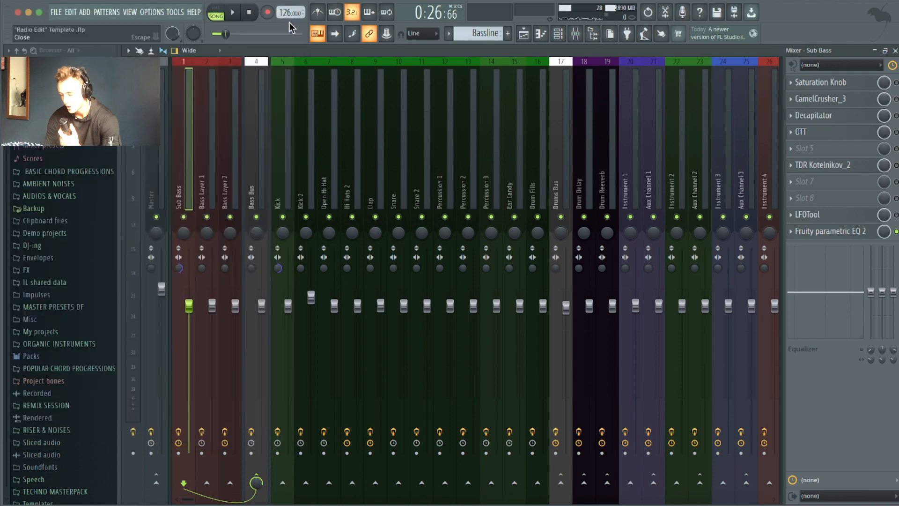
click(810, 169)
drag(185, 93, 357, 52)
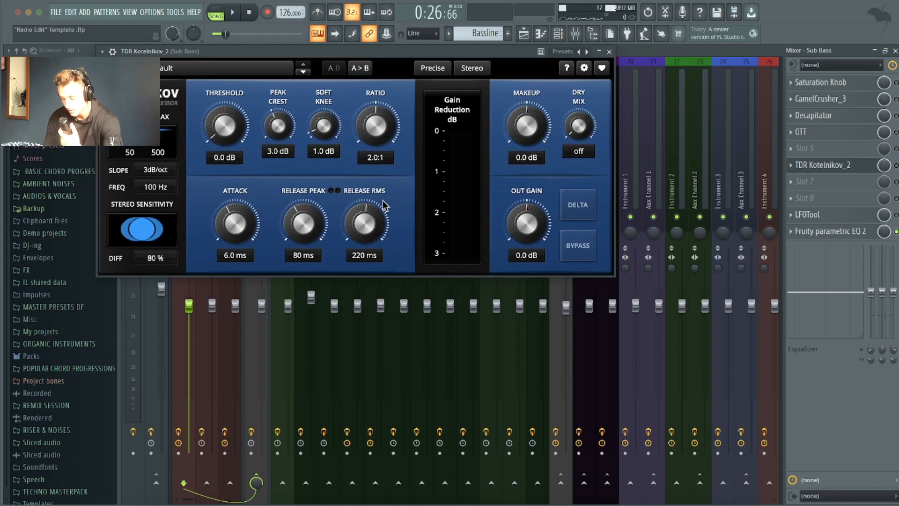
click(610, 52)
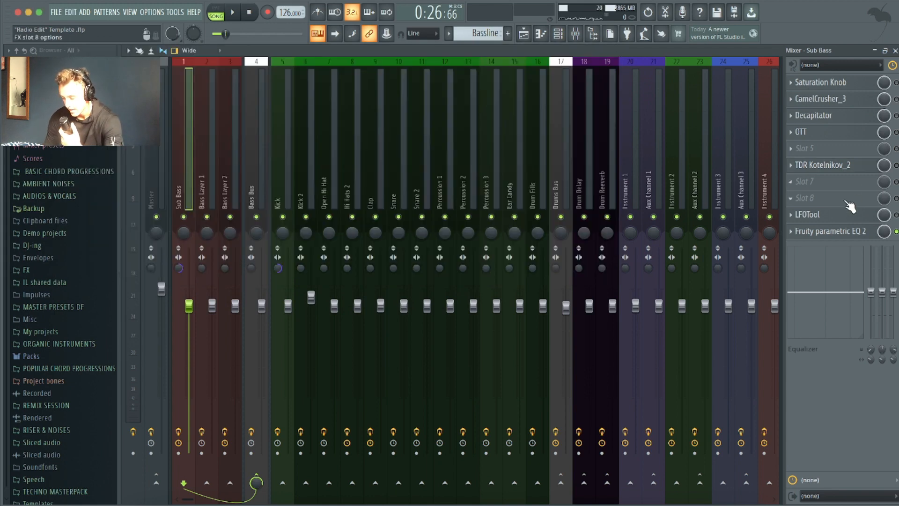
- Reshape the Sub Bass track's LFOTool curve to stay low and rise steeply to full level at the midpoint, and close the plugin
click(827, 216)
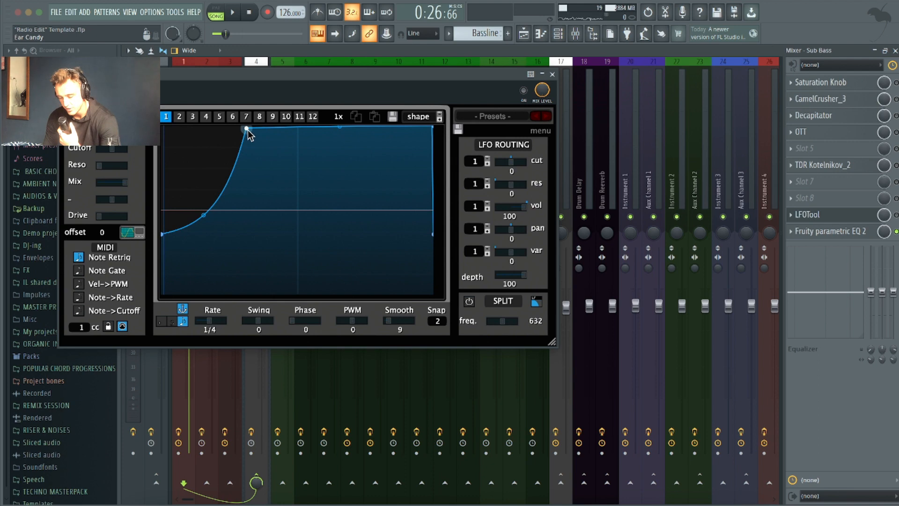
drag(248, 129, 286, 118)
drag(228, 213, 243, 237)
drag(233, 184, 260, 260)
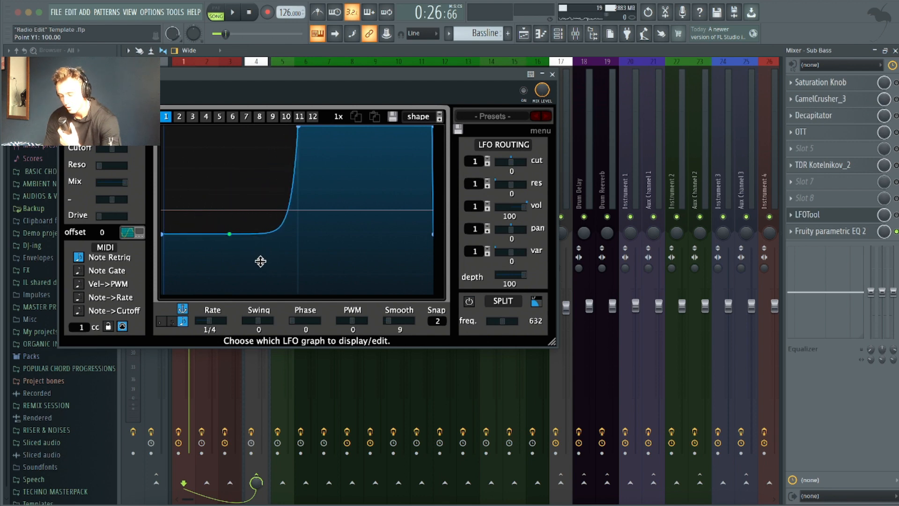
click(554, 75)
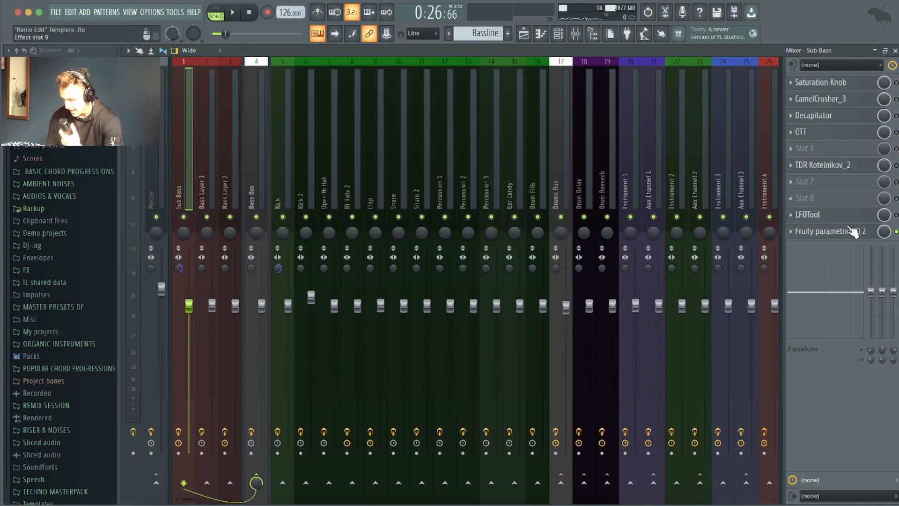
- Examine the Sub Bass track's Fruity parametric EQ 2 curve, maximize its window, and close it
click(823, 231)
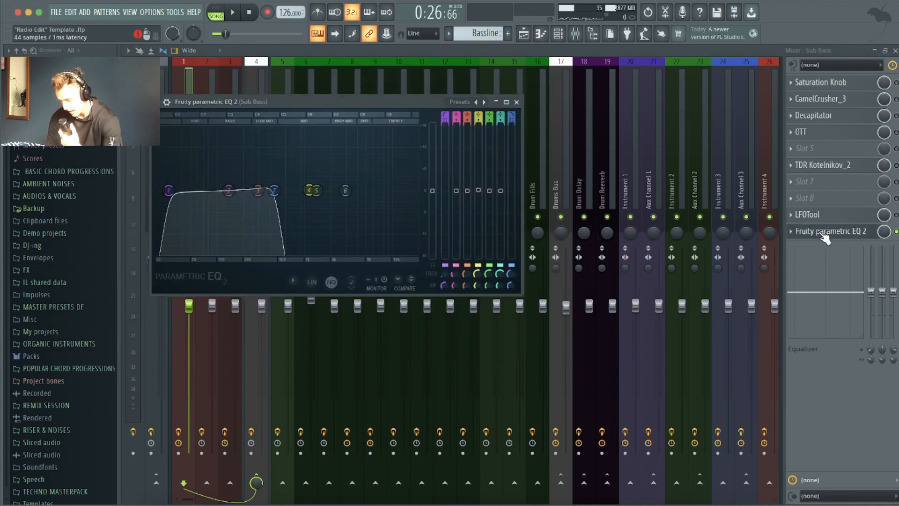
drag(332, 101, 365, 72)
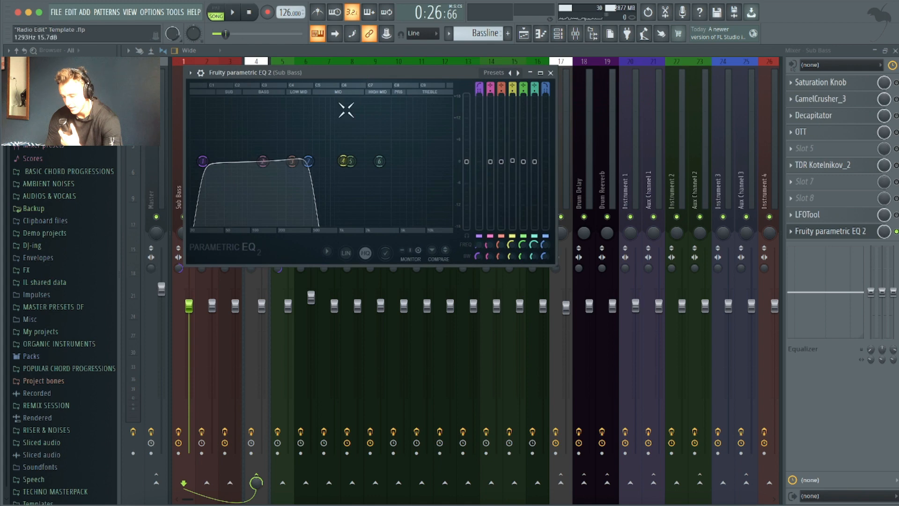
mouse_move(308, 161)
mouse_down()
mouse_move(300, 180)
mouse_move(245, 180)
mouse_move(249, 161)
mouse_move(308, 161)
mouse_up()
click(541, 73)
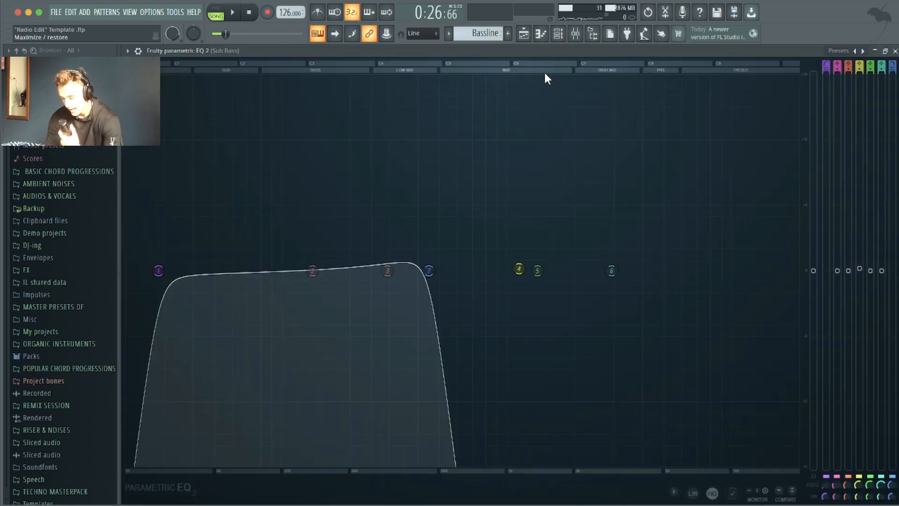
key(Escape)
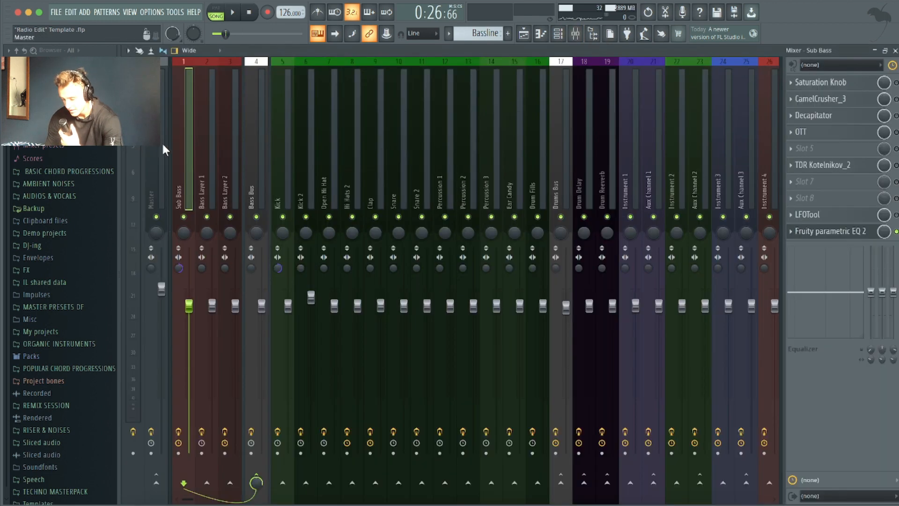
- Compare the effect chains of the Bass Layer 1, Bass Layer 2 and Bass Bus mixer tracks
click(209, 148)
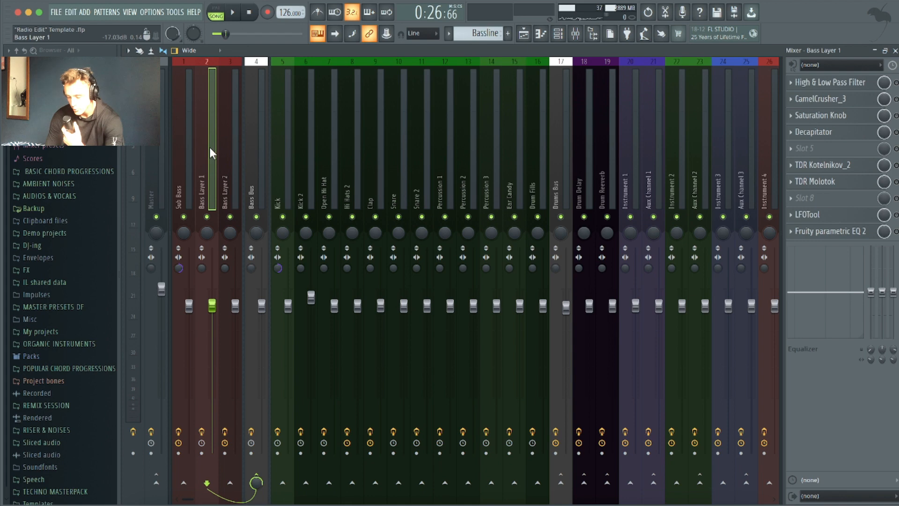
click(225, 151)
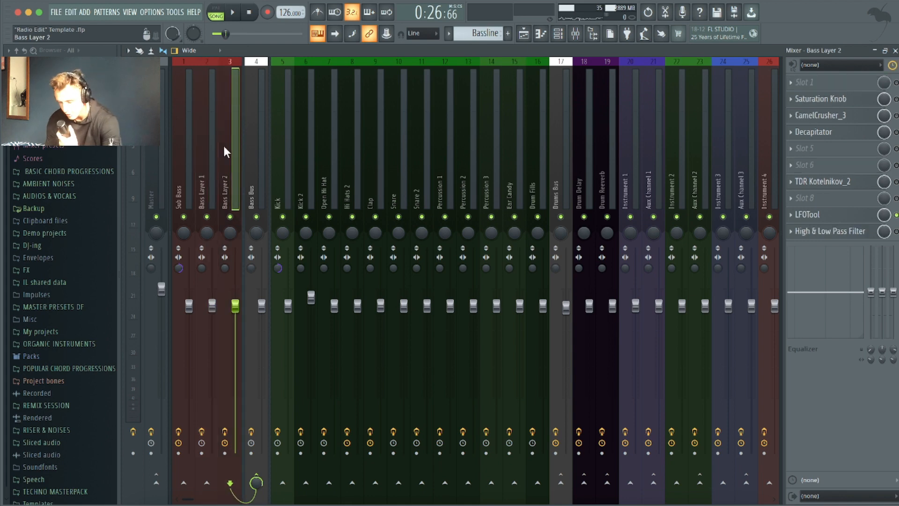
click(255, 174)
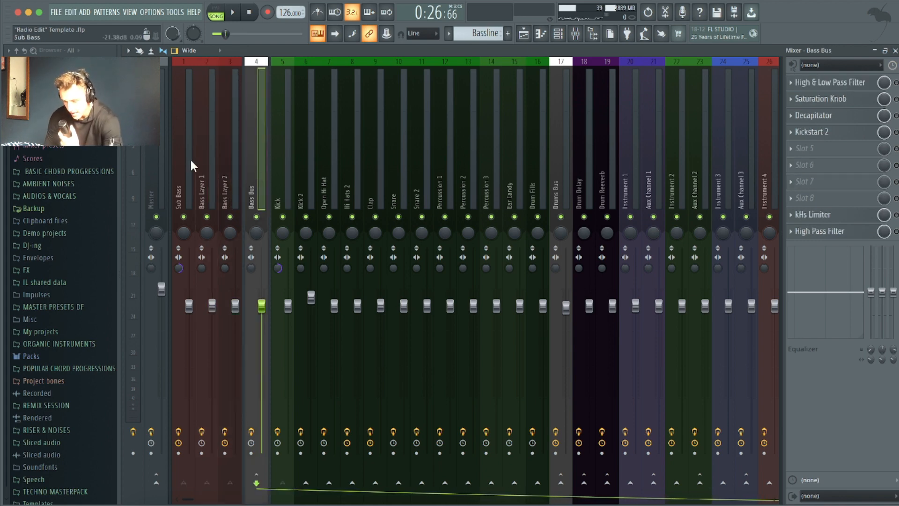
click(203, 161)
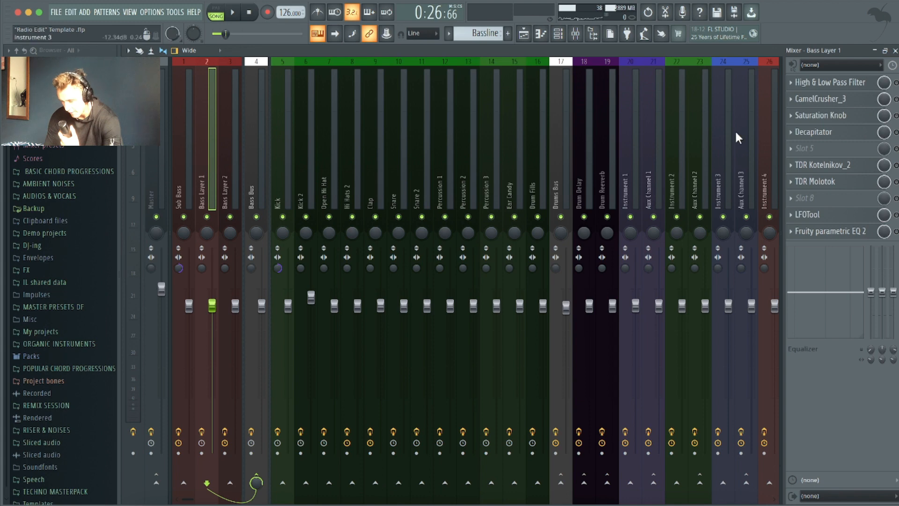
click(226, 152)
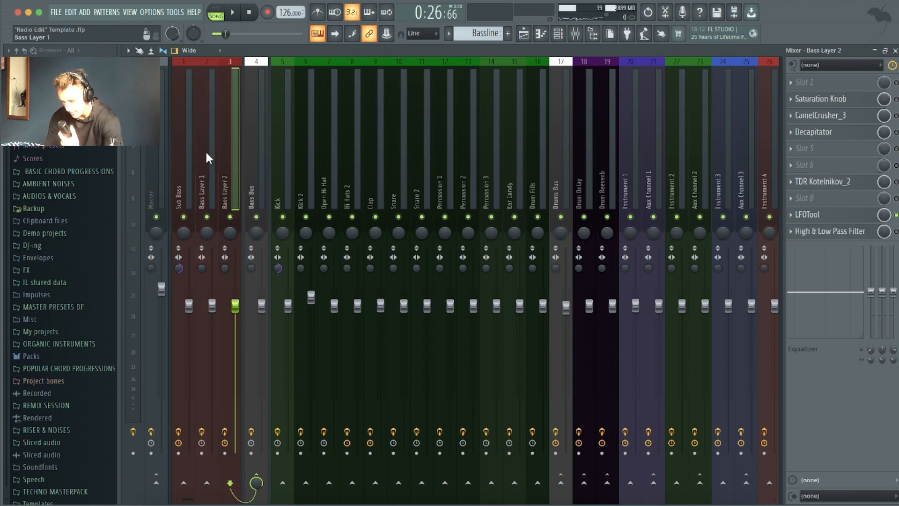
click(206, 154)
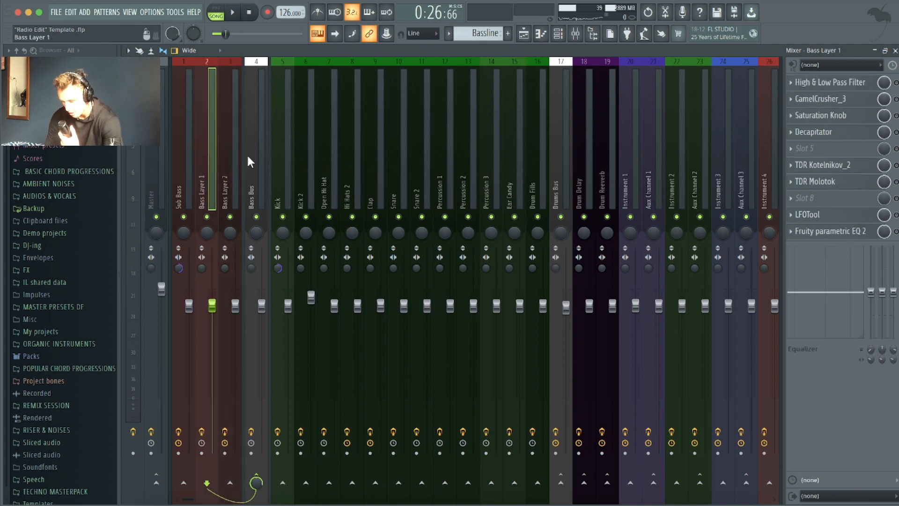
- Set the threshold of Bass Layer 1's TDR Molotok compressor to -32.0 dB and close the plugin
click(830, 183)
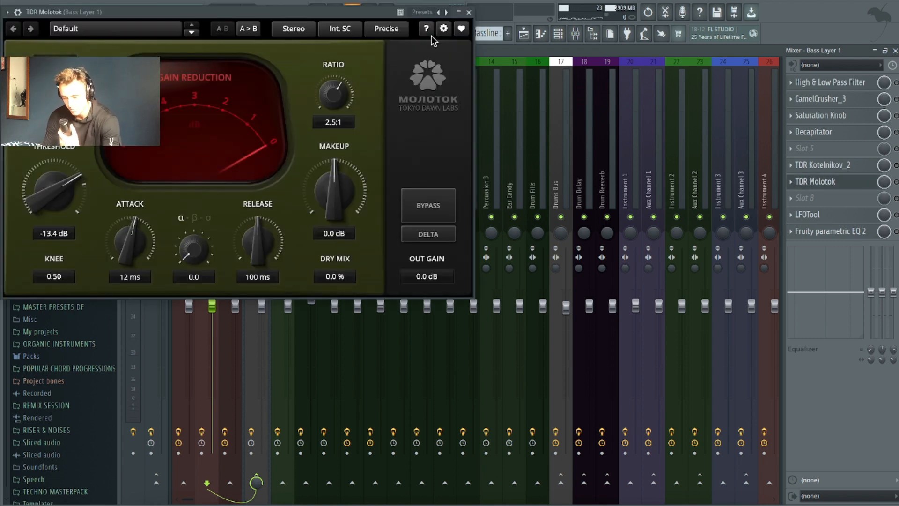
drag(246, 16, 287, 55)
drag(97, 222, 97, 253)
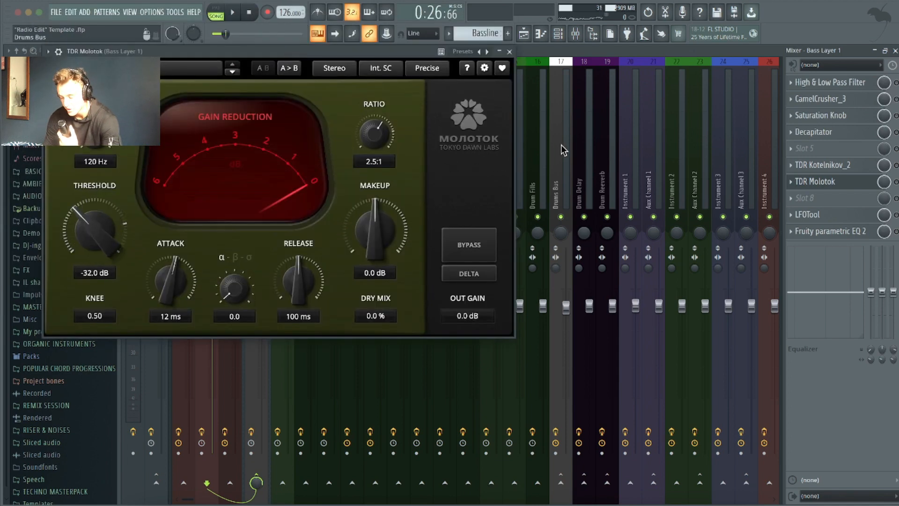
click(510, 51)
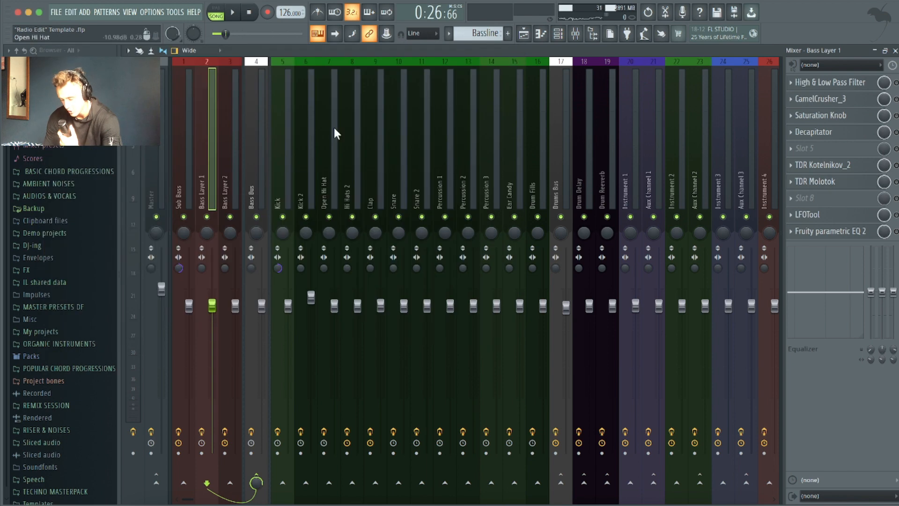
- Select the Bass Bus mixer track and inspect its Kickstart 2 and Decapitator effects, closing each one
click(258, 149)
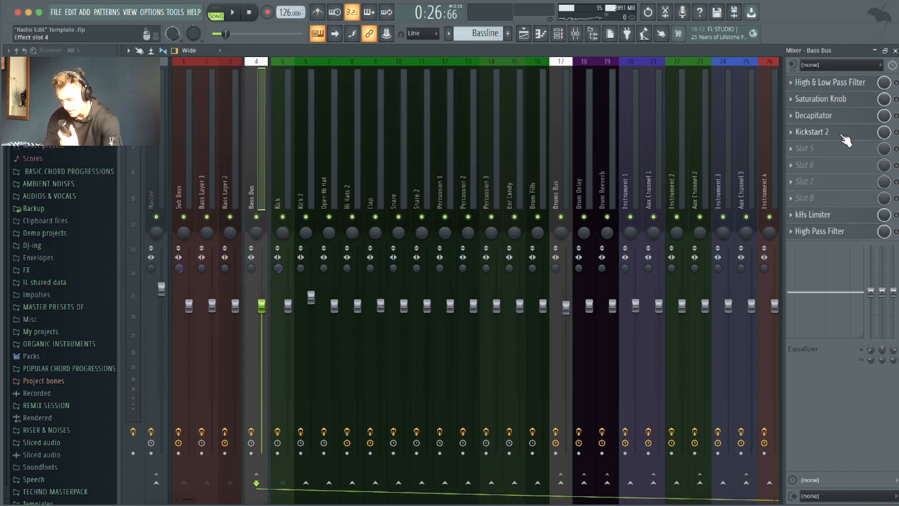
click(813, 133)
drag(291, 112, 258, 124)
click(424, 20)
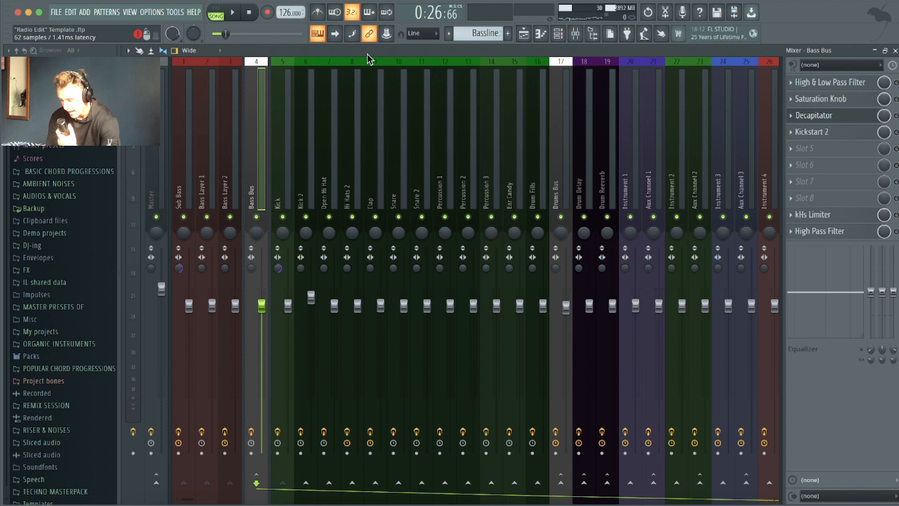
click(666, 76)
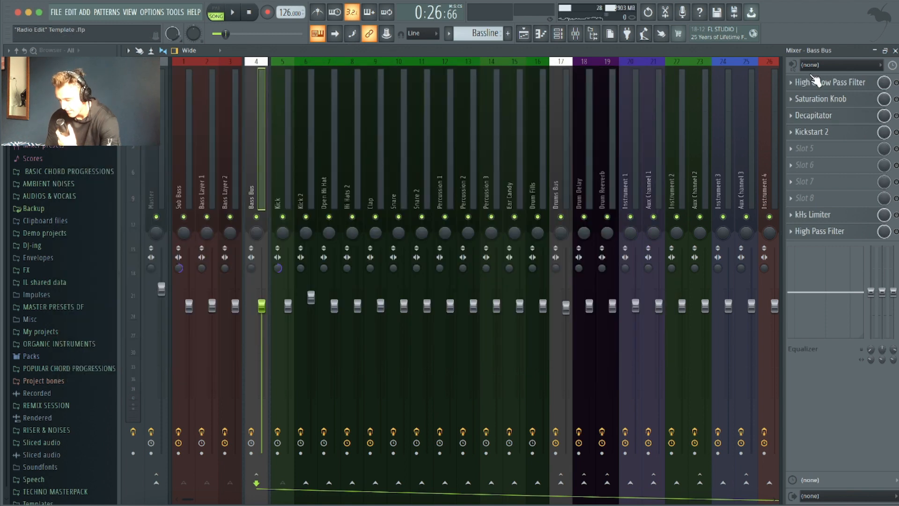
- Inspect the Bass Bus track's kHs Limiter and High Pass Filter equalizer, closing each one
click(819, 215)
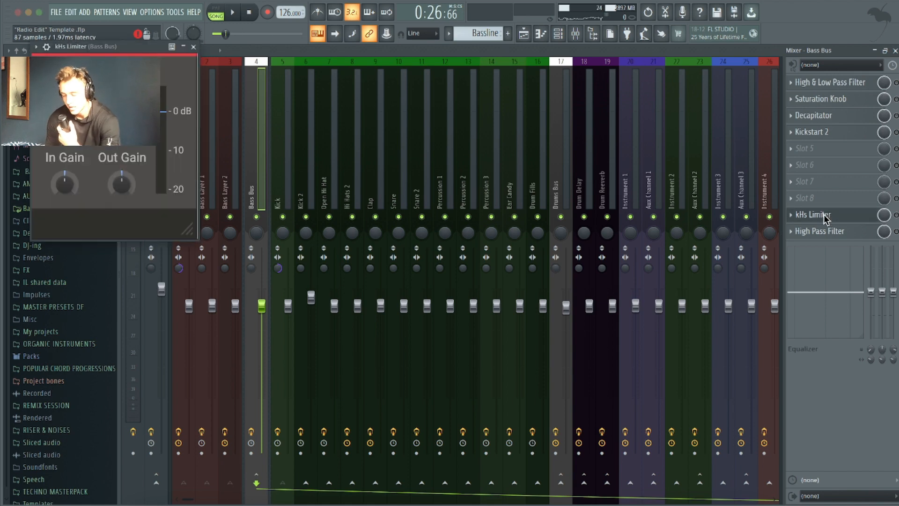
click(193, 47)
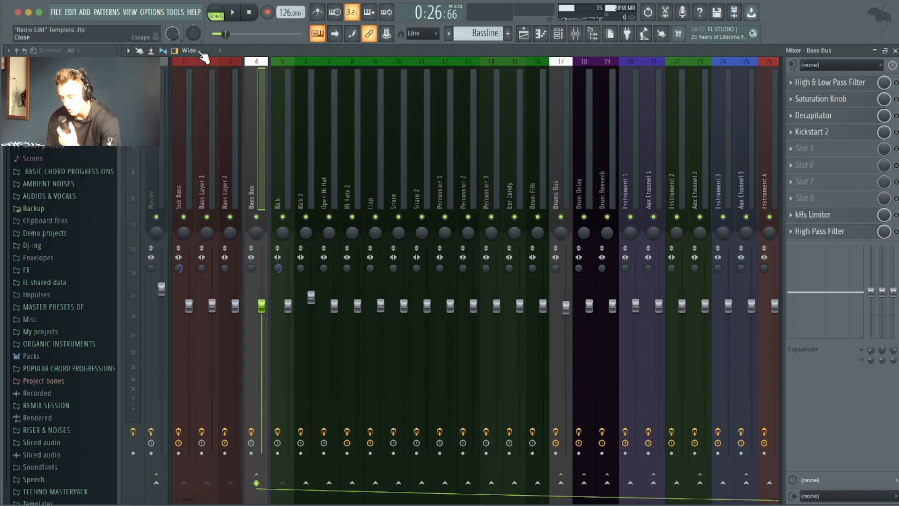
click(820, 231)
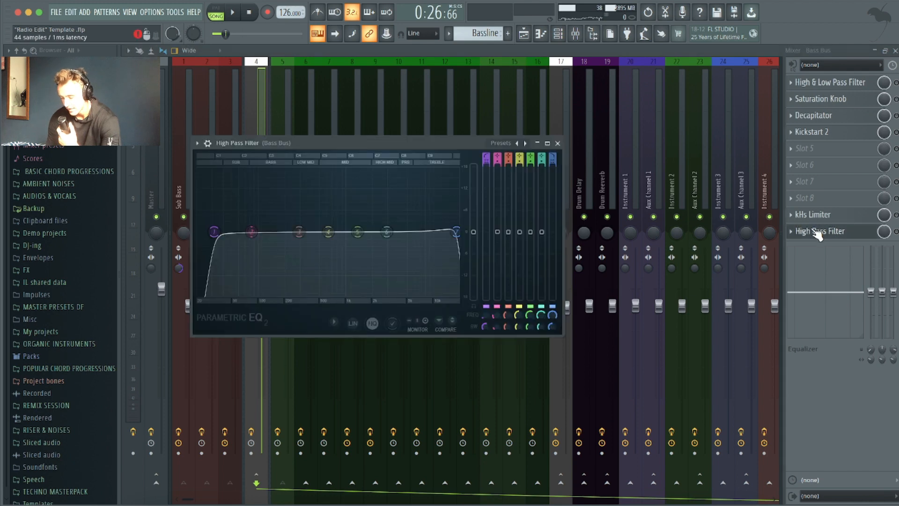
click(557, 143)
- Examine the Kick track's effect chain, its send to the Drum Reeverb track, and that reverb track's effects
click(287, 180)
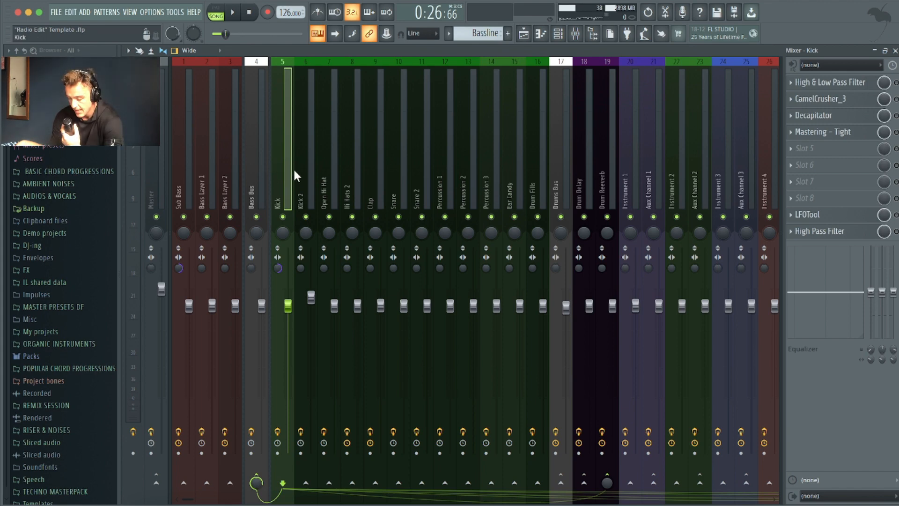
scroll(316, 161, down, 7)
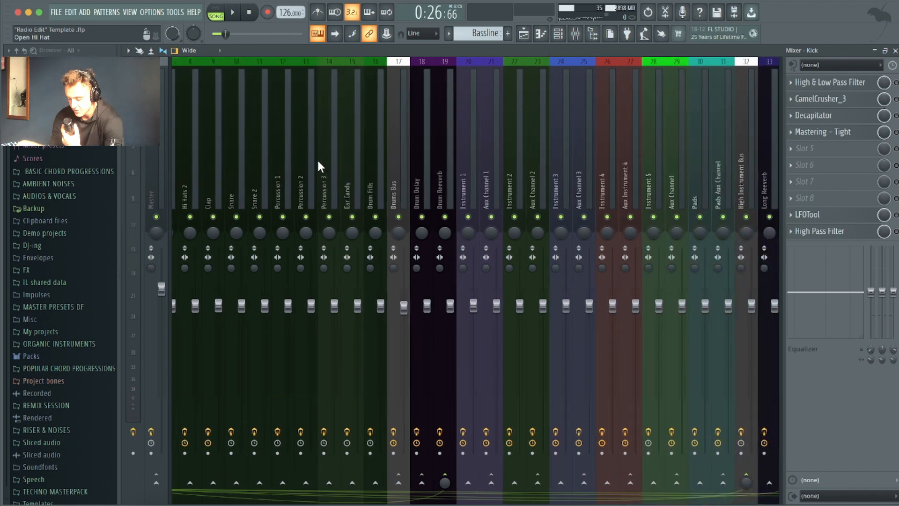
click(442, 161)
scroll(441, 162, up, 7)
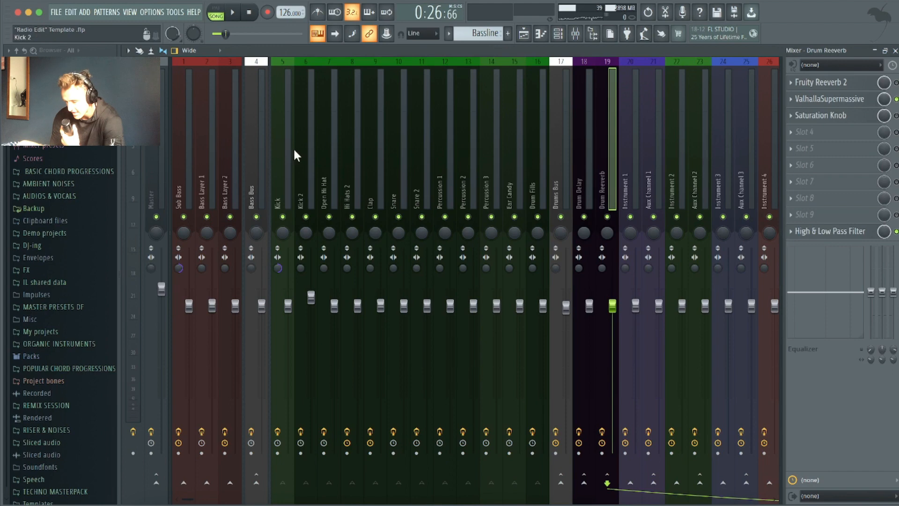
click(282, 156)
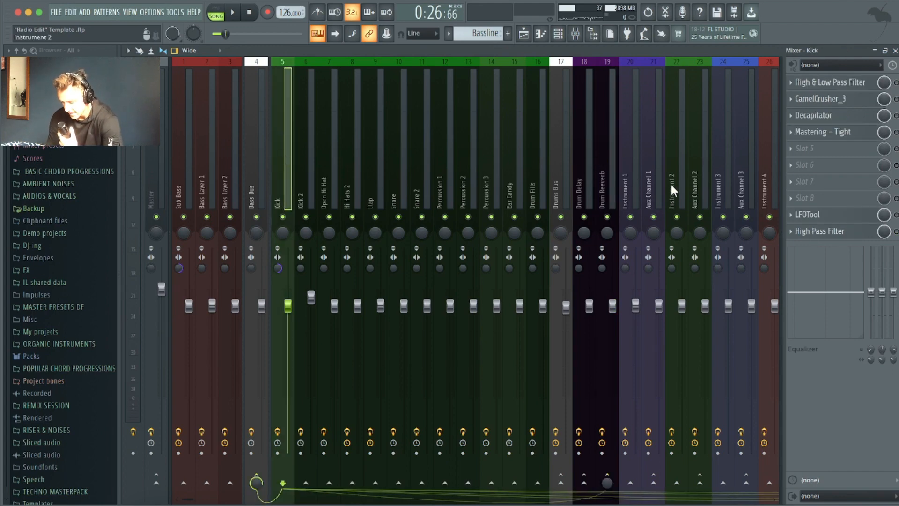
scroll(588, 156, down, 7)
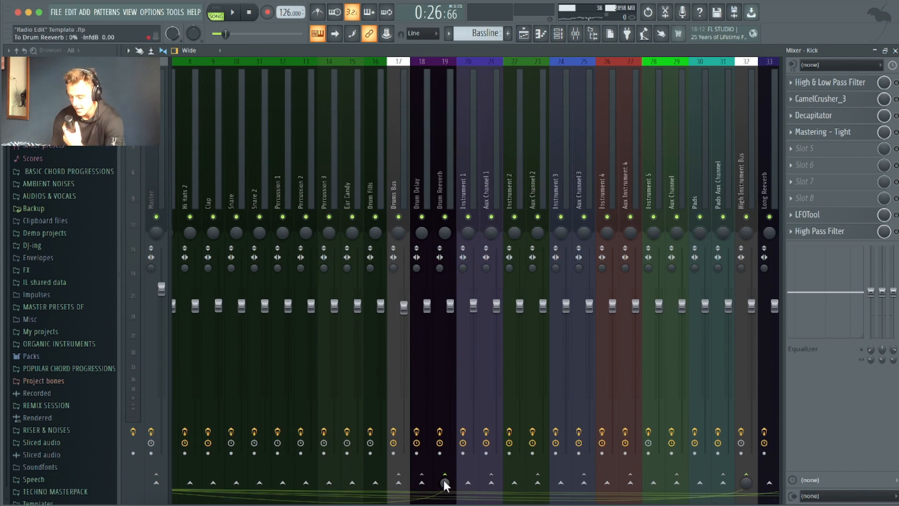
scroll(328, 151, up, 3)
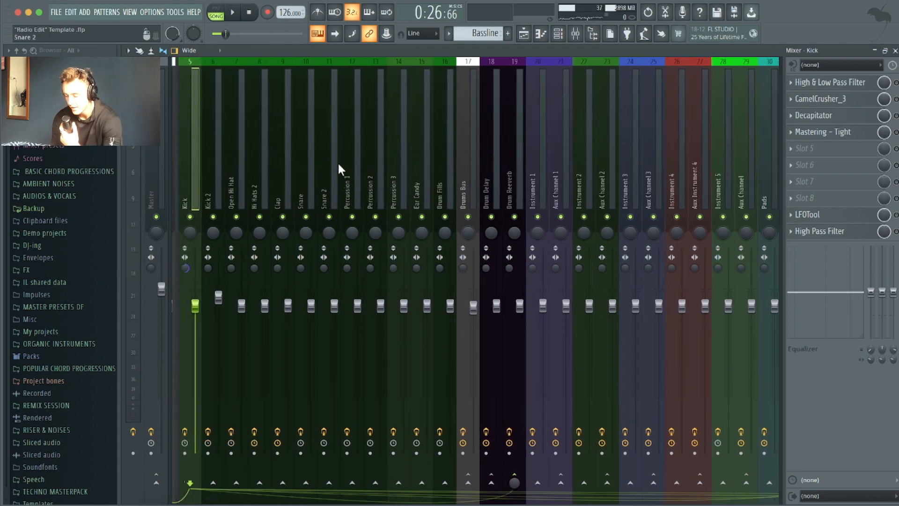
click(515, 187)
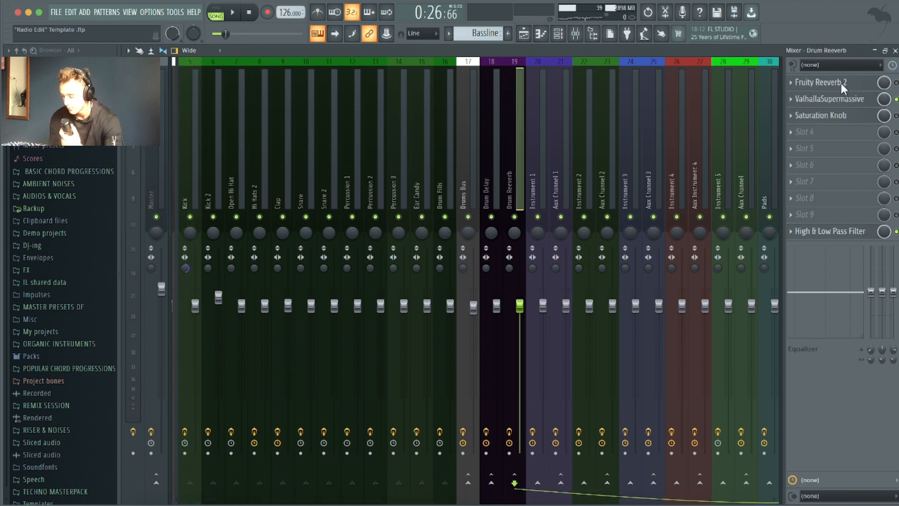
- Select the Kick 2 mixer track and open its Relay effect for inspection
scroll(287, 180, up, 4)
click(300, 180)
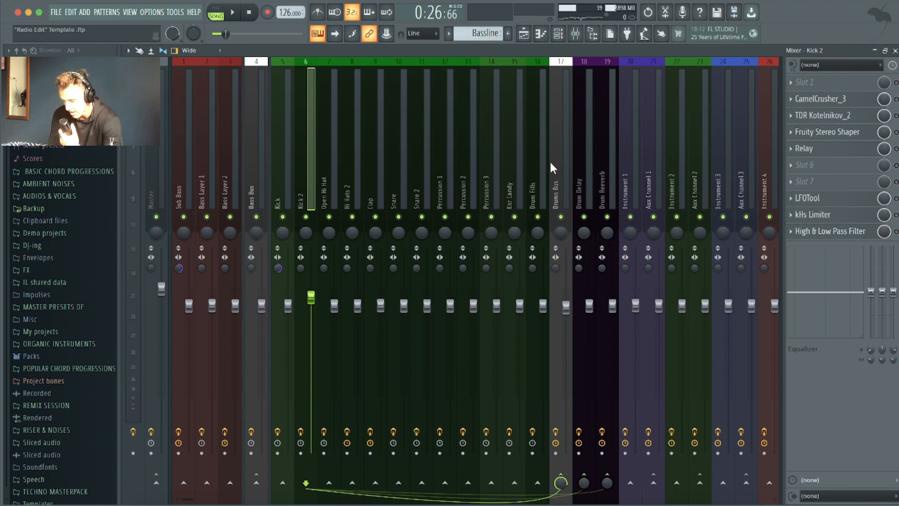
click(829, 150)
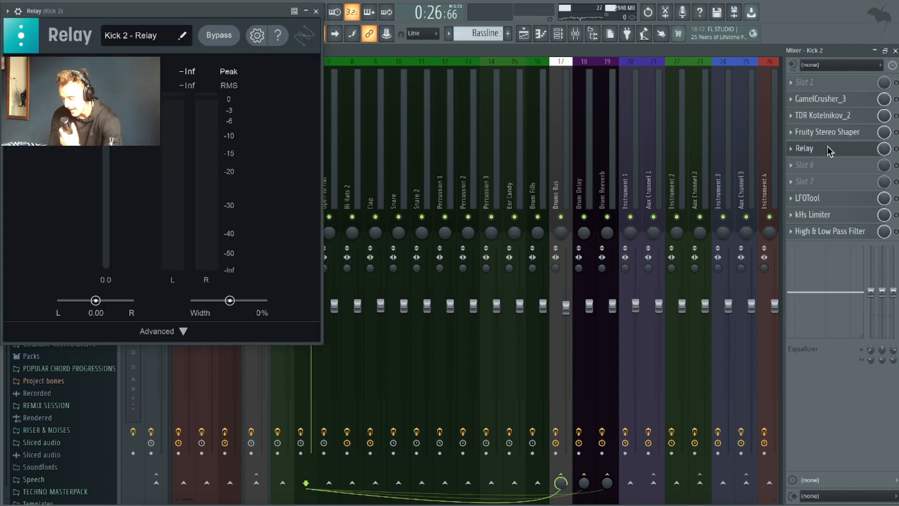
- Close the Kick 2 Relay and set the stereo width in the Open Hi Hat track's Relay to 33%
click(317, 12)
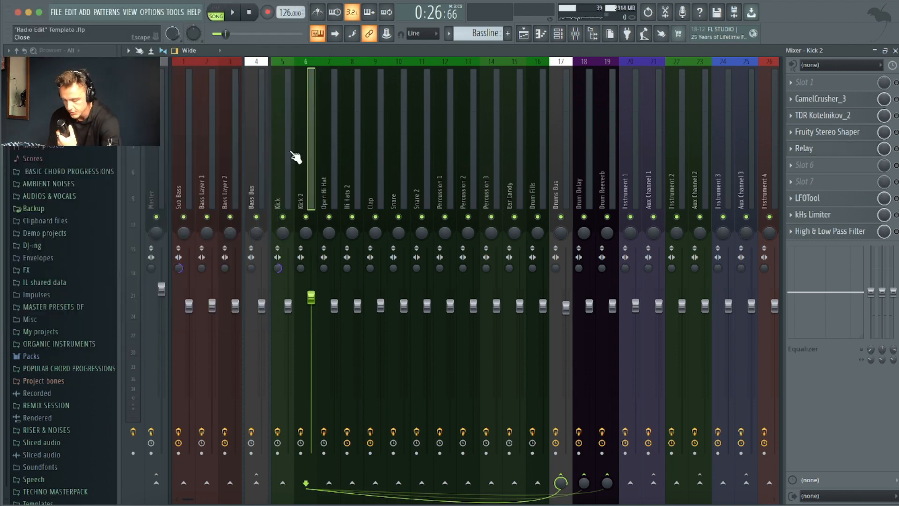
click(328, 153)
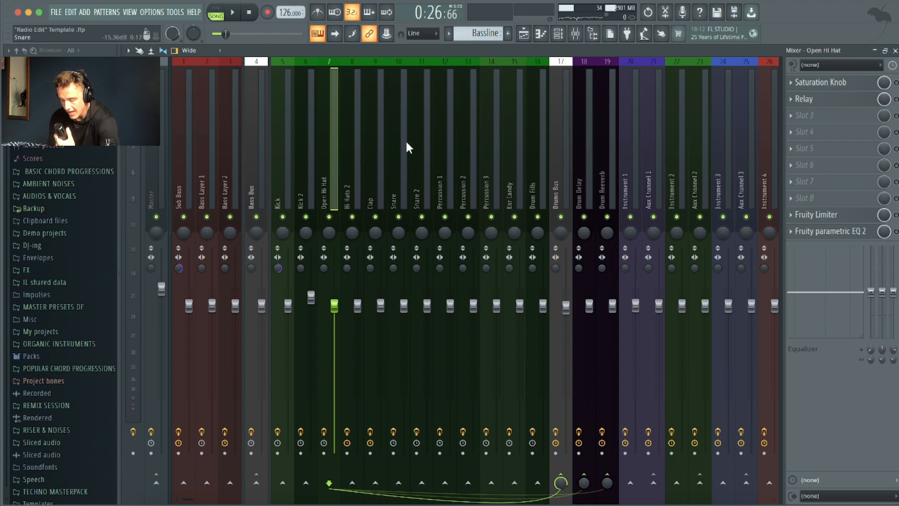
click(827, 100)
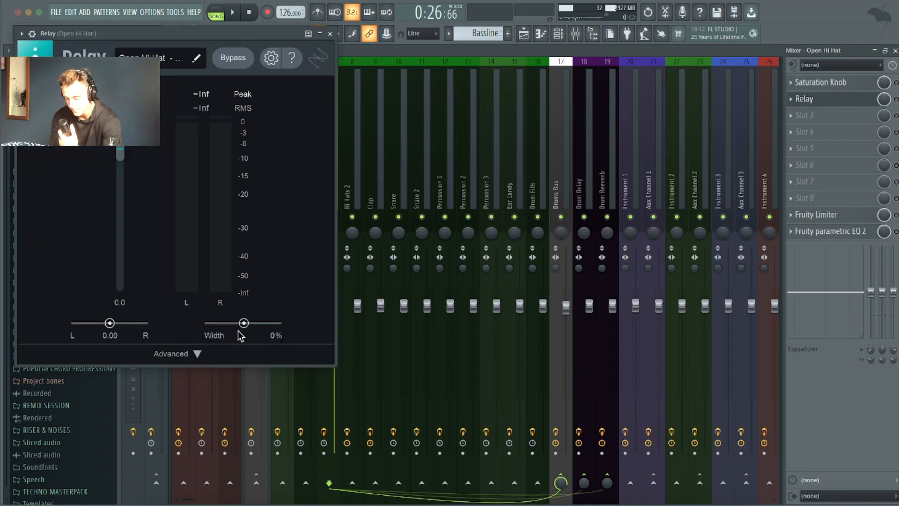
drag(243, 323, 255, 324)
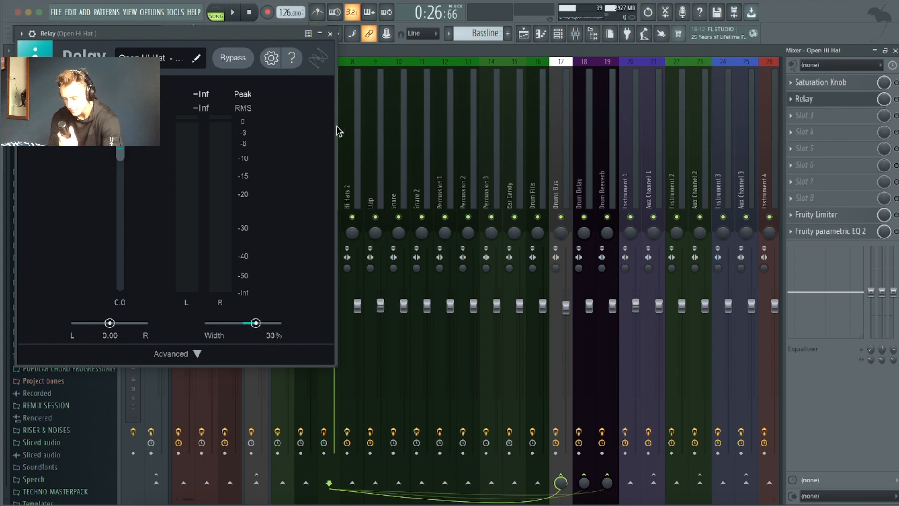
click(331, 34)
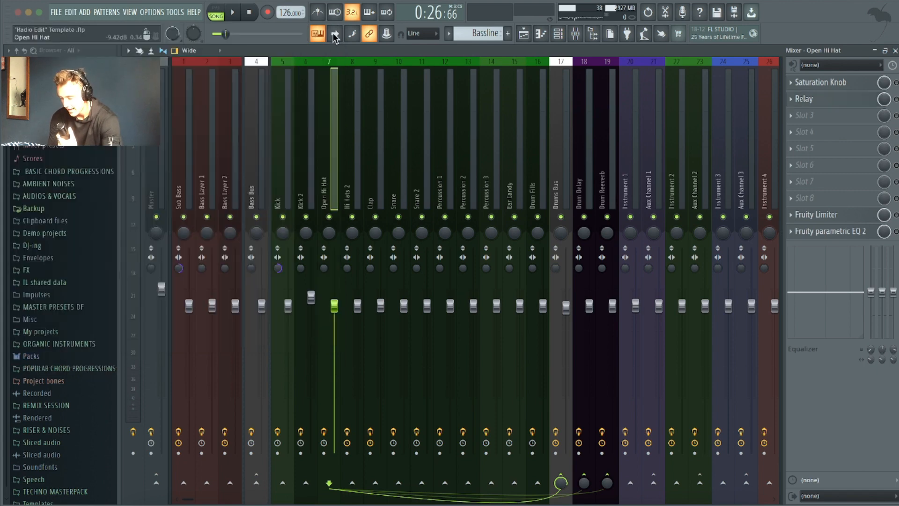
- Switch the Open Hi Hat track's Fruity Limiter to compressor mode with a ratio of 3.0:1, then close it
click(820, 215)
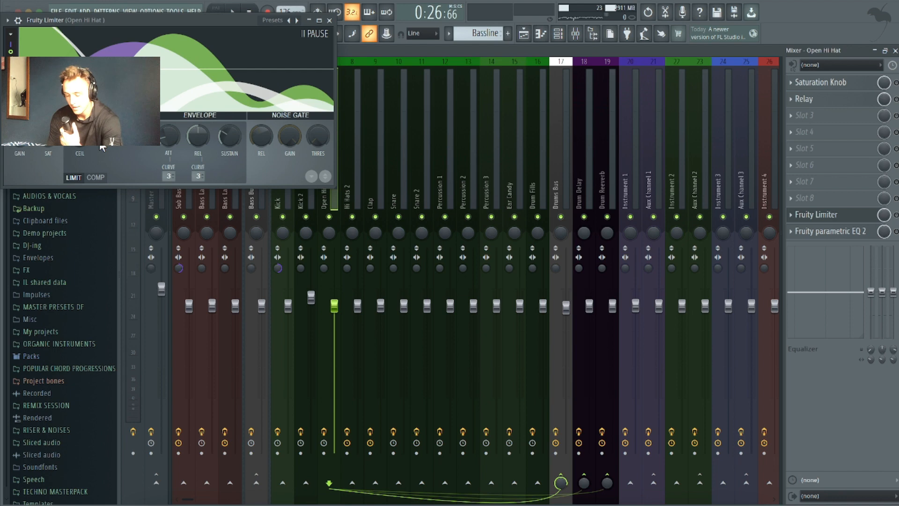
click(95, 178)
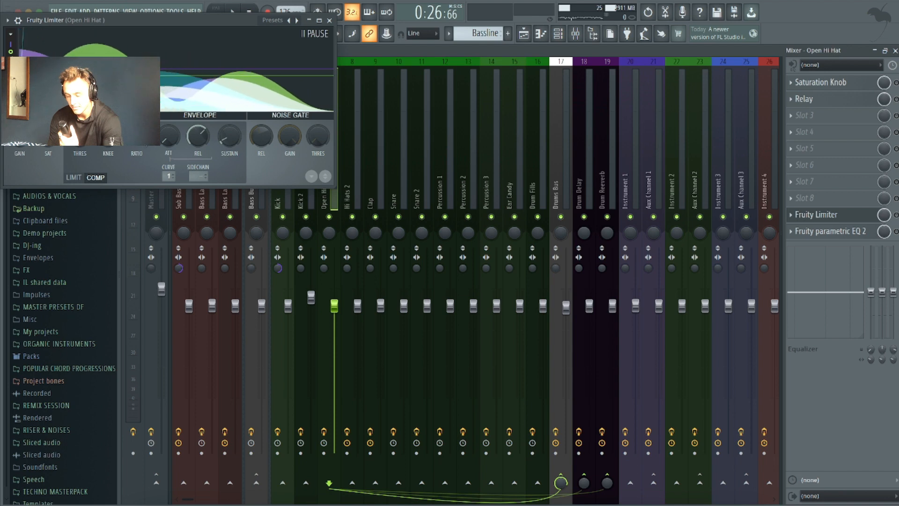
drag(164, 20, 222, 121)
mouse_move(192, 237)
mouse_down()
mouse_move(192, 246)
mouse_move(192, 229)
mouse_up()
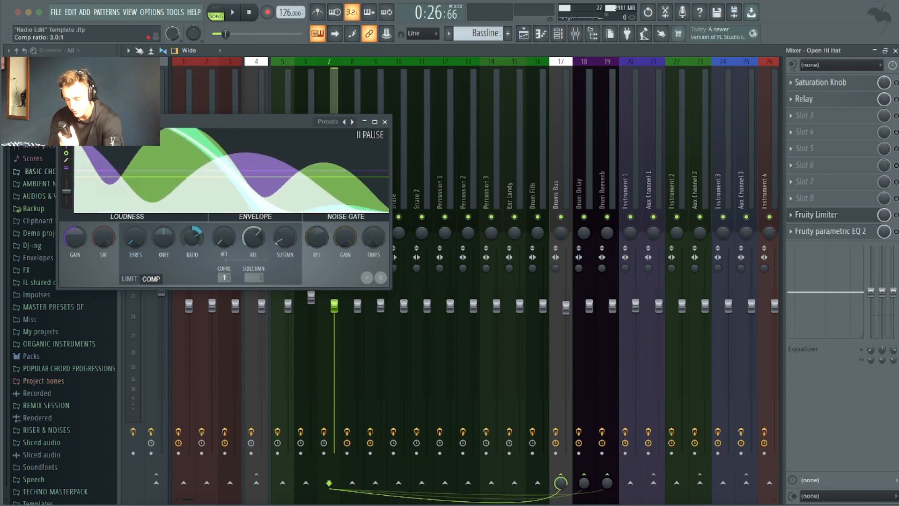
click(385, 122)
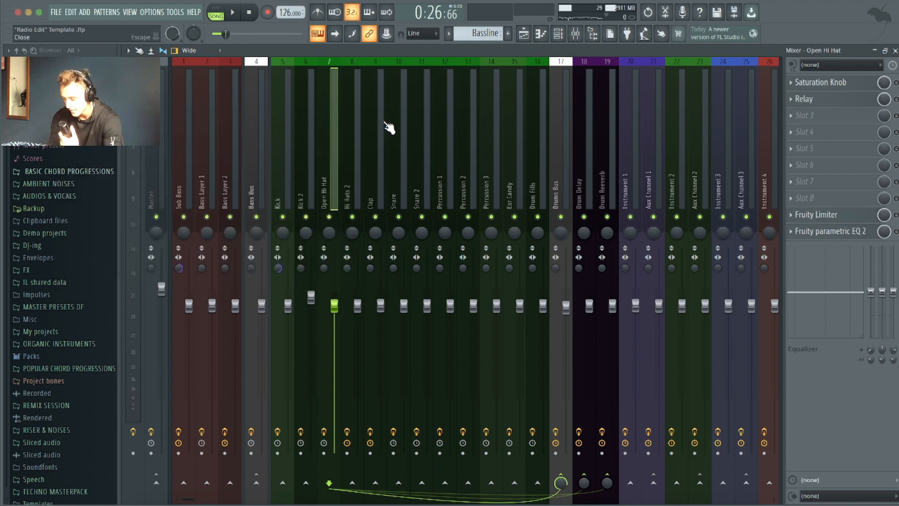
- Slightly lower the high-pass band's cutoff frequency in the Open Hi Hat track's Fruity parametric EQ 2, then close it
click(813, 232)
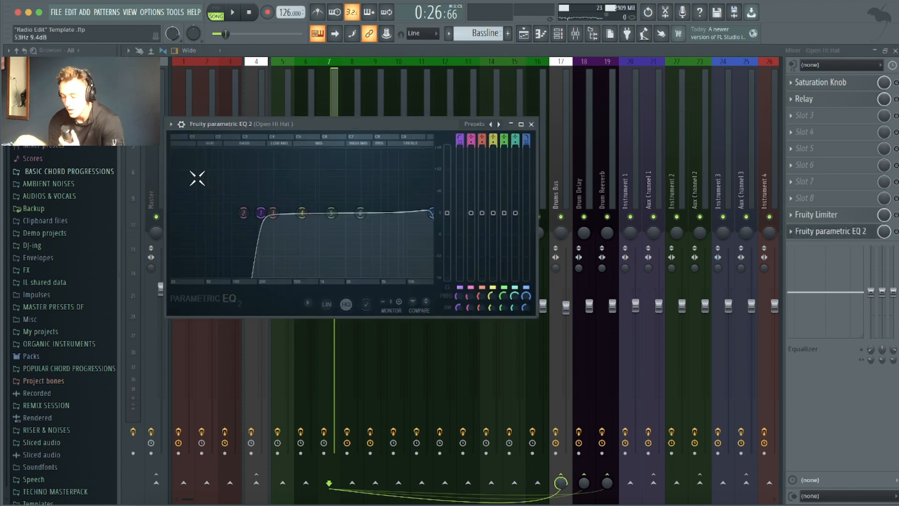
drag(261, 213, 259, 213)
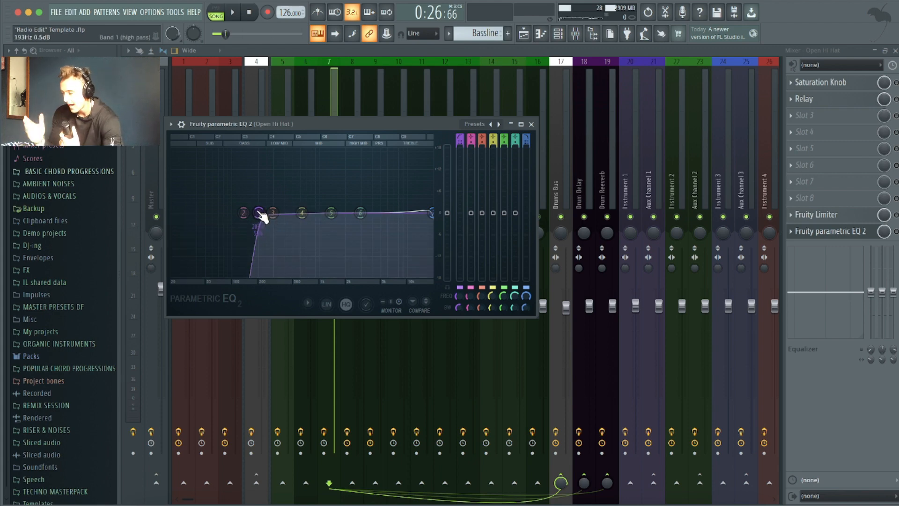
click(531, 124)
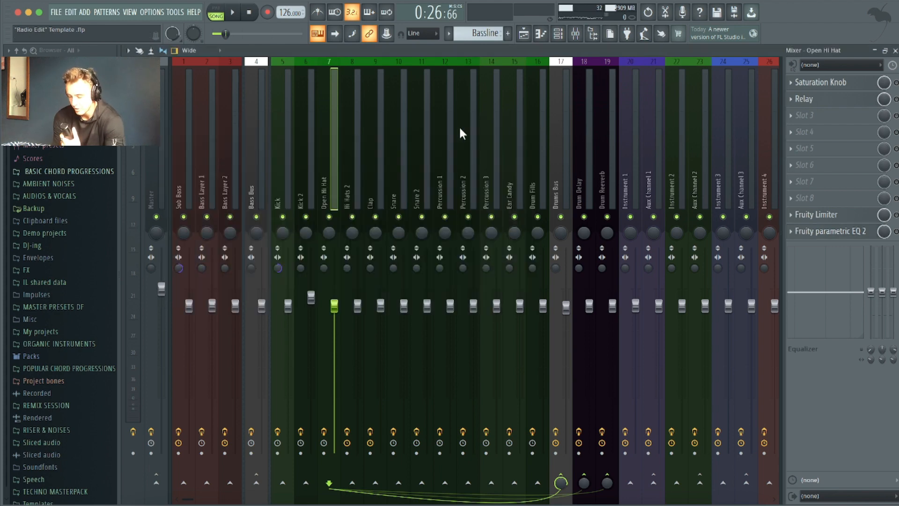
- View the Hi Hats 2 effect chain and inspect the Clap track's High & Low Pass Filter in the last slot
click(342, 152)
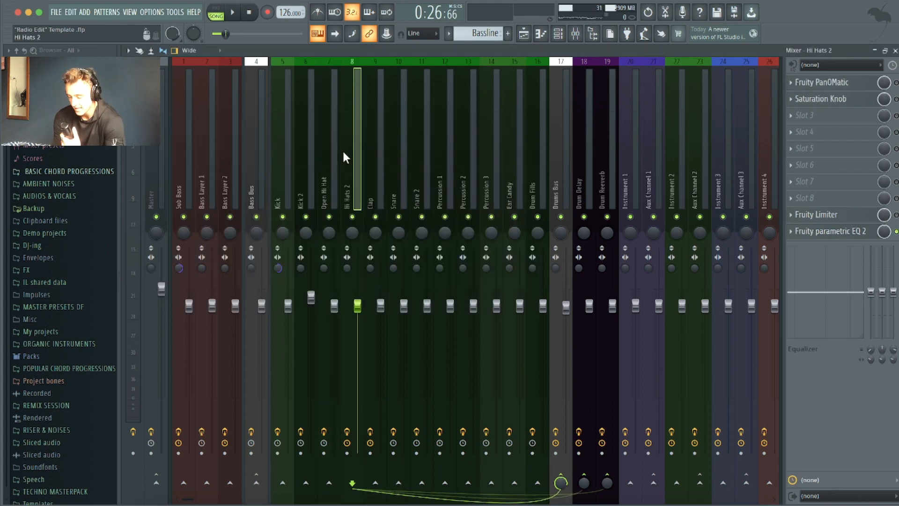
click(371, 161)
click(823, 231)
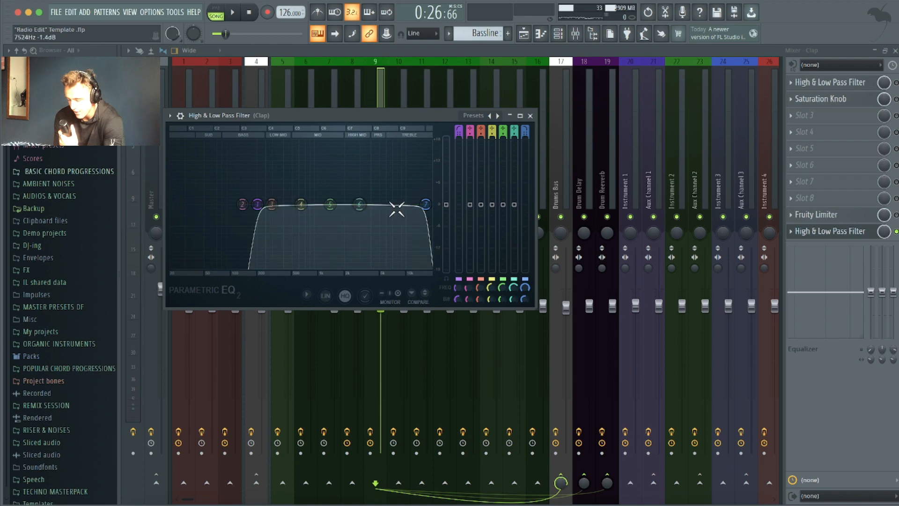
click(530, 116)
- Select the Snare mixer track and inspect its TDR Kotelnikov_2 compressor, closing it again
click(402, 154)
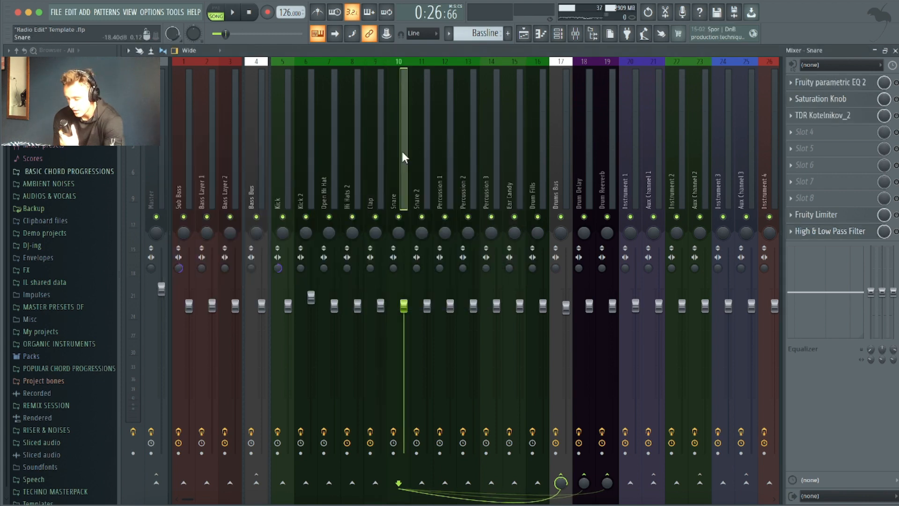
click(817, 115)
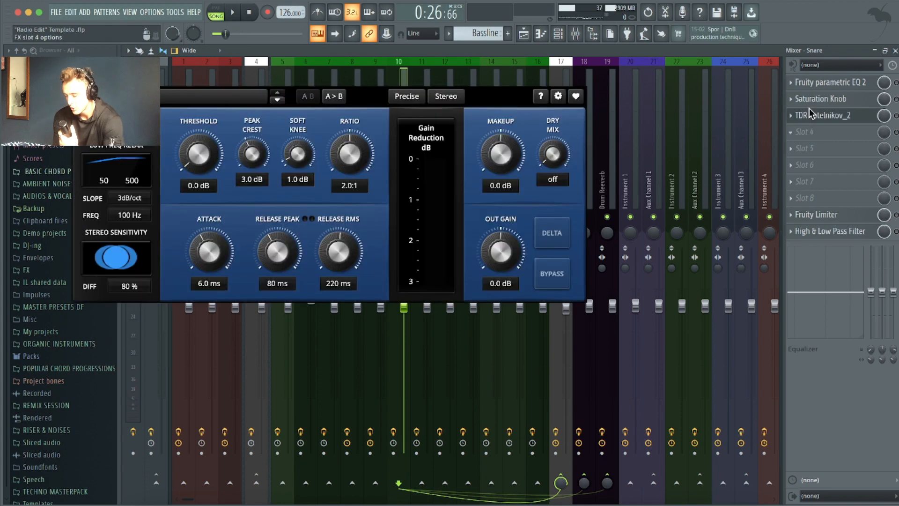
click(584, 79)
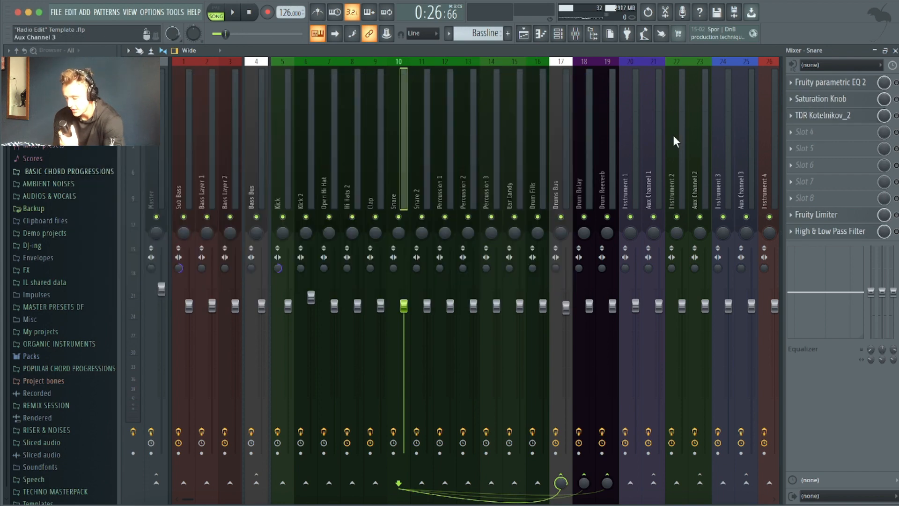
- Look through the effect chains of the tracks from Snare 2 through the percussion tracks to Drum Fills
click(416, 176)
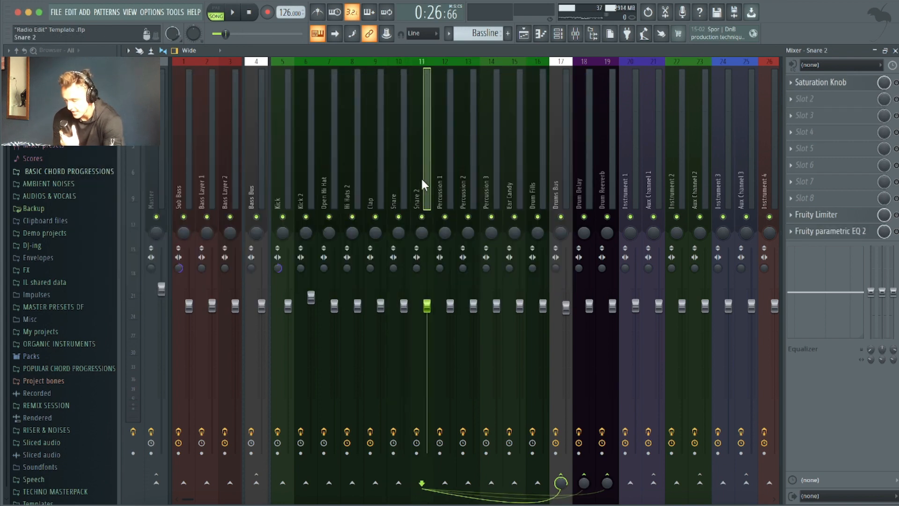
click(445, 179)
key(Right)
key(Right)
key(Right)
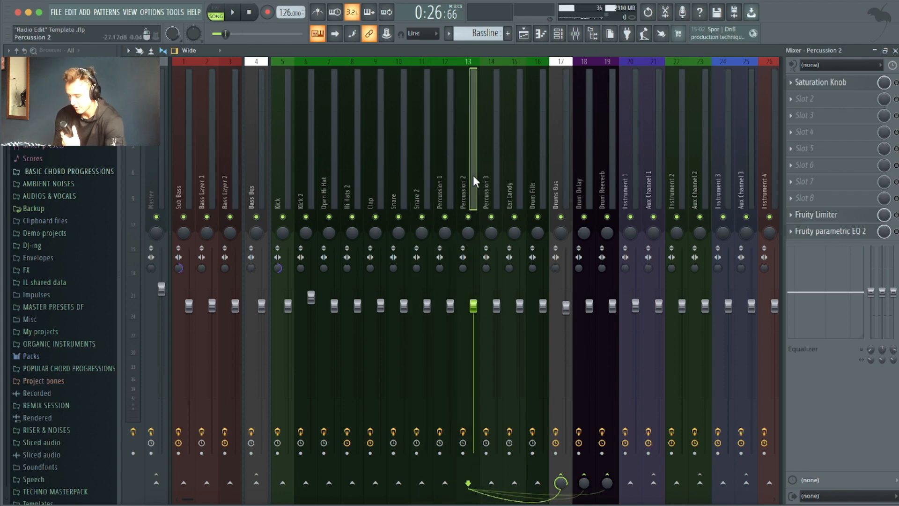
click(537, 154)
- Select the Drums Bus track and inspect its MStereoScope and High & Low Pass Filter, closing each one
click(561, 157)
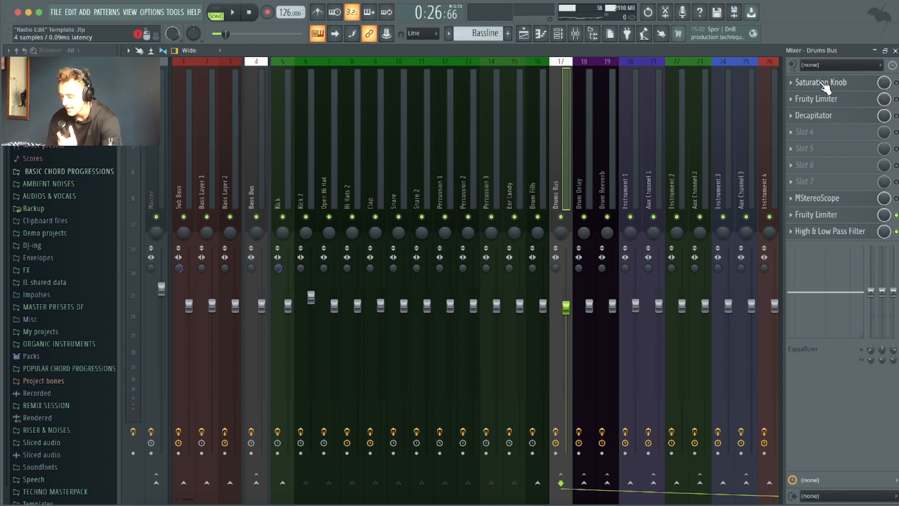
click(824, 198)
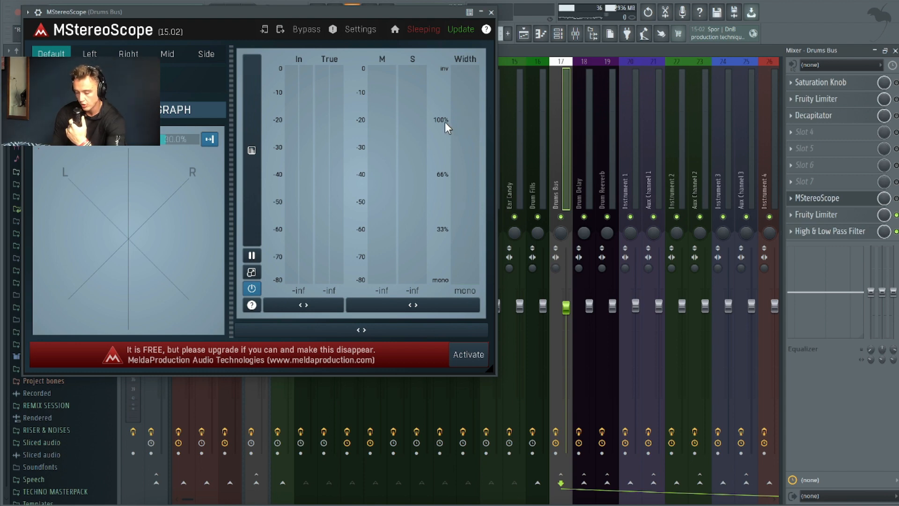
click(491, 12)
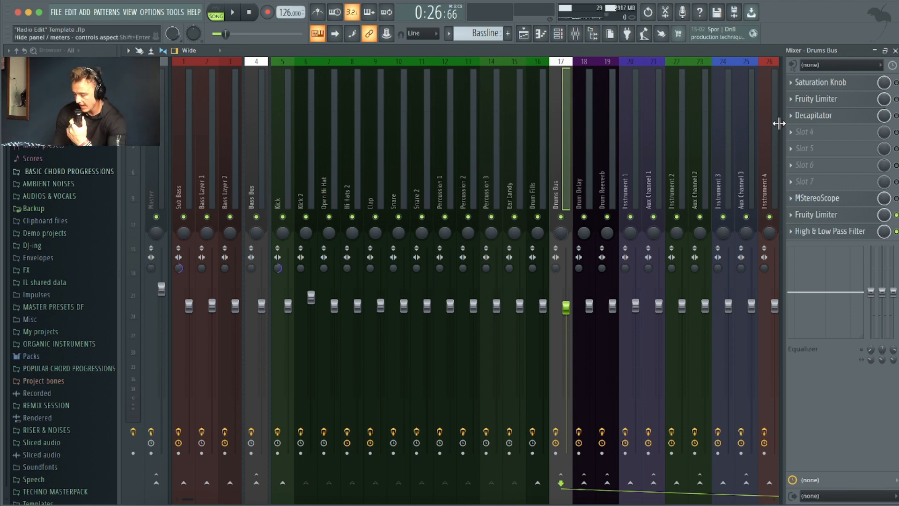
click(837, 231)
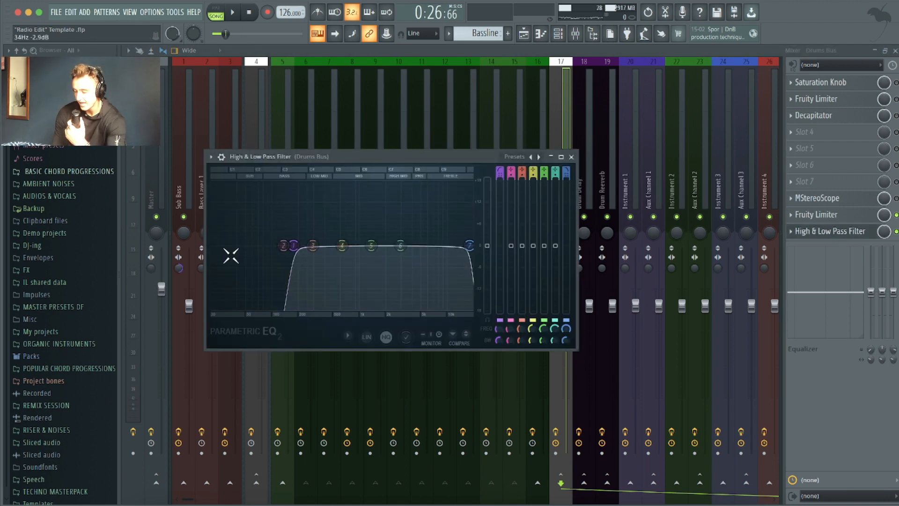
click(571, 157)
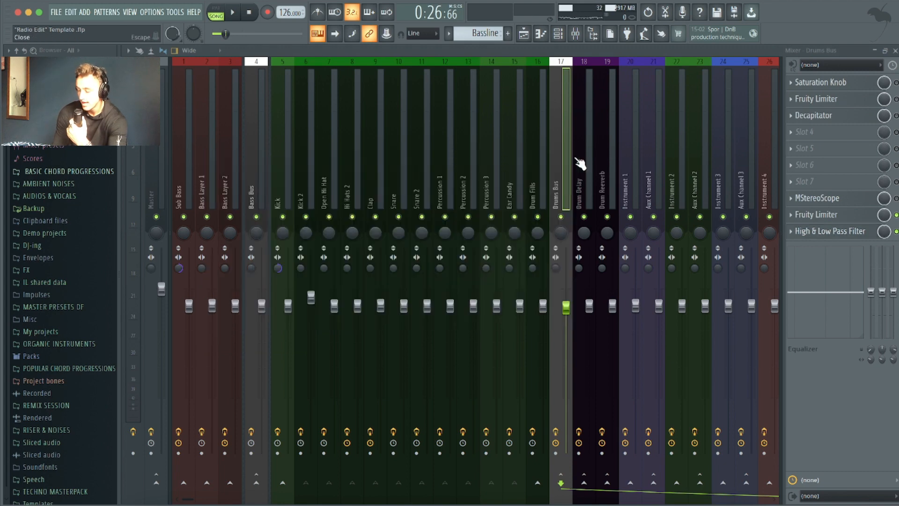
- Move Decapitator down the Drums Bus effect chain to sit directly before the High & Low Pass Filter
drag(839, 116, 834, 227)
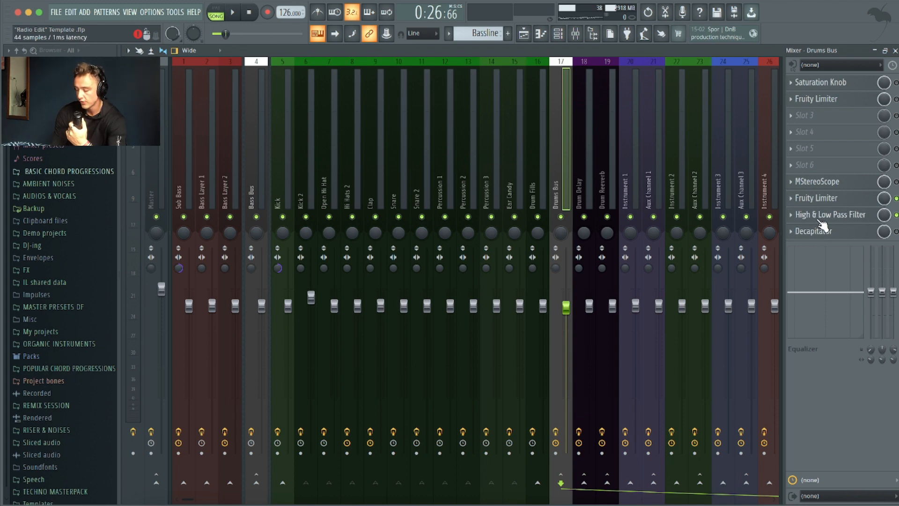
mouse_move(822, 225)
mouse_down()
mouse_move(822, 201)
mouse_move(823, 234)
mouse_up()
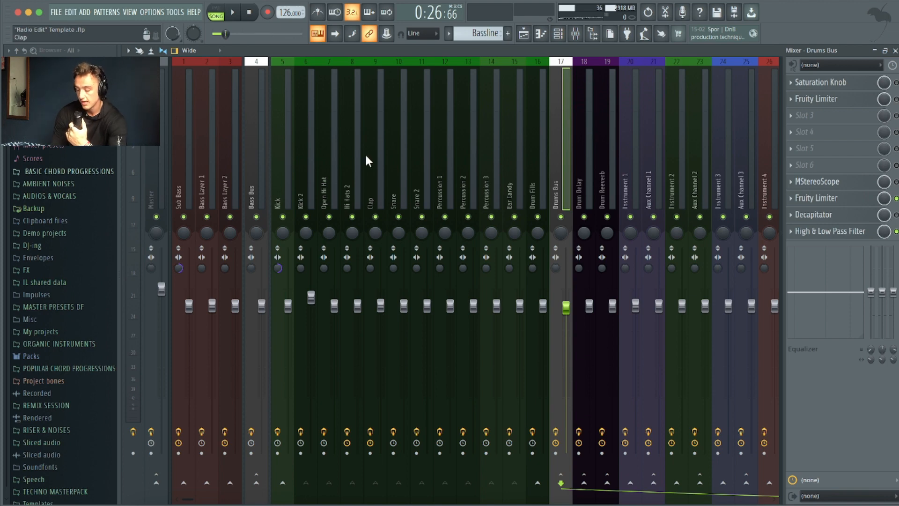
- View the Drum Delay track's effects and set the Snare 2 track's send to Drum Delay to 51%
scroll(364, 153, right, 3)
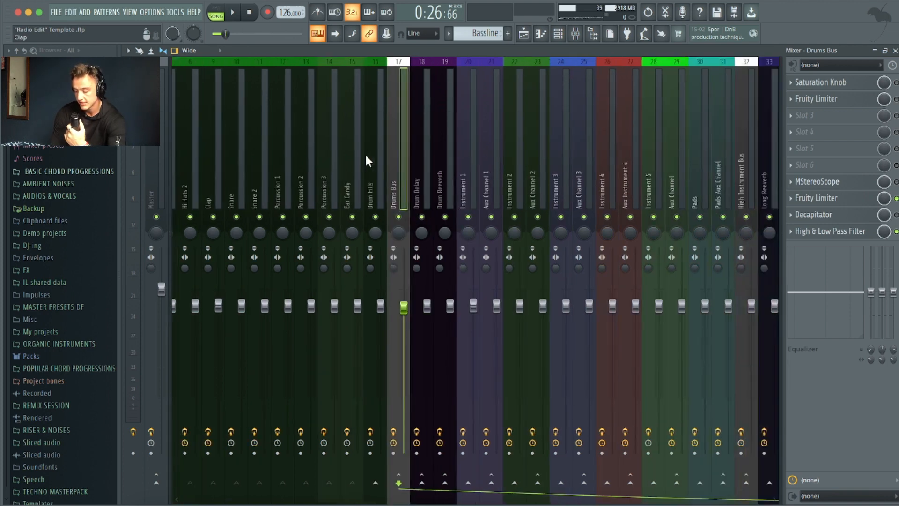
click(414, 155)
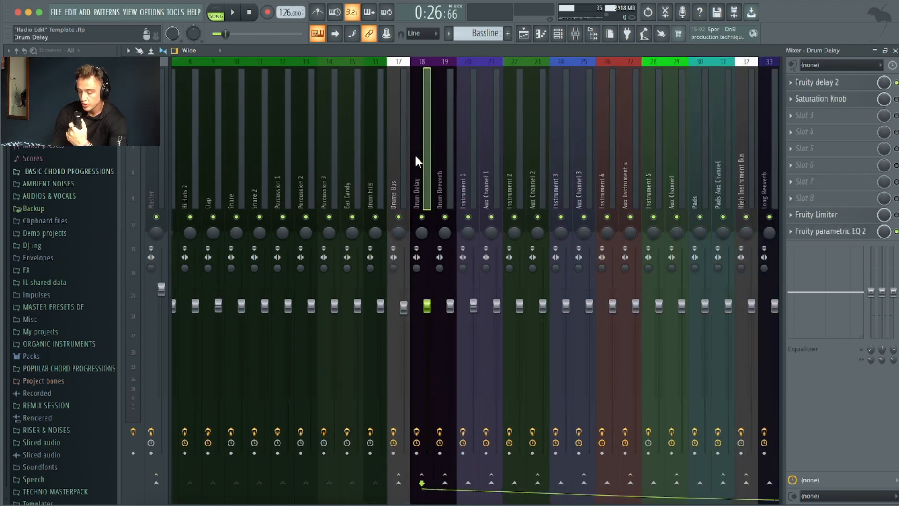
scroll(292, 177, left, 1)
click(292, 176)
scroll(291, 176, left, 1)
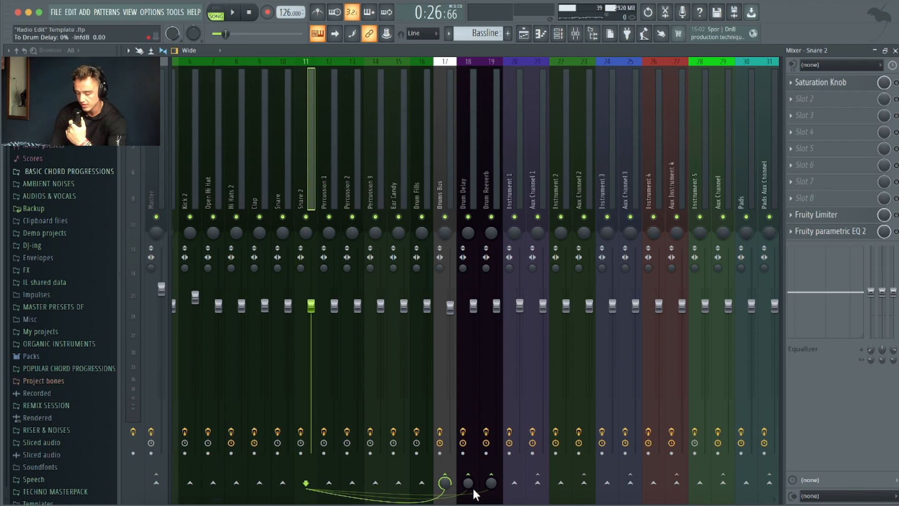
drag(469, 480, 469, 474)
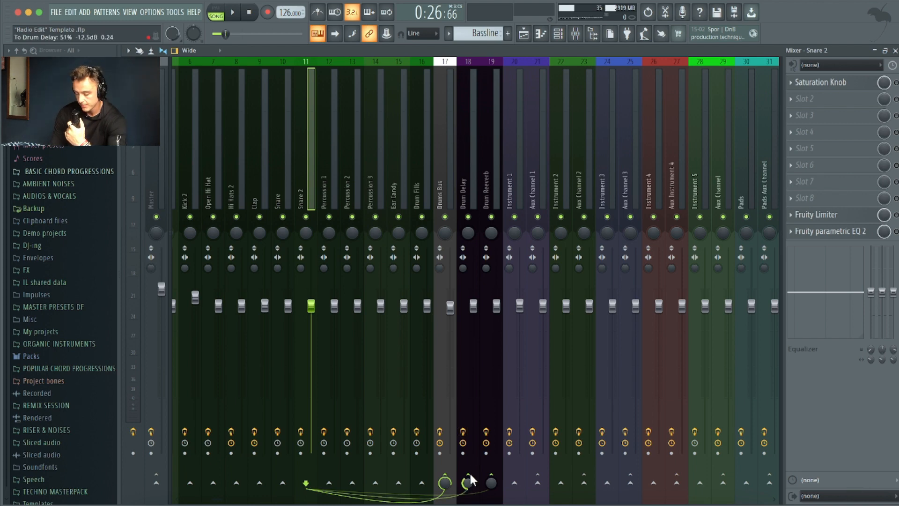
- Inspect the Drum Delay track's Fruity delay 2 and check the Snare 2 track's send feeding it
click(463, 189)
click(848, 86)
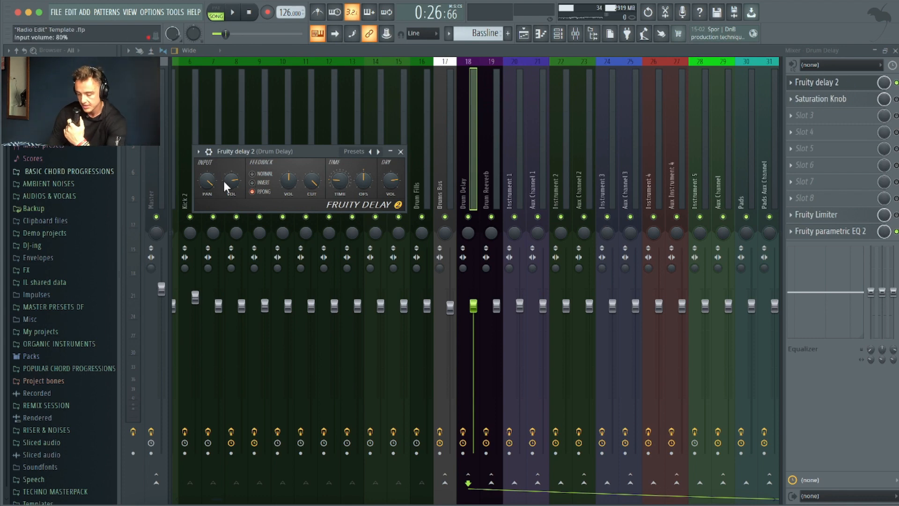
click(400, 151)
click(310, 154)
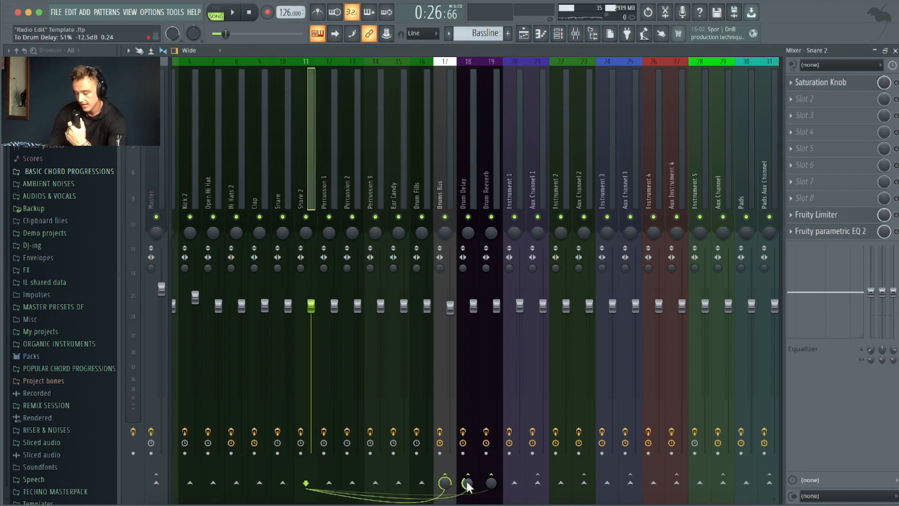
click(463, 147)
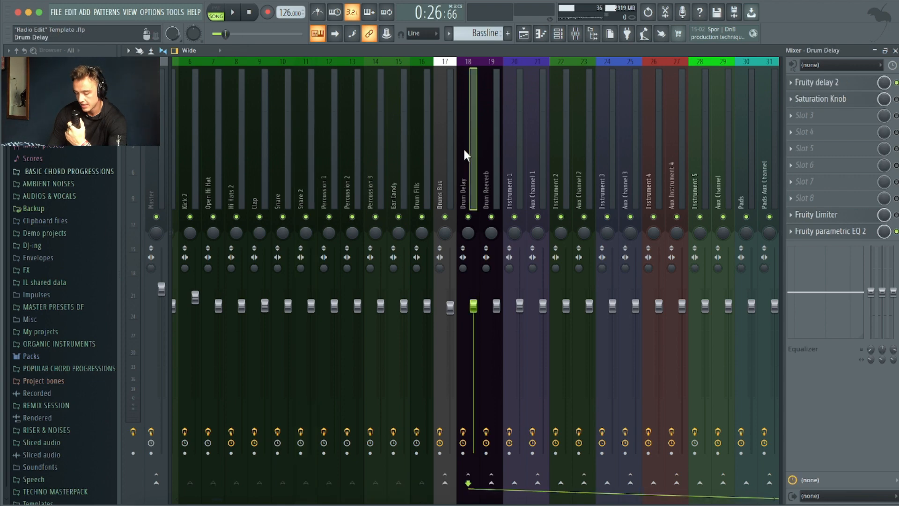
- Check the Percussion 2 track's sends and open Fruity Reeverb 2 on the Drum Reeverb track for inspection
click(354, 162)
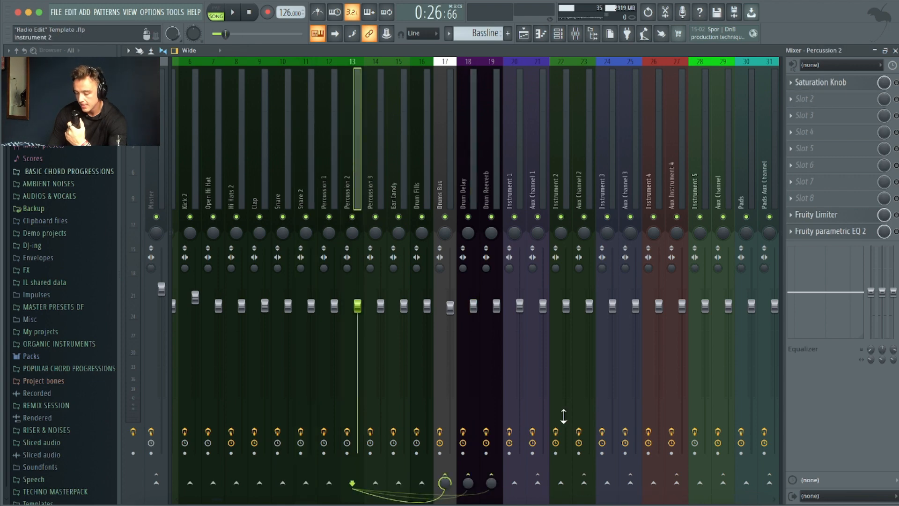
click(491, 157)
click(825, 84)
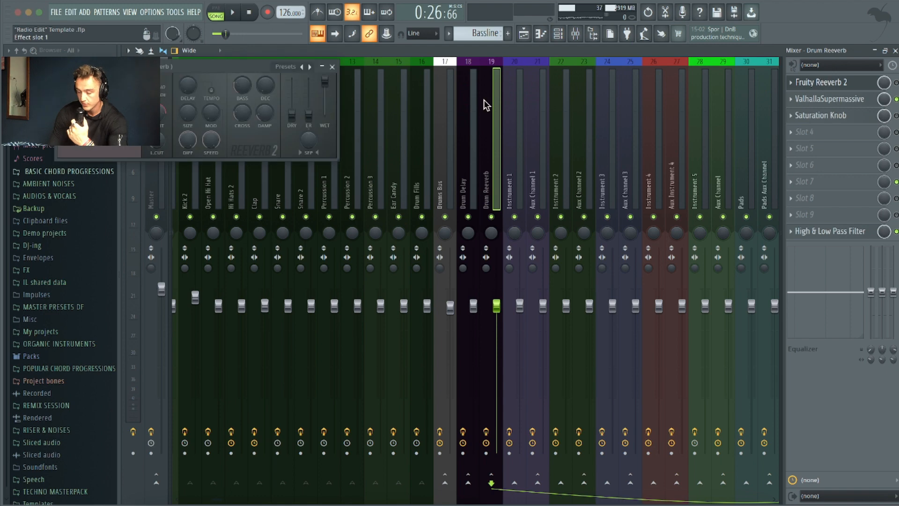
- Inspect ValhallaSupermassive and the High & Low Pass Filter on the Drum Reeverb track
click(344, 62)
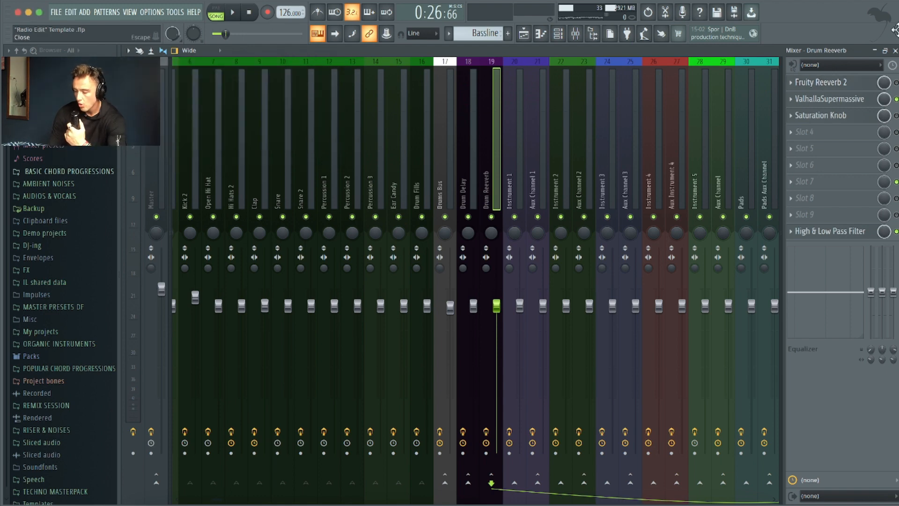
click(804, 99)
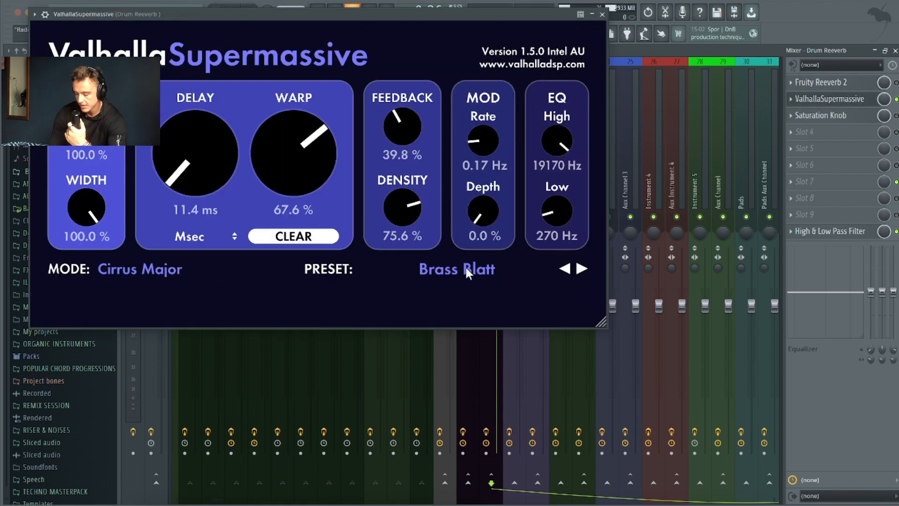
click(603, 14)
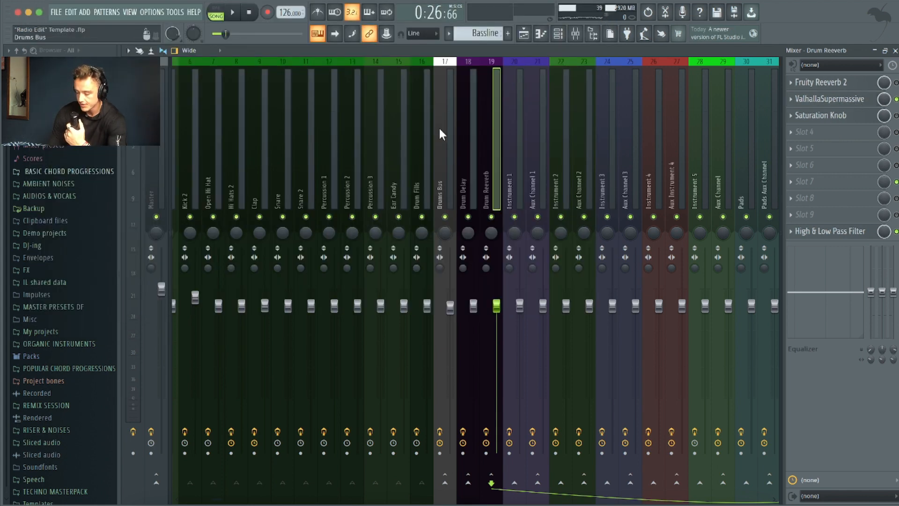
scroll(439, 135, down, 2)
click(831, 234)
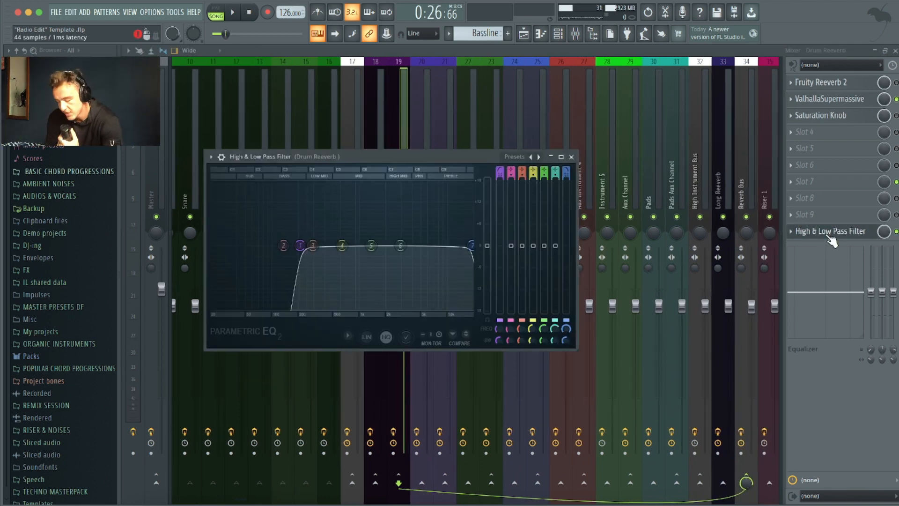
click(573, 157)
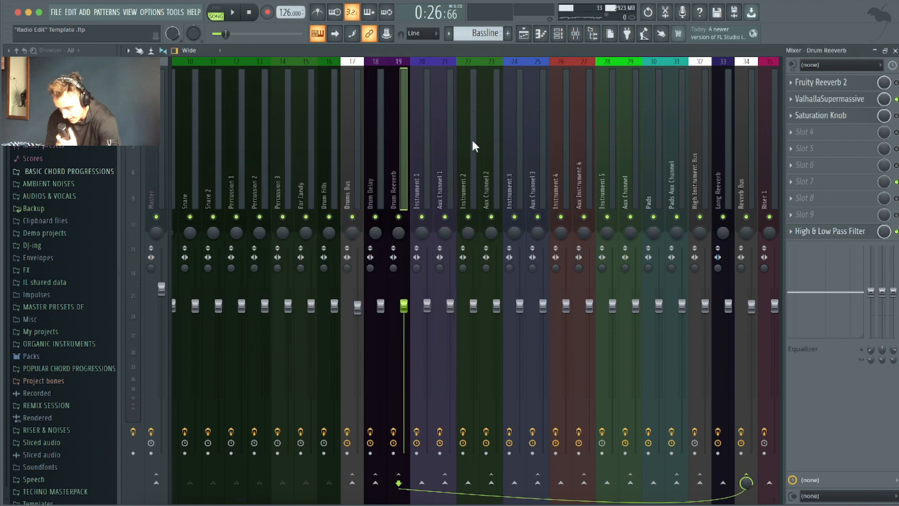
- View the effects on Instrument 1 and Aux Channel 1, and raise Instrument 1's send to Aux Channel 1
click(418, 155)
scroll(417, 153, down, 3)
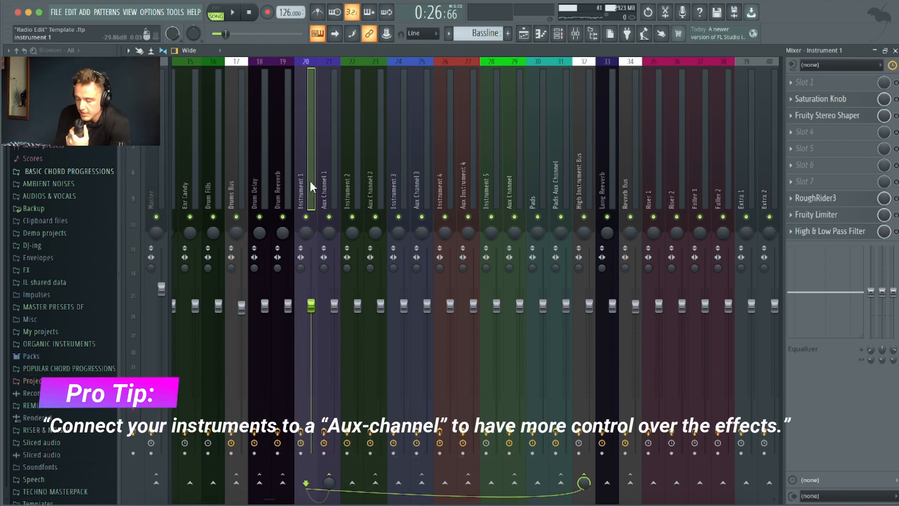
click(327, 121)
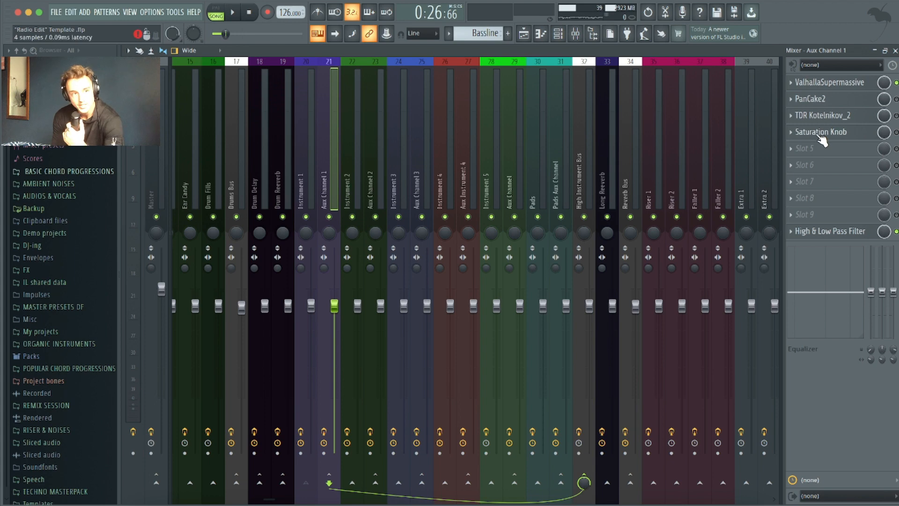
click(308, 164)
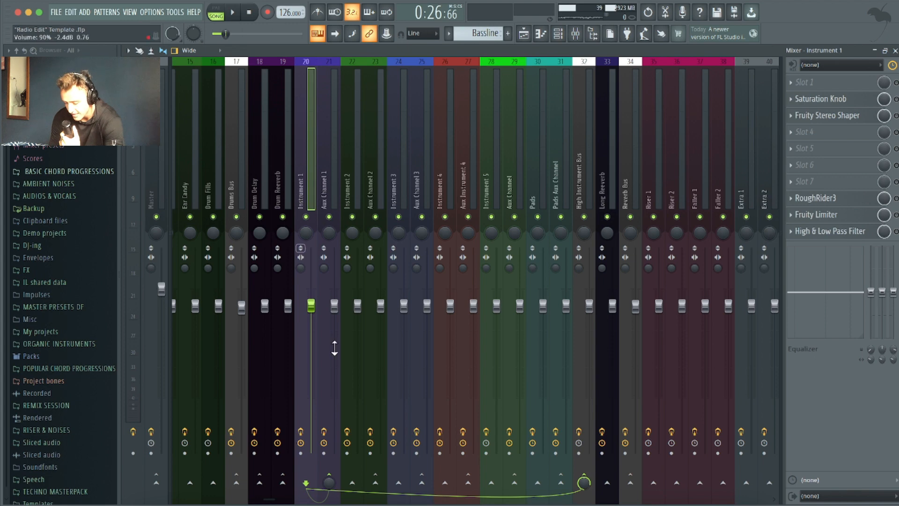
drag(329, 482, 329, 461)
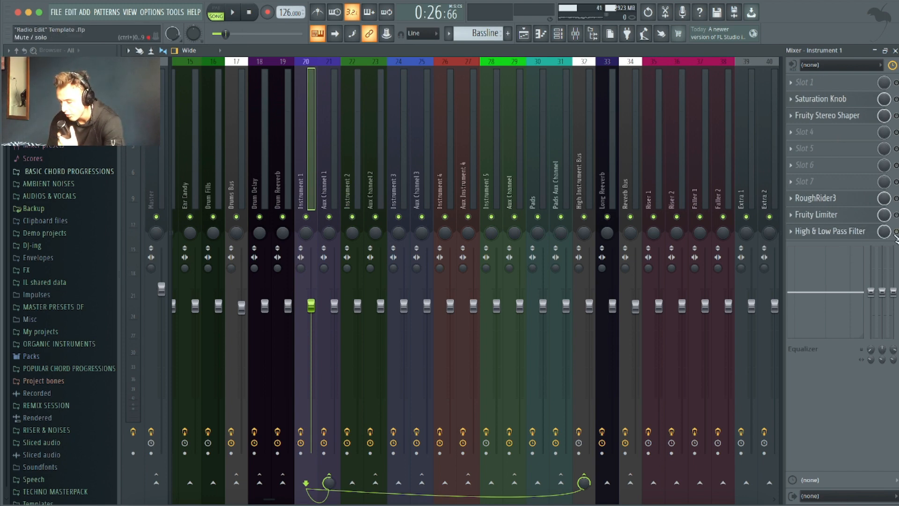
- Enable the High & Low Pass Filter on Instrument 1 and lower its high-frequency cutoff into the high-mid range
click(855, 232)
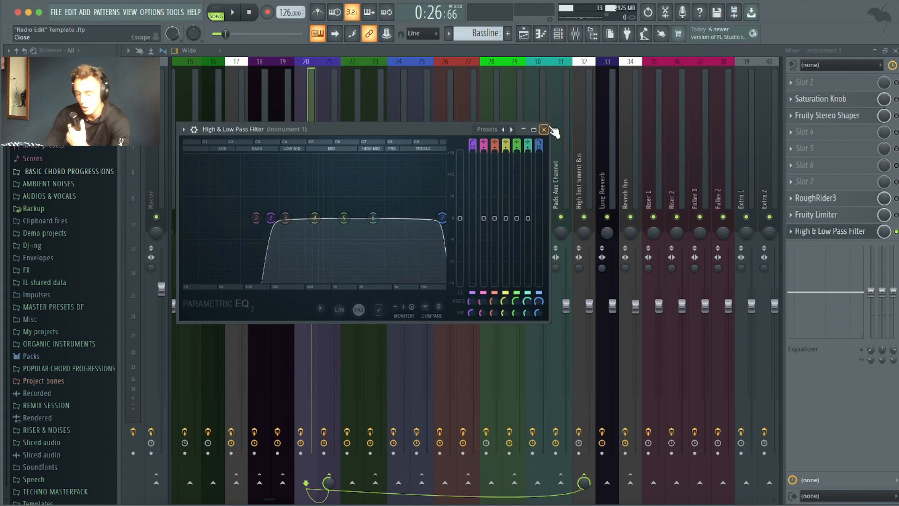
drag(442, 218, 376, 218)
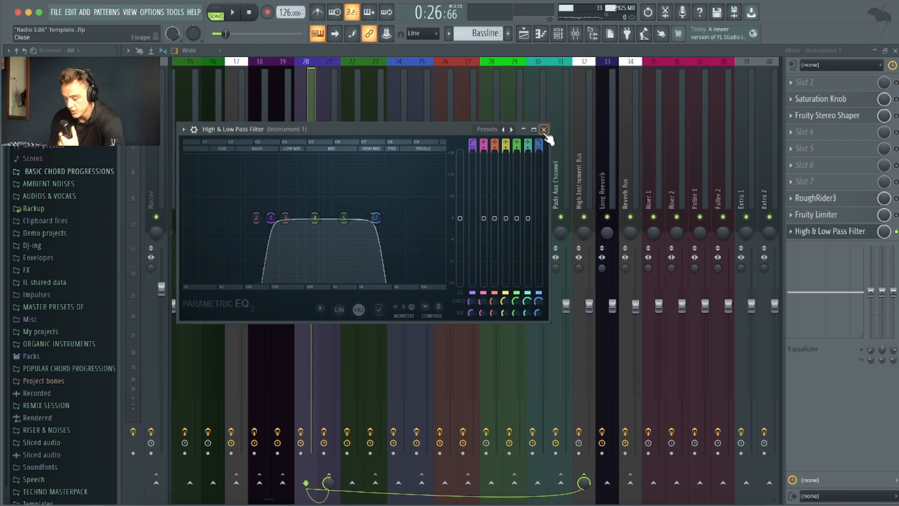
click(544, 129)
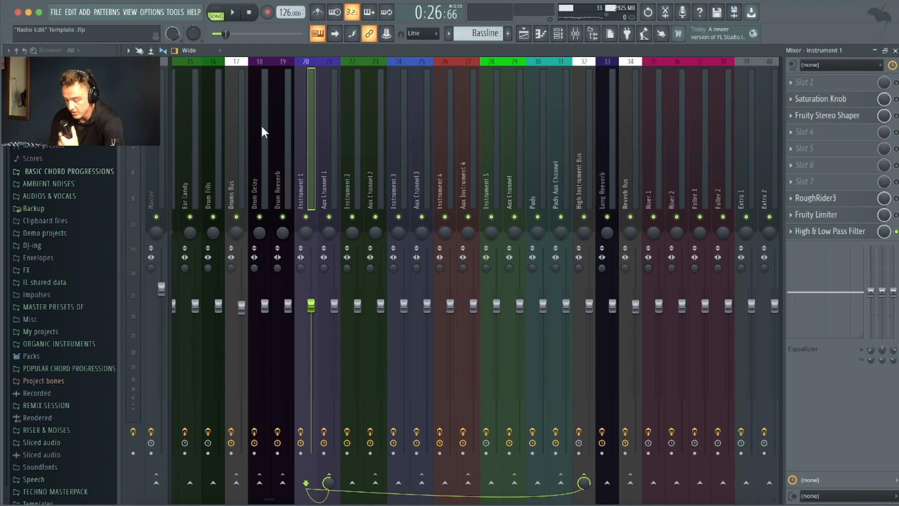
- Check Aux Channel 1's effects and inspect RoughRider3, Fruity Limiter and the last High & Low Pass Filter on Instrument 2
click(324, 129)
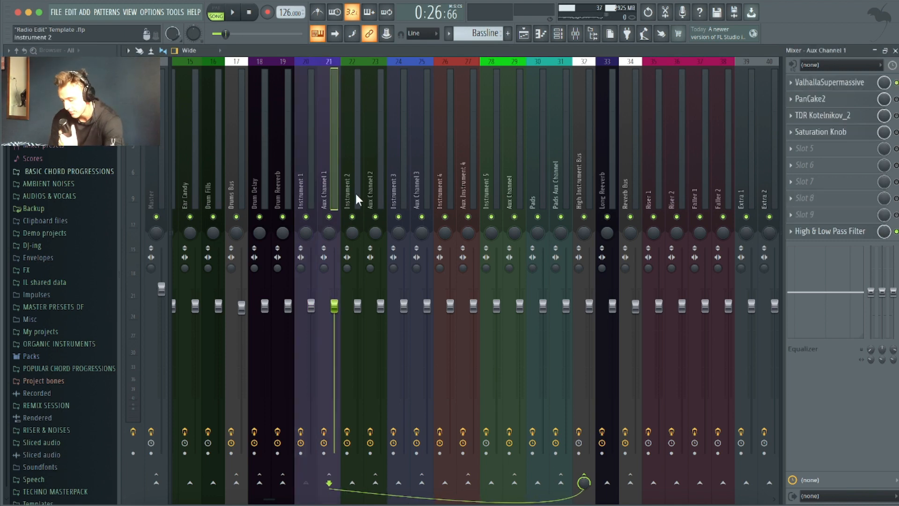
click(345, 181)
key(Right)
key(Left)
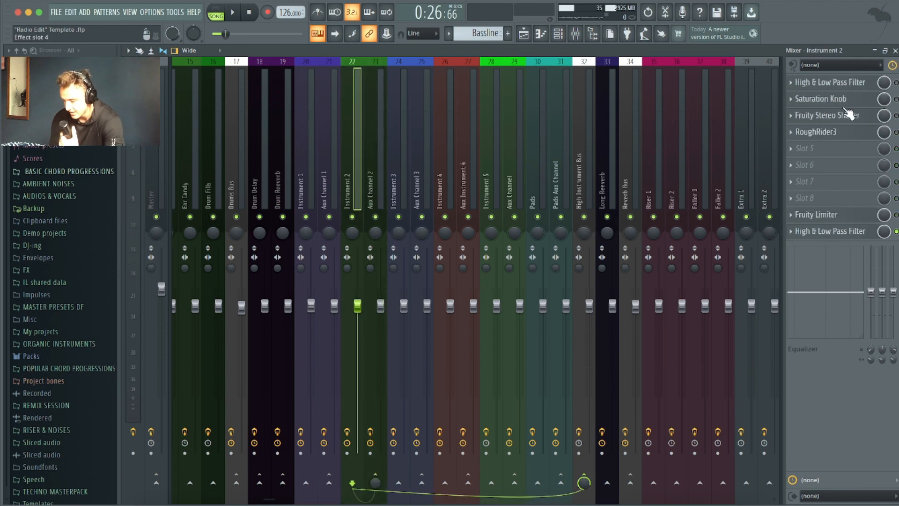
click(819, 132)
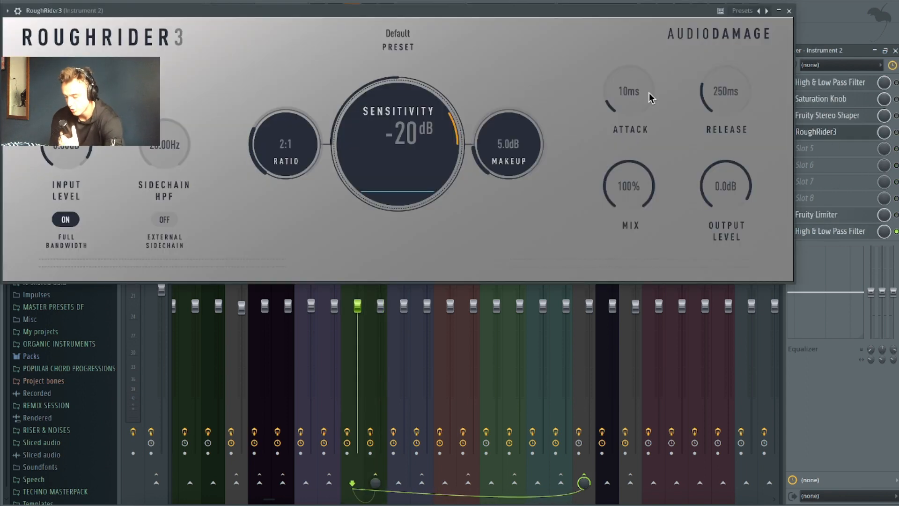
click(789, 11)
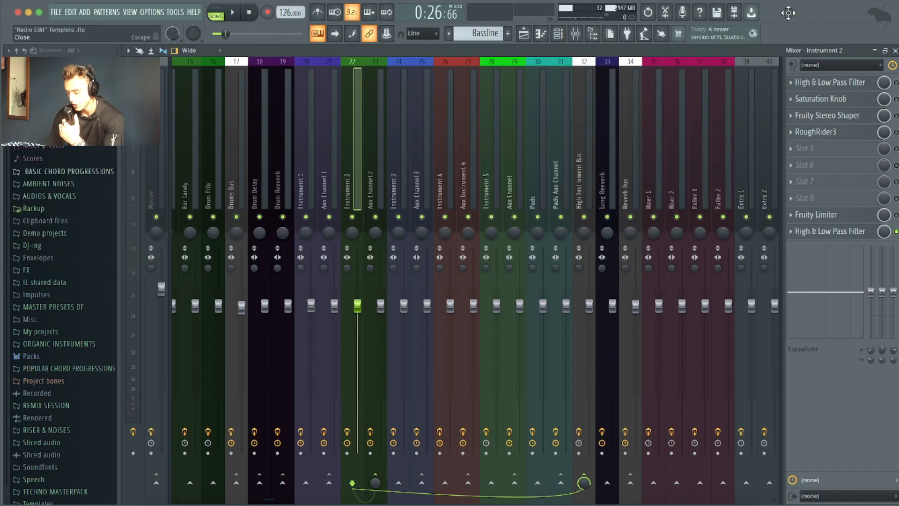
click(838, 214)
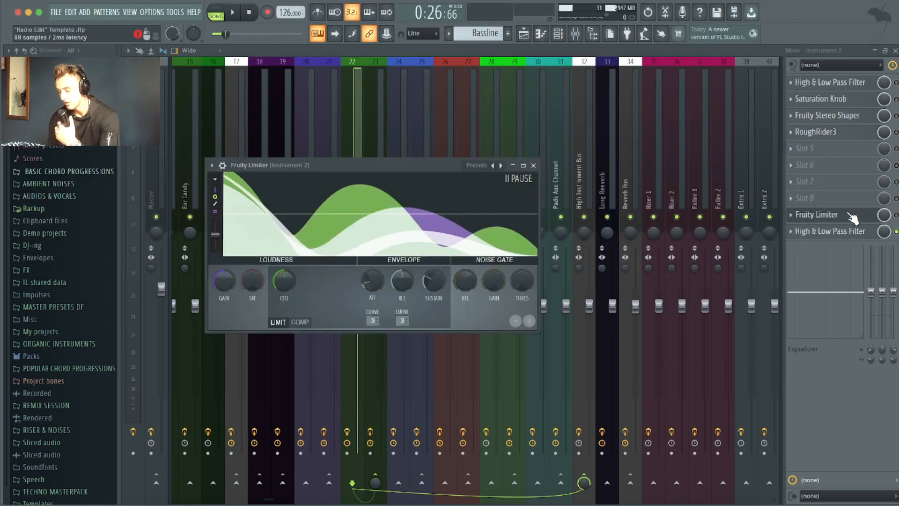
click(534, 165)
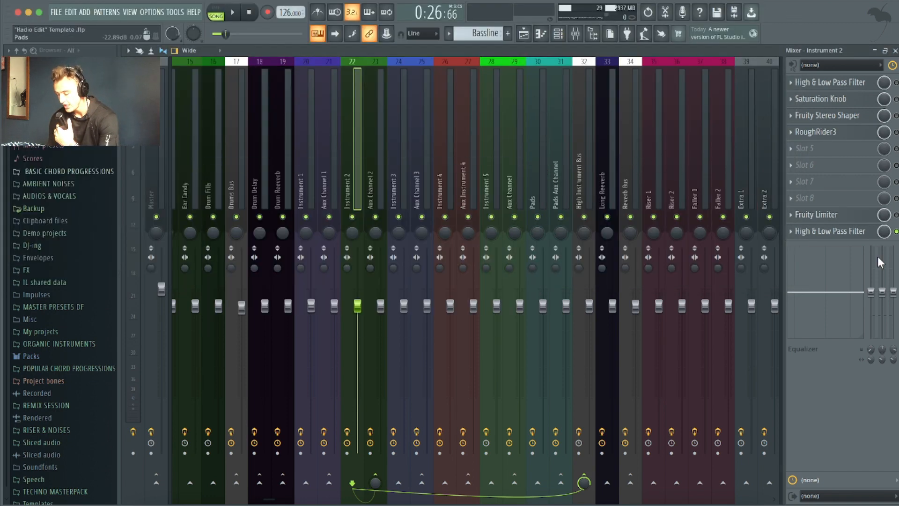
click(823, 231)
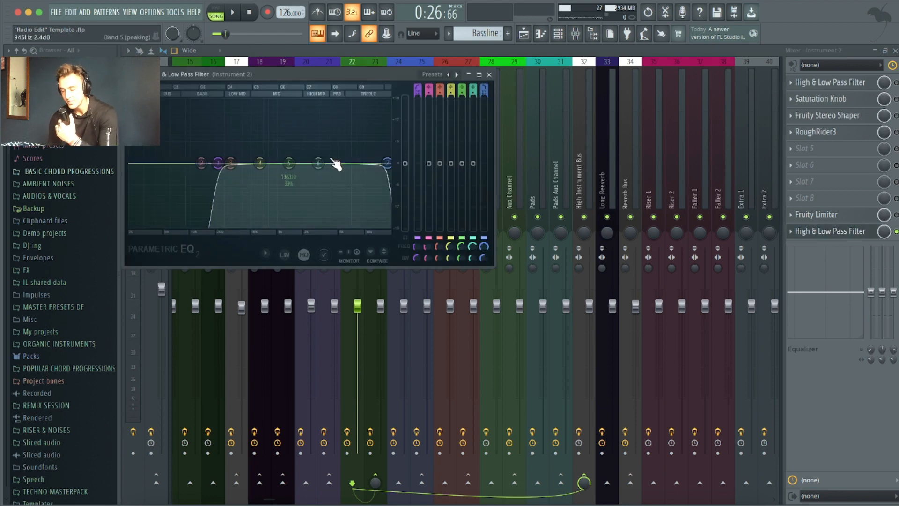
click(488, 76)
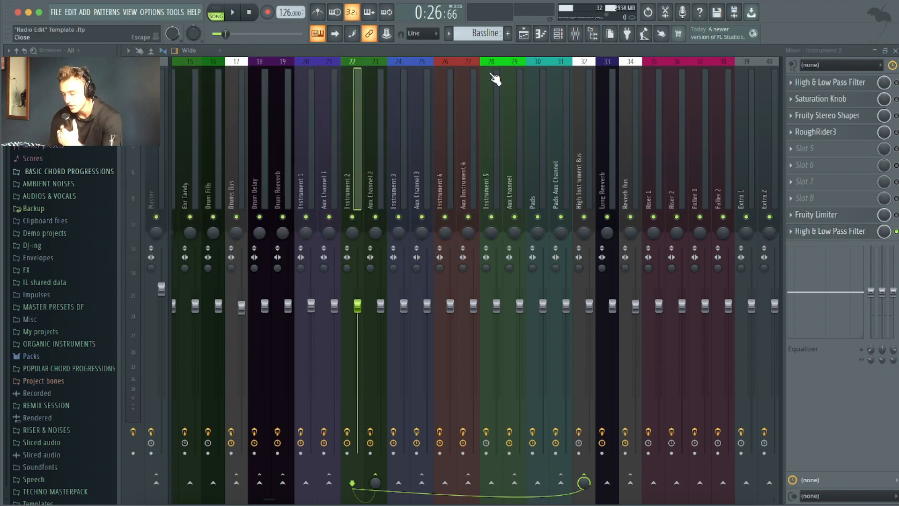
- Review the effect chains on the Instrument 3 and Instrument 4 tracks
click(402, 149)
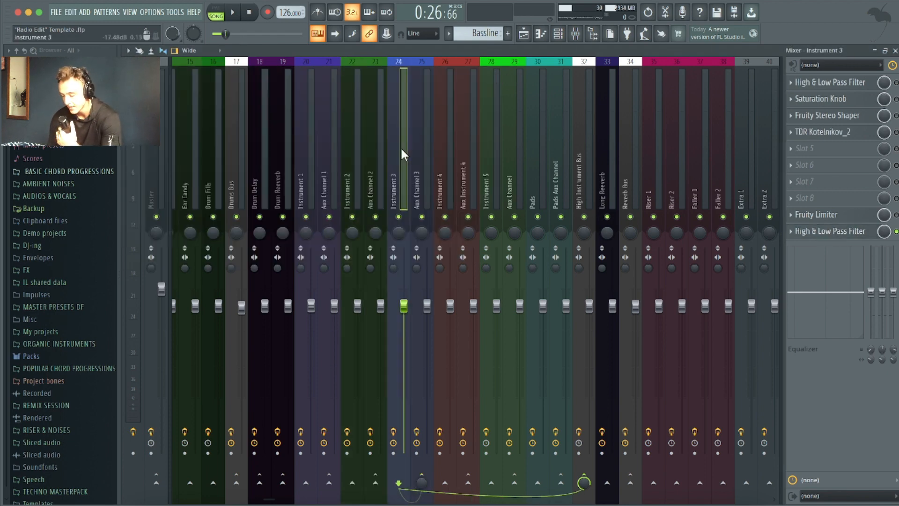
click(441, 149)
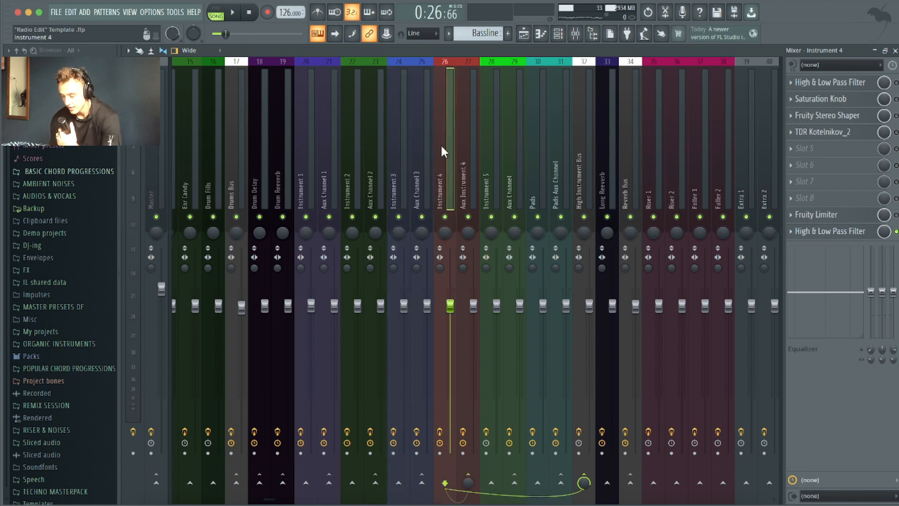
key(Right)
key(Right)
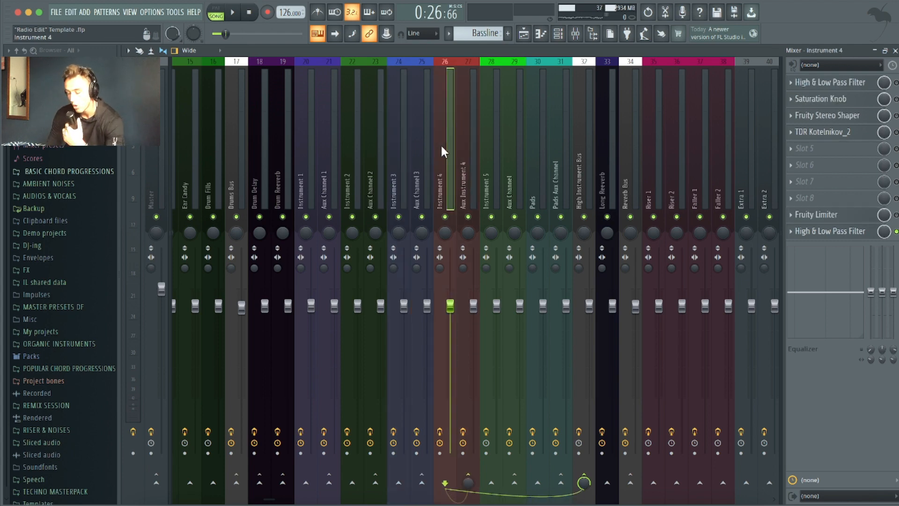
key(Left)
- Open TDR Nova on the High Instrument Bus and set its high-pass frequency to 114 Hz
scroll(470, 175, down, 5)
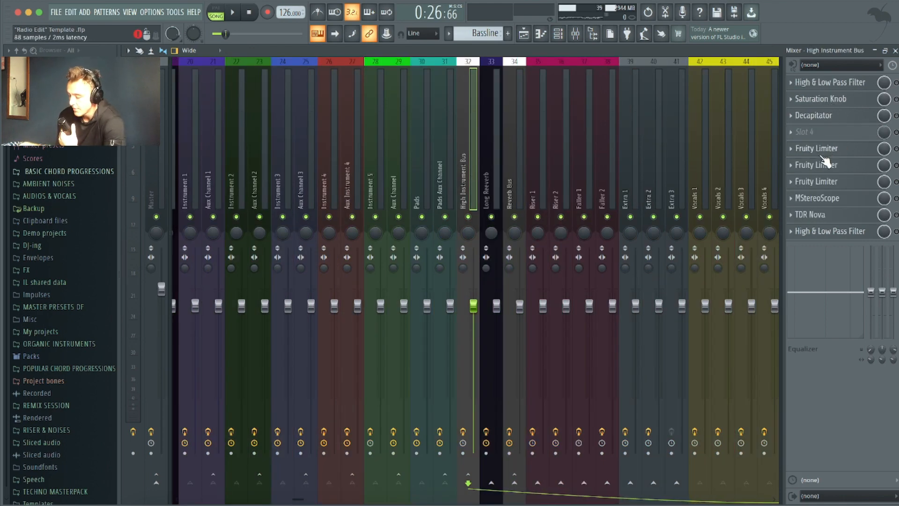
click(816, 215)
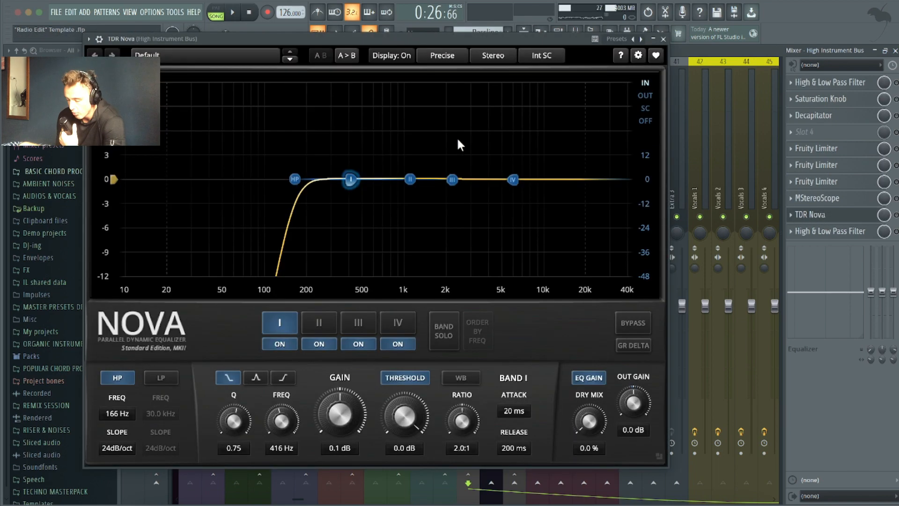
drag(291, 180, 270, 180)
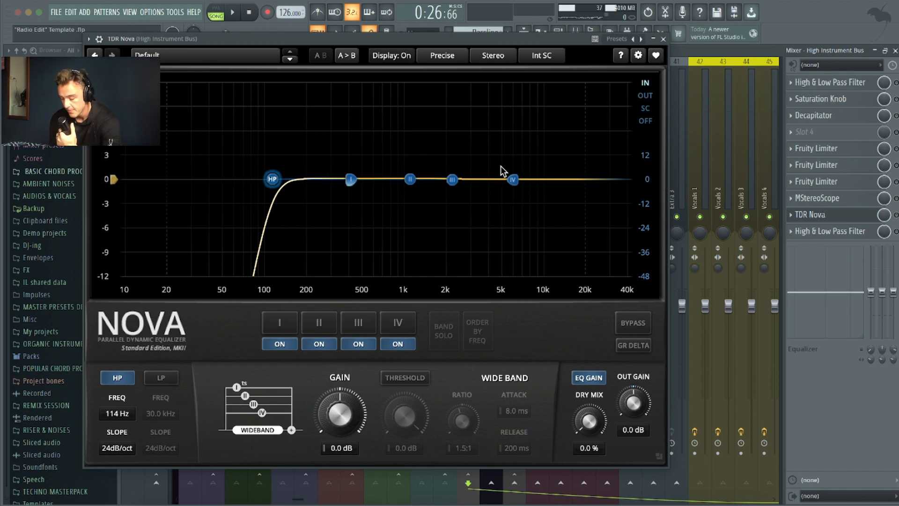
- Turn on dynamic processing for TDR Nova's band IV and set its threshold to -12.9 dB
drag(513, 181, 513, 182)
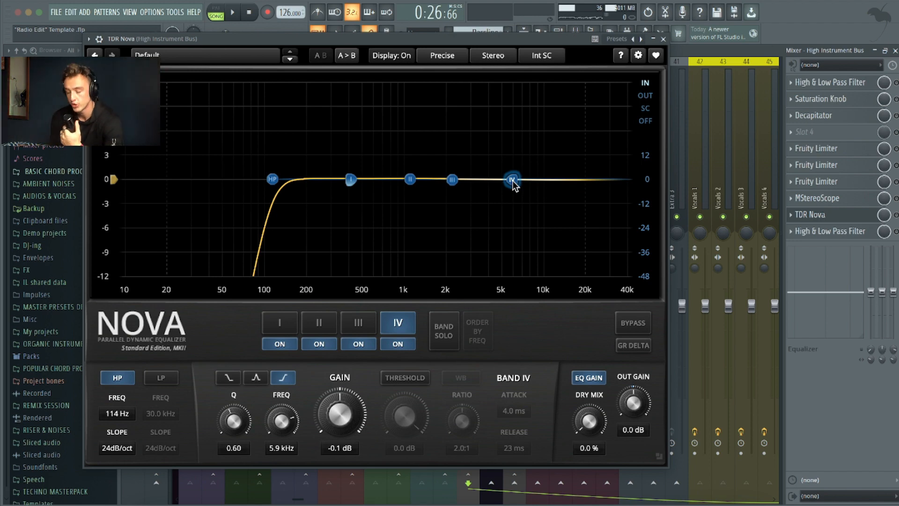
click(406, 378)
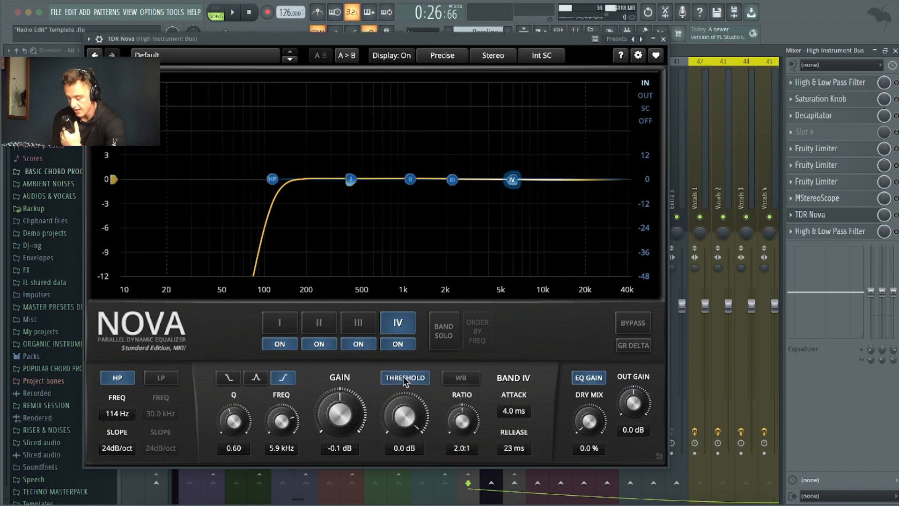
drag(405, 416, 405, 437)
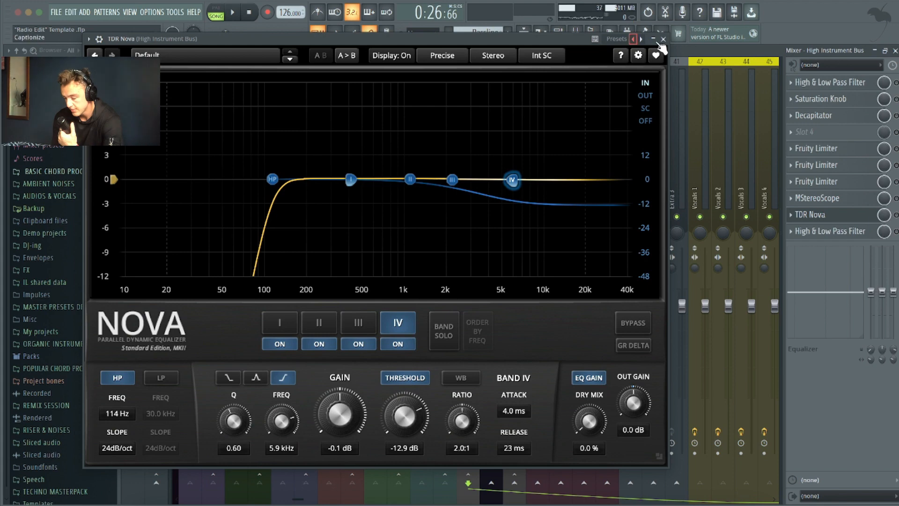
click(663, 39)
- Inspect the High & Low Pass Filter at the end of the High Instrument Bus effect chain
scroll(540, 93, right, 4)
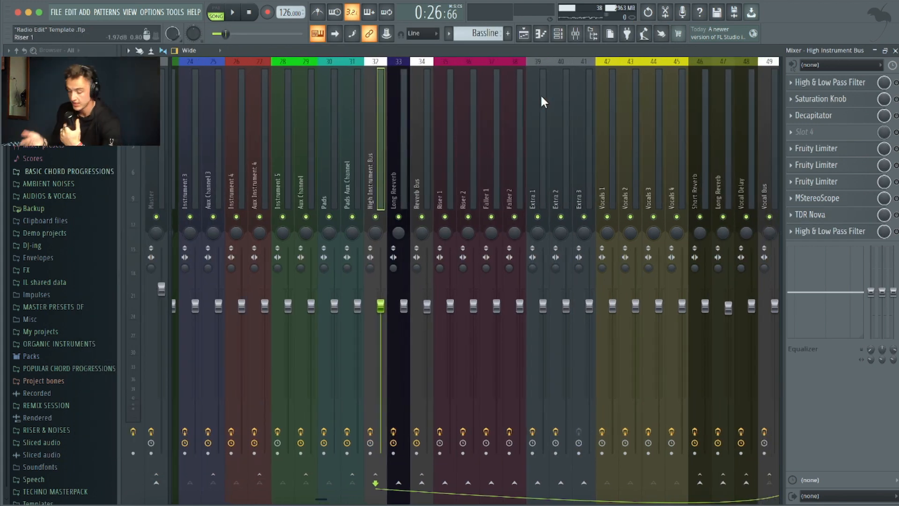
click(824, 233)
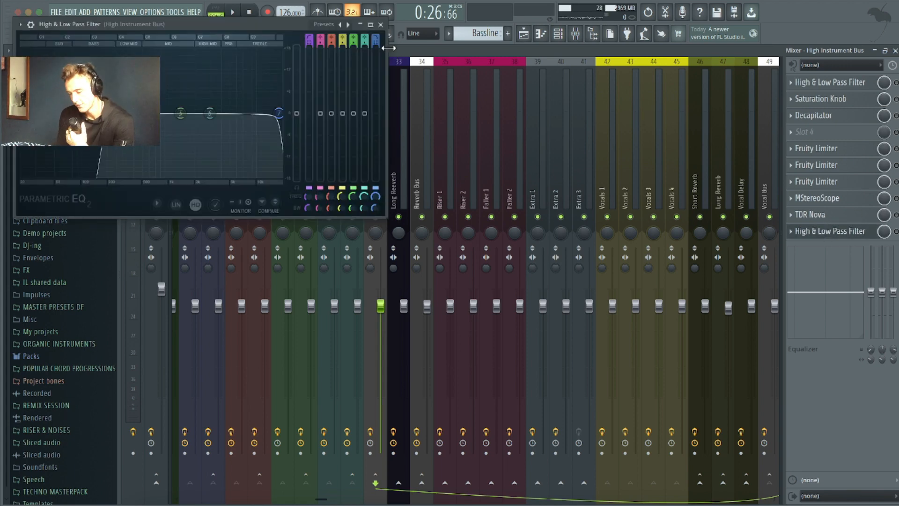
click(383, 24)
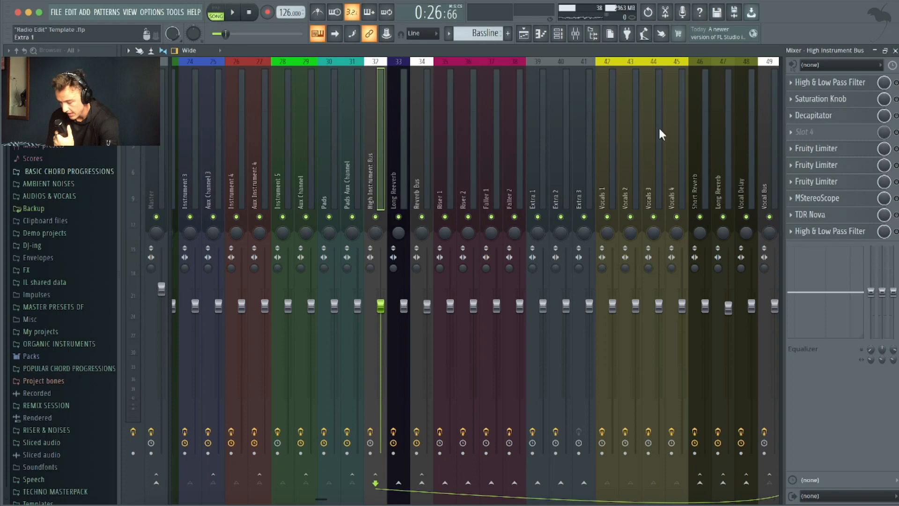
- Inspect the Fruity Limiter compressors on the High Instrument Bus and view the Kick track's routing
click(838, 150)
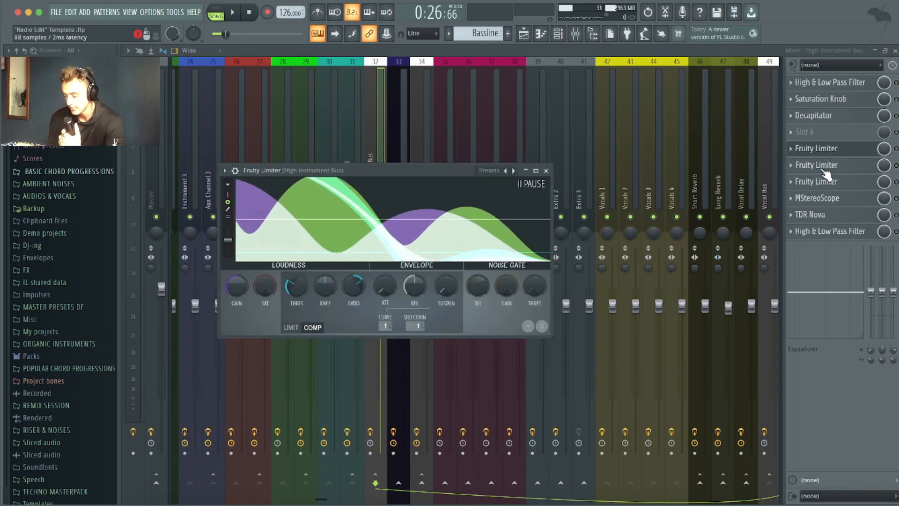
click(826, 167)
click(496, 123)
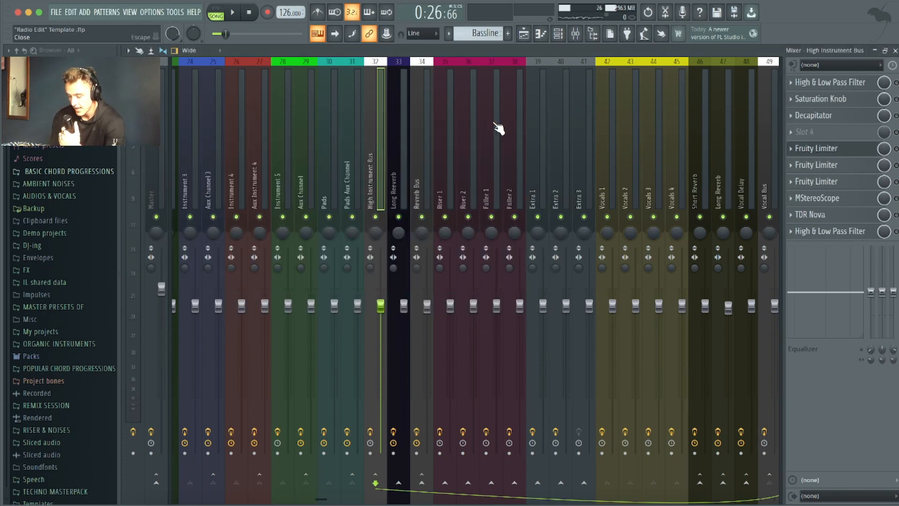
scroll(499, 130, left, 8)
click(280, 141)
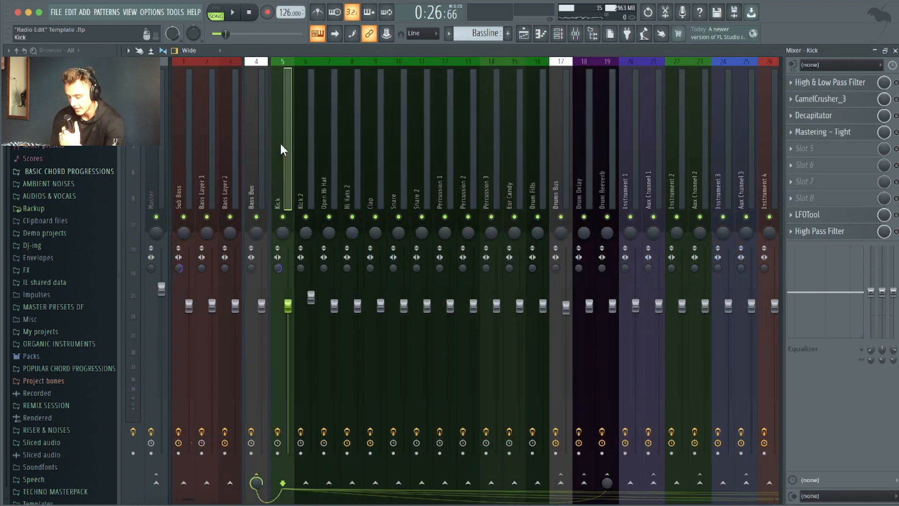
- Inspect the sidechain input of the Fruity Limiter on the High Instrument Bus
scroll(279, 141, right, 8)
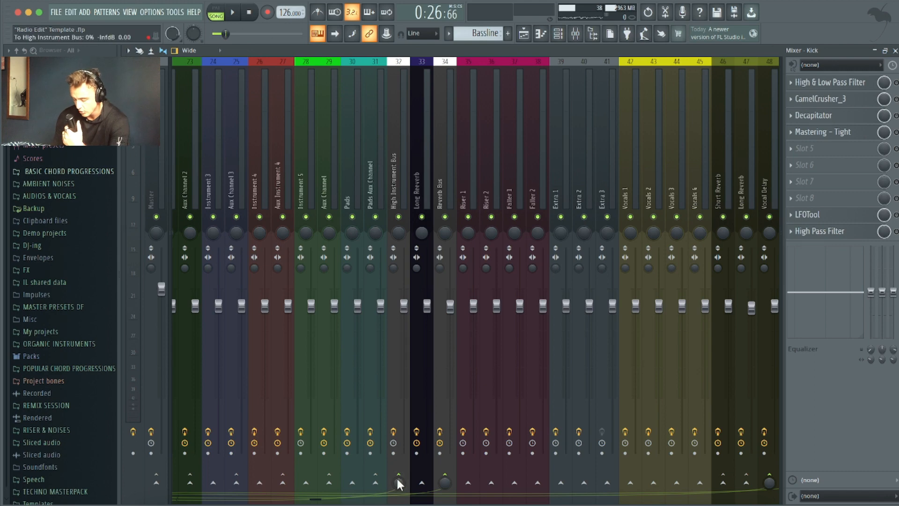
click(396, 145)
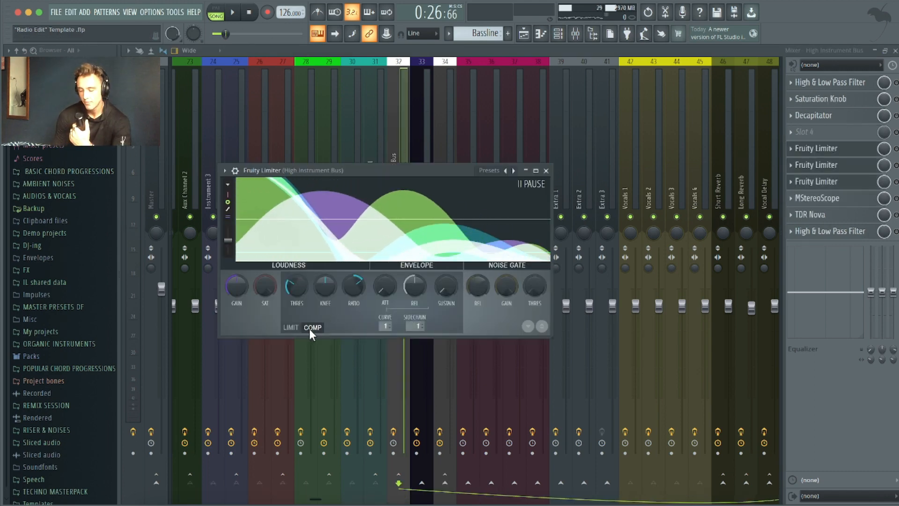
click(414, 327)
click(430, 348)
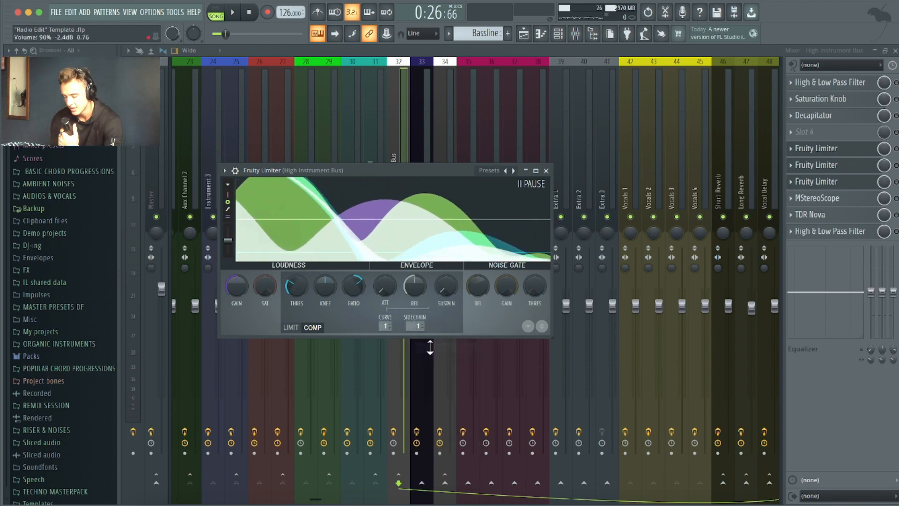
click(546, 170)
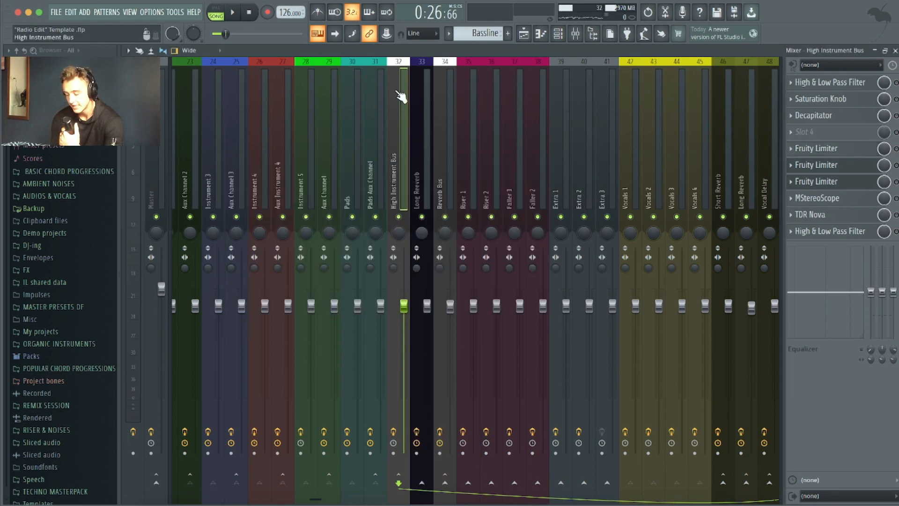
- Review the effect chains and routing of the instrument Long Reverb, the Reverb Bus and the vocal Long and Short Reverb tracks
scroll(394, 88, up, 6)
scroll(280, 161, down, 4)
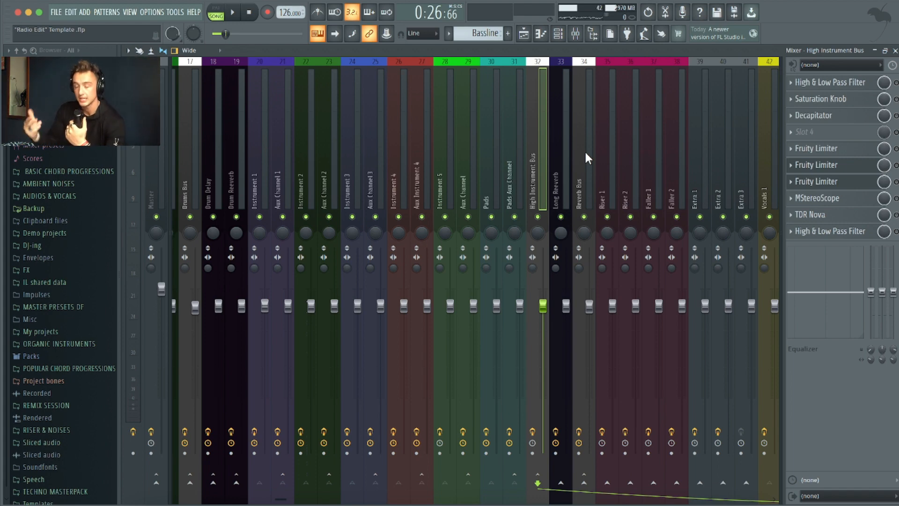
scroll(585, 155, down, 2)
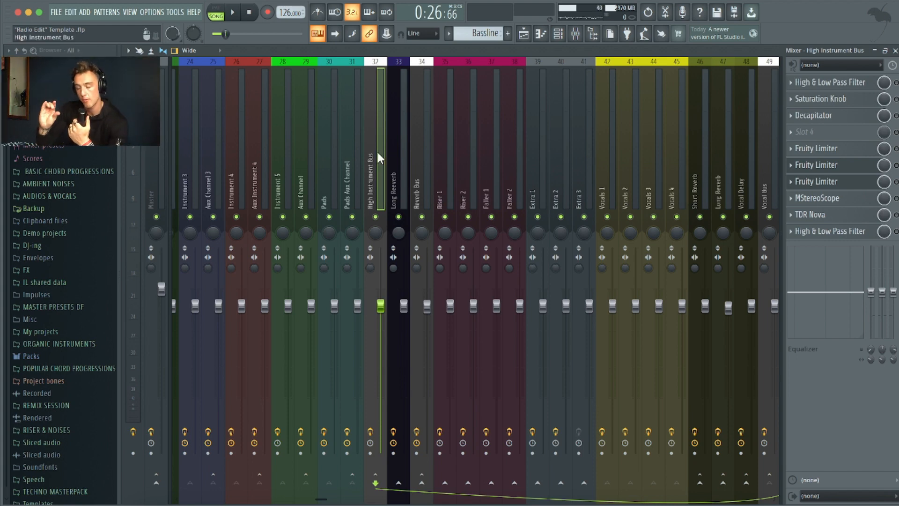
click(396, 175)
click(417, 171)
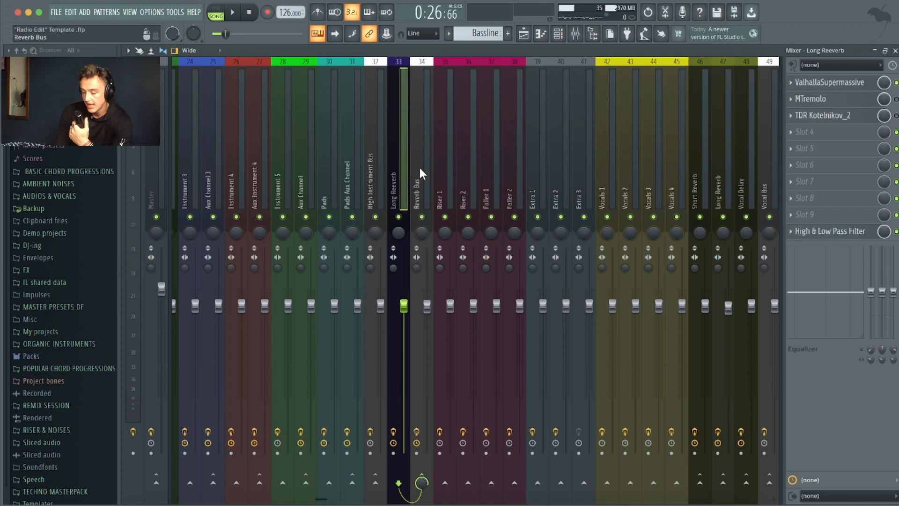
scroll(422, 169, down, 2)
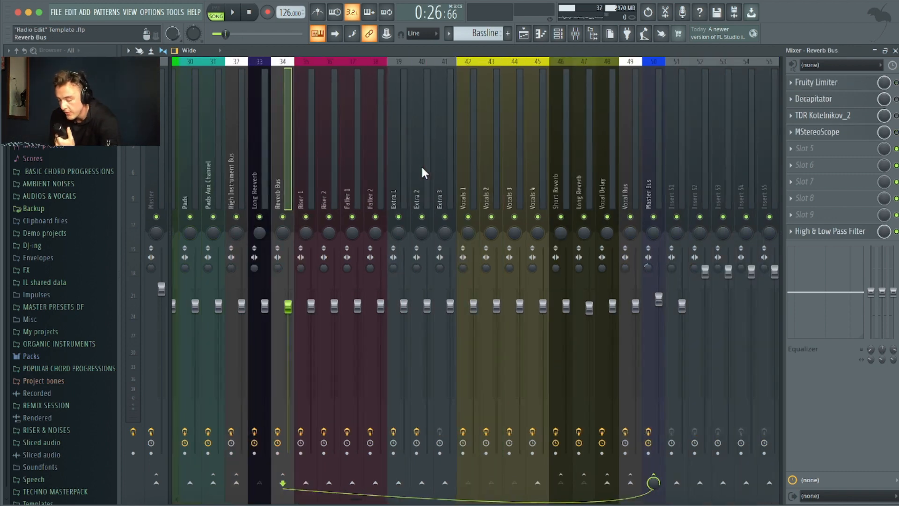
click(575, 159)
click(560, 164)
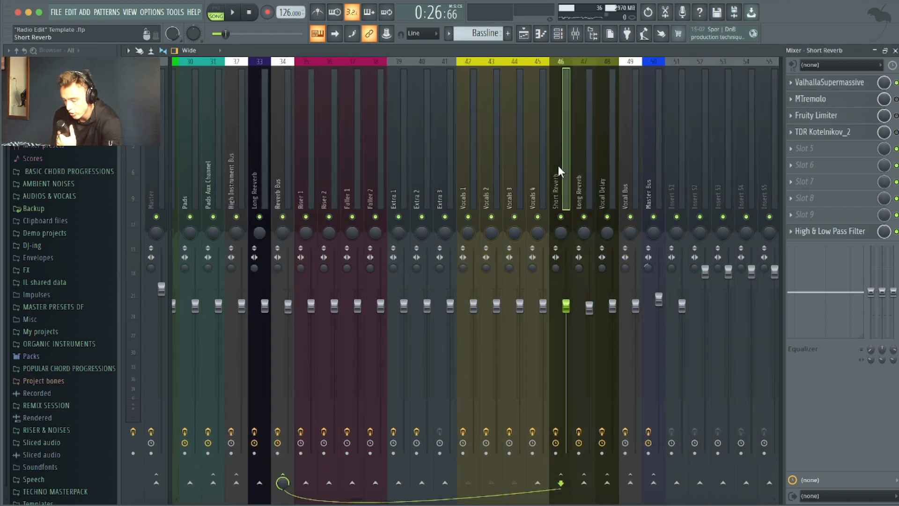
scroll(558, 165, up, 2)
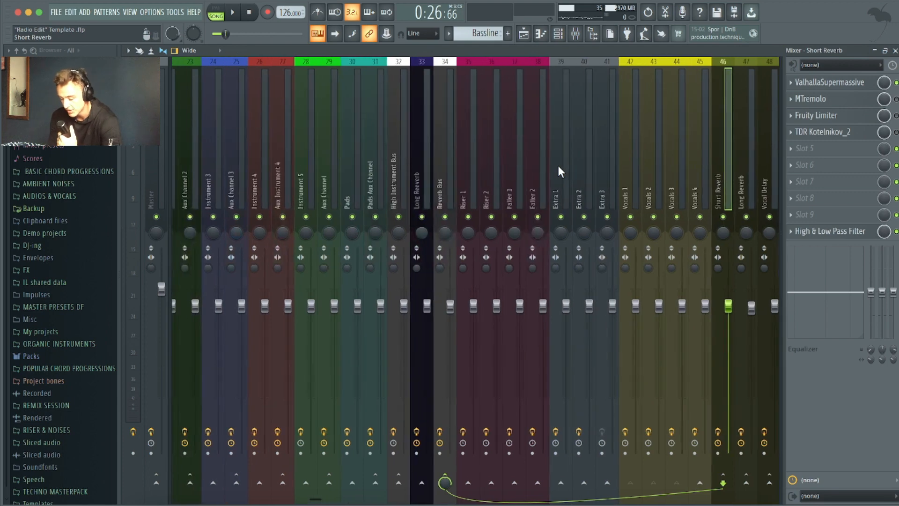
- Inspect the sidechain input options of the Fruity Limiter on the Reverb Bus
click(441, 174)
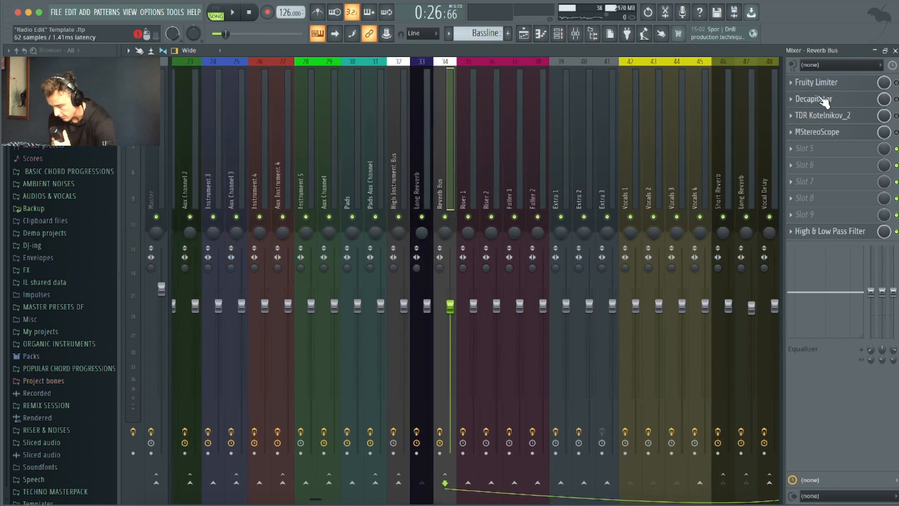
click(815, 84)
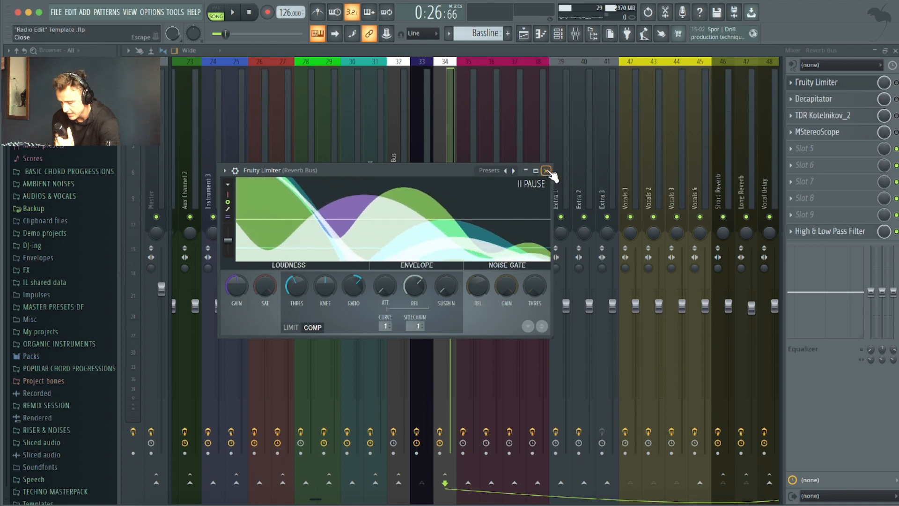
click(414, 325)
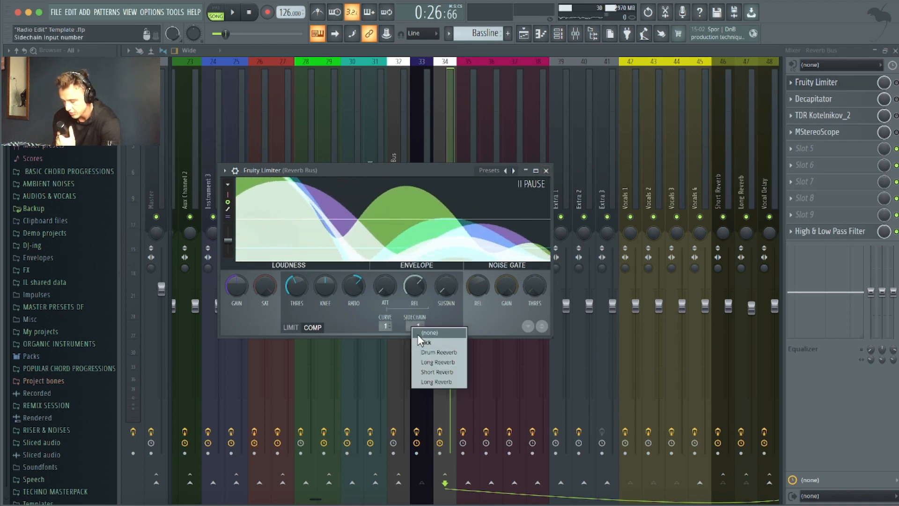
click(548, 170)
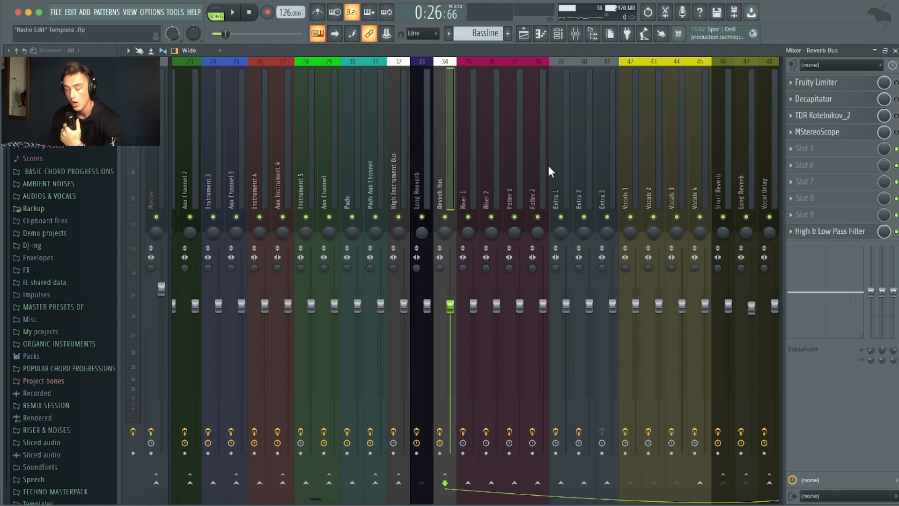
- View the Vocals 1 effect chain and inspect its Fruity parametric EQ 2
scroll(548, 165, right, 3)
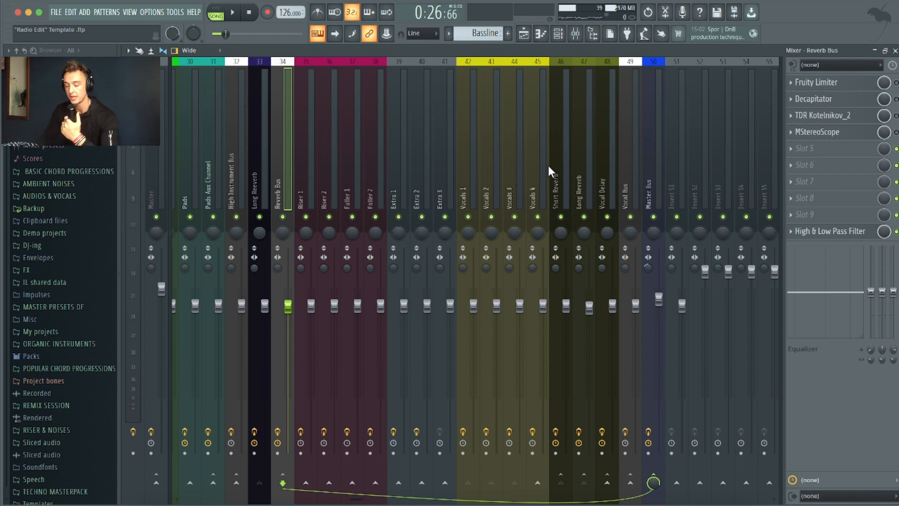
scroll(549, 165, left, 1)
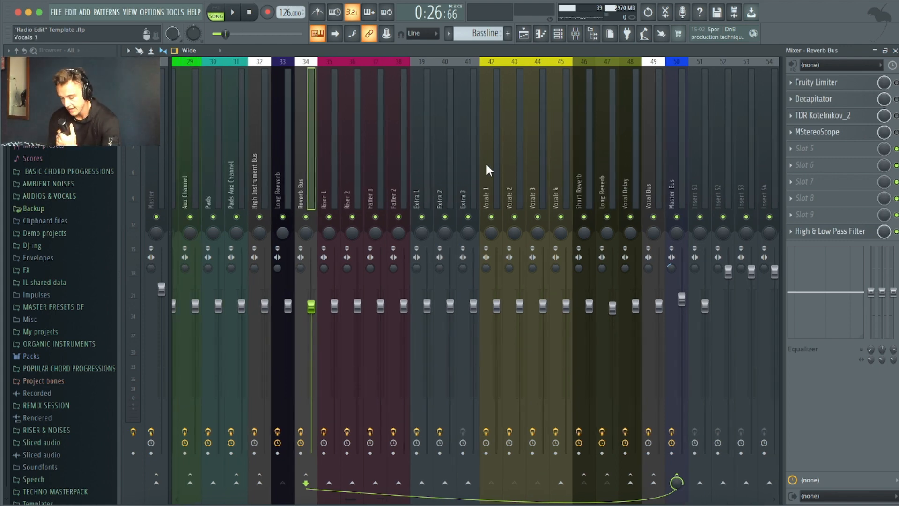
click(485, 162)
scroll(486, 167, right, 2)
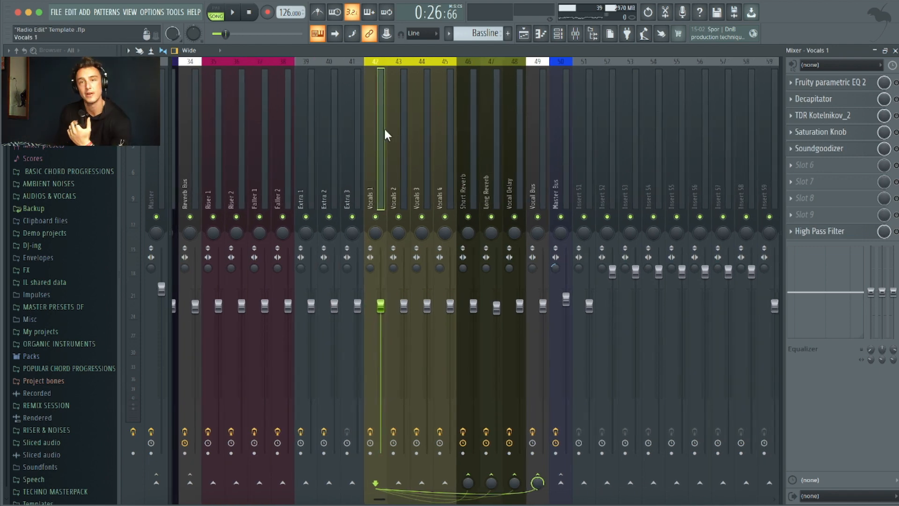
click(846, 84)
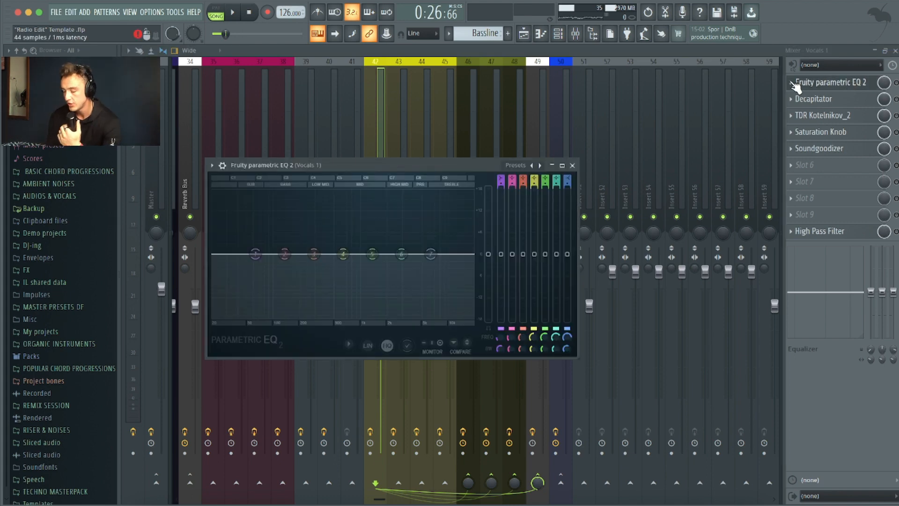
click(573, 165)
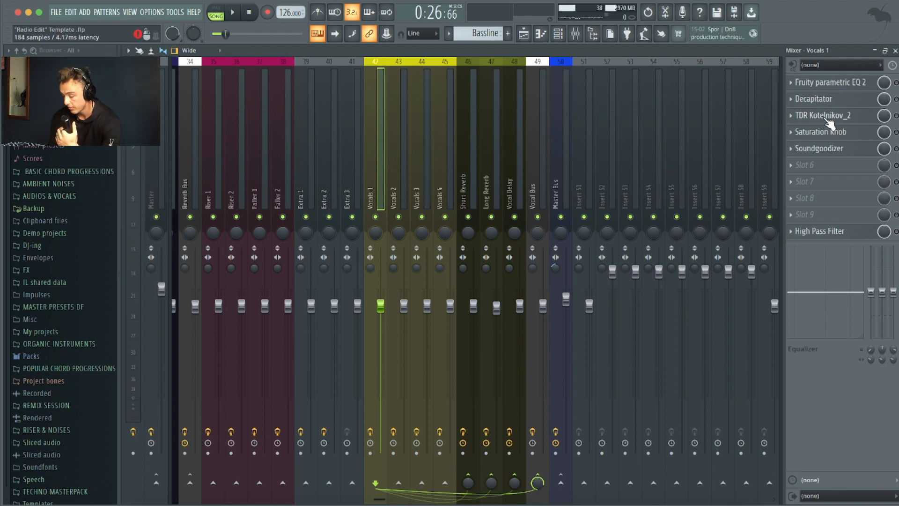
- Inspect the Soundgoodizer and the High Pass Filter on Vocals 1
click(817, 149)
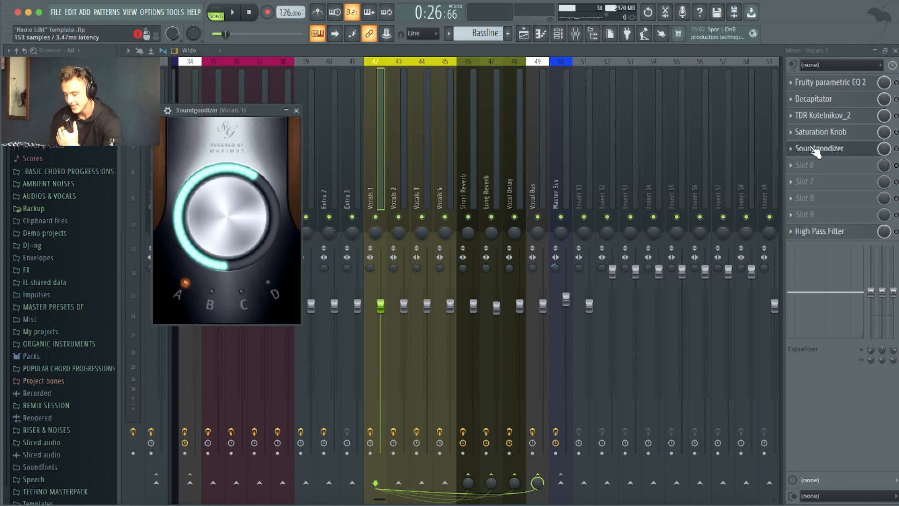
click(296, 110)
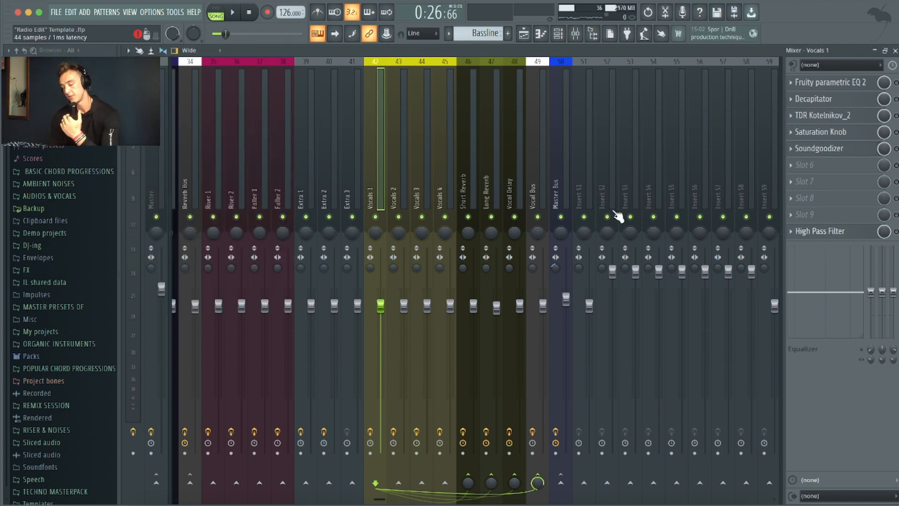
click(823, 231)
click(571, 157)
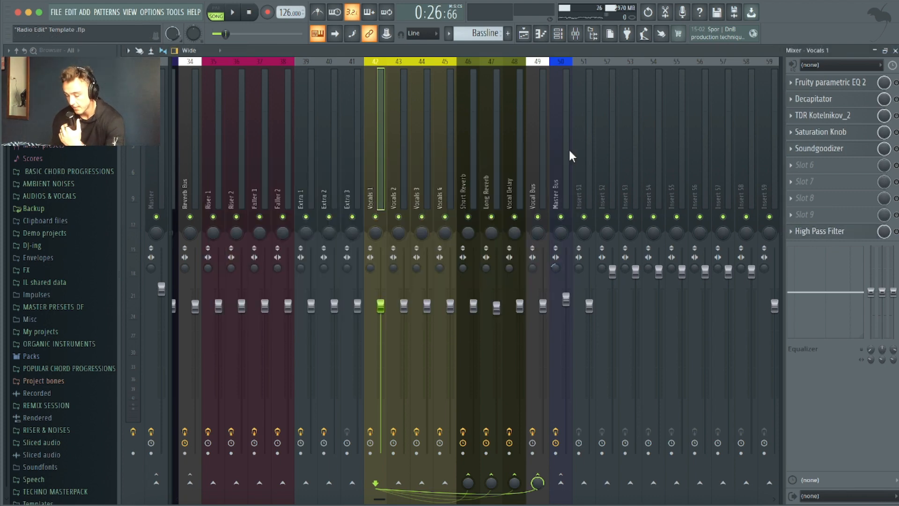
- Review the Vocals 2 to Vocals 4 tracks and set the send from Vocals 2 to Short Reverb to 42%
key(Right)
key(Right)
key(Right)
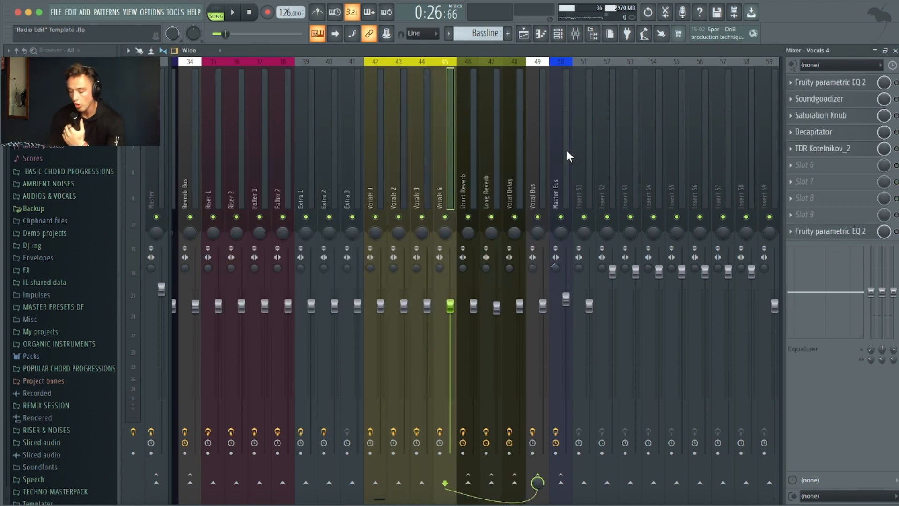
click(401, 176)
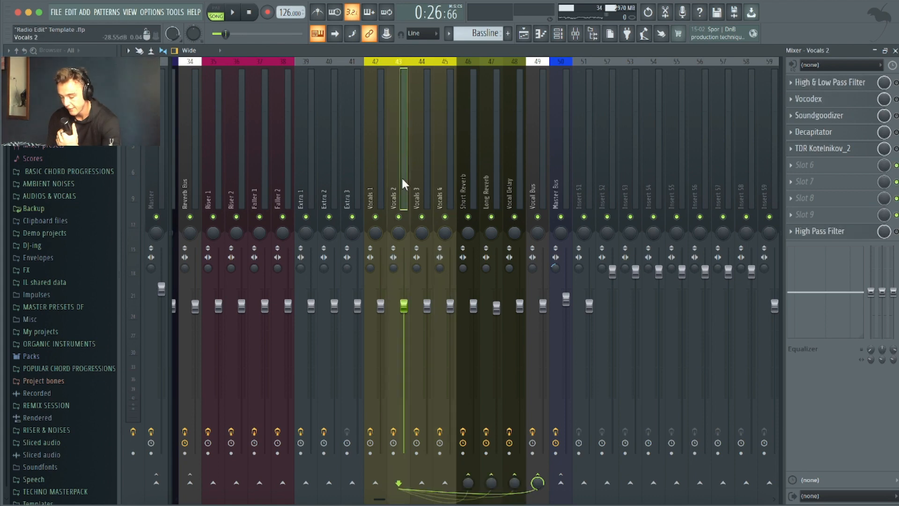
drag(461, 492, 461, 464)
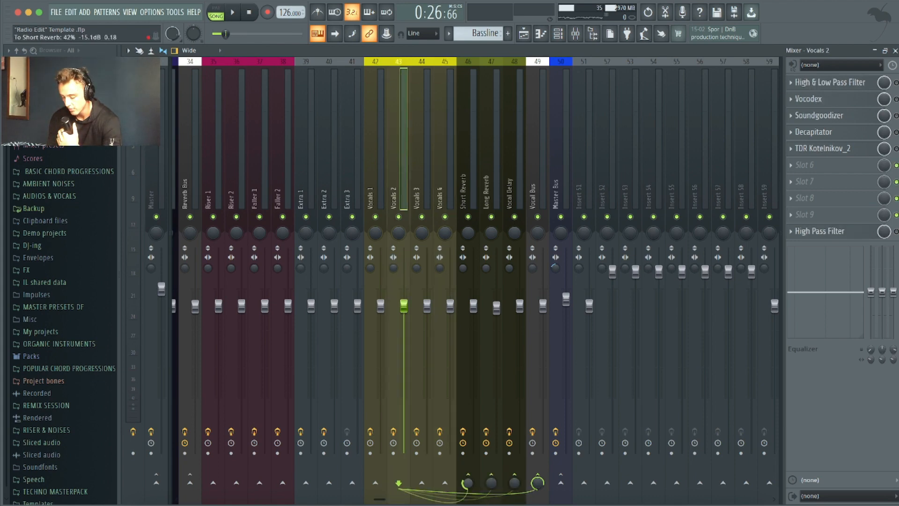
- Review the effect chains and routing of the vocal Short Reverb, Long Reverb and Vocal Bus tracks
click(462, 162)
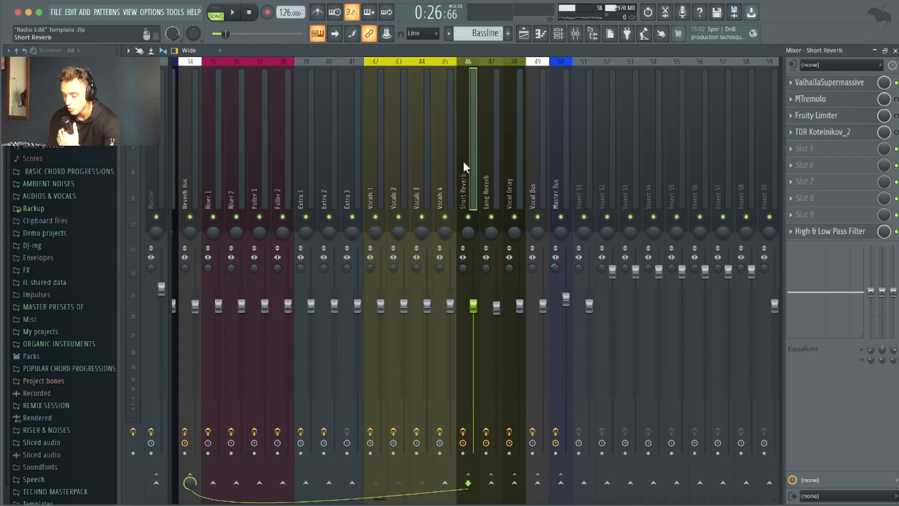
click(497, 169)
click(537, 178)
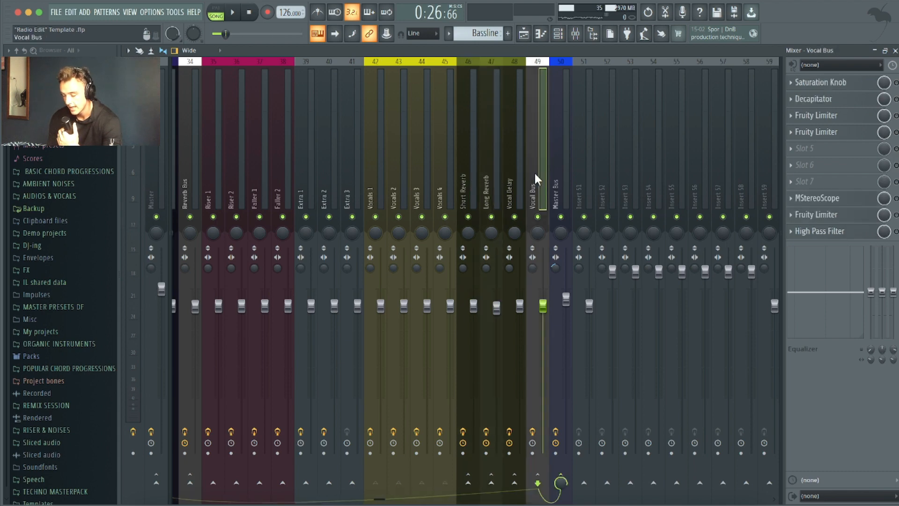
- View the Master Bus effect chain and inspect its Saturation Knob
click(557, 172)
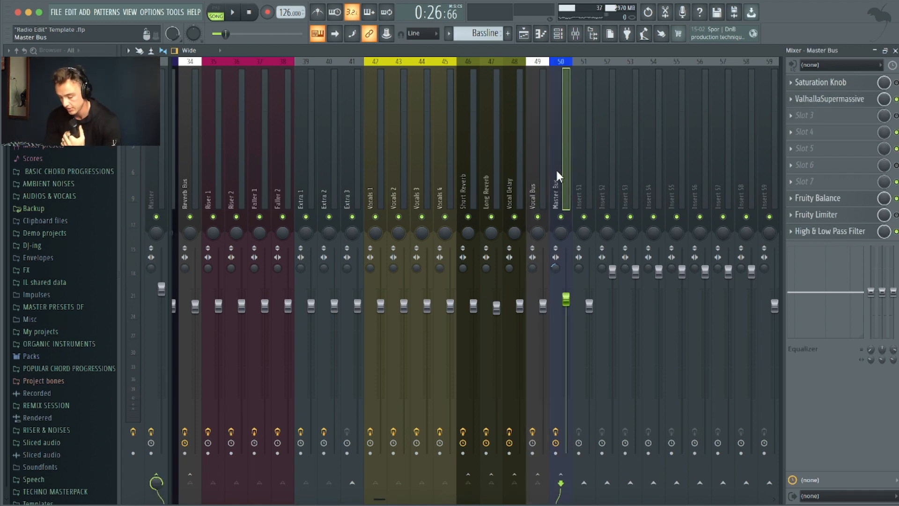
scroll(675, 127, right, 3)
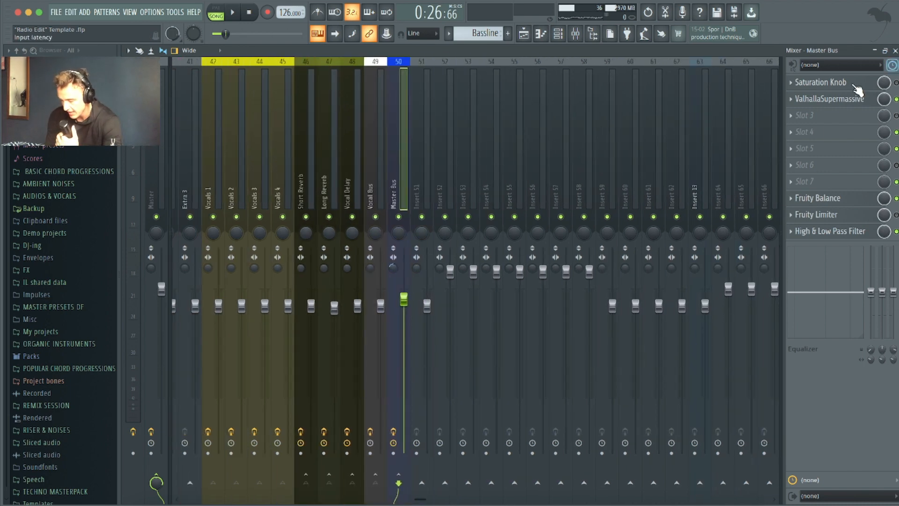
click(844, 86)
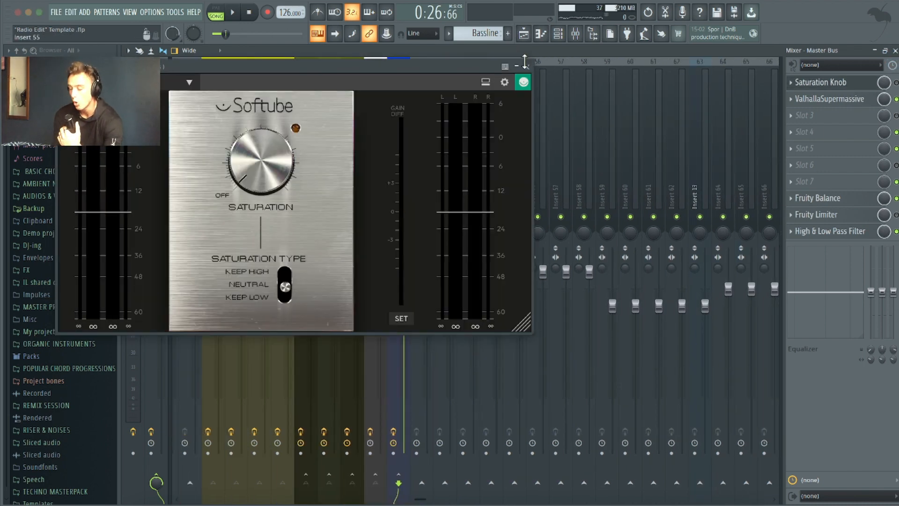
click(527, 66)
- Inspect the ValhallaSupermassive reverb and the Fruity Balance on the Master Bus
click(817, 100)
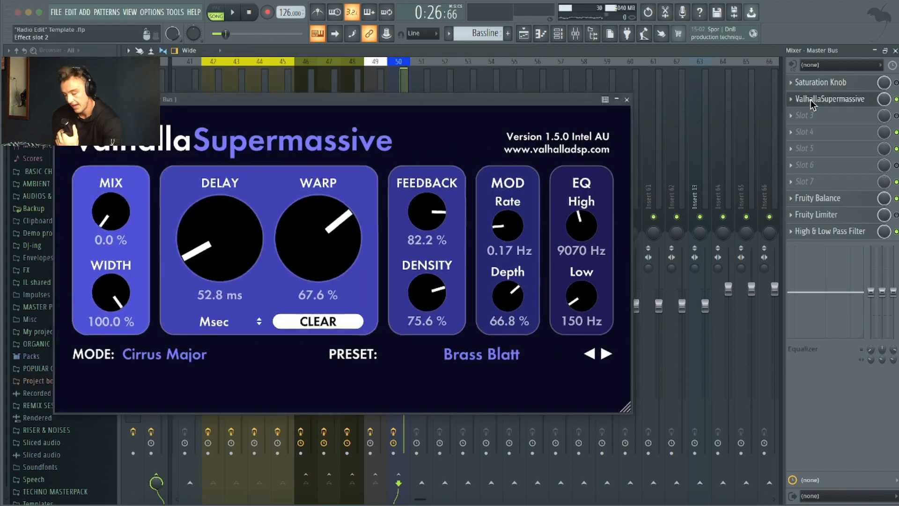
click(636, 103)
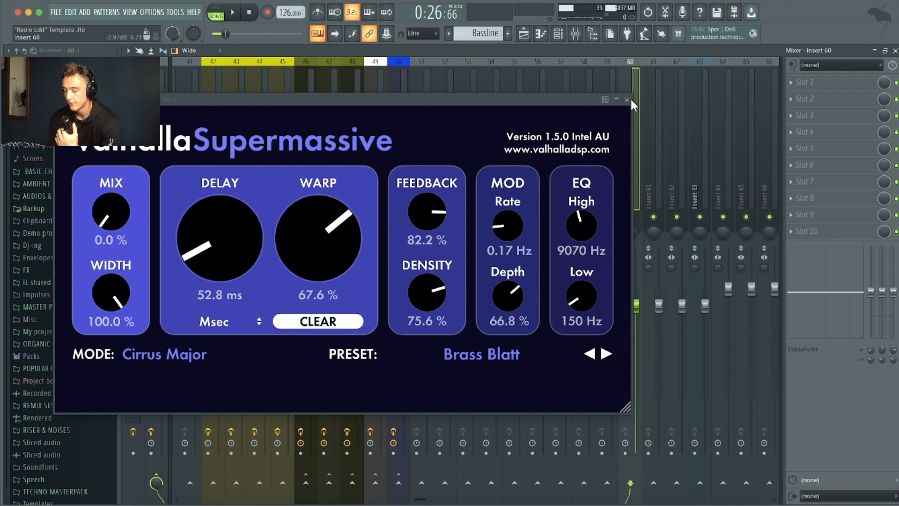
click(630, 97)
click(628, 99)
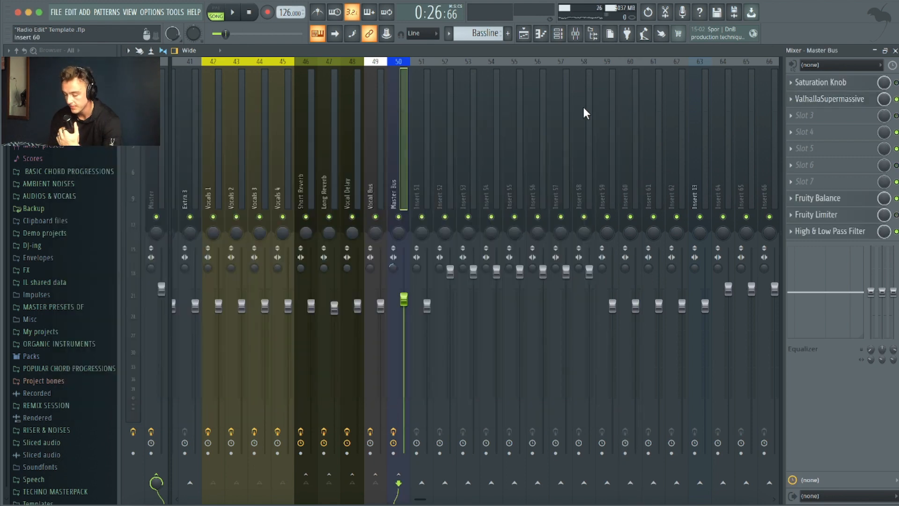
click(837, 199)
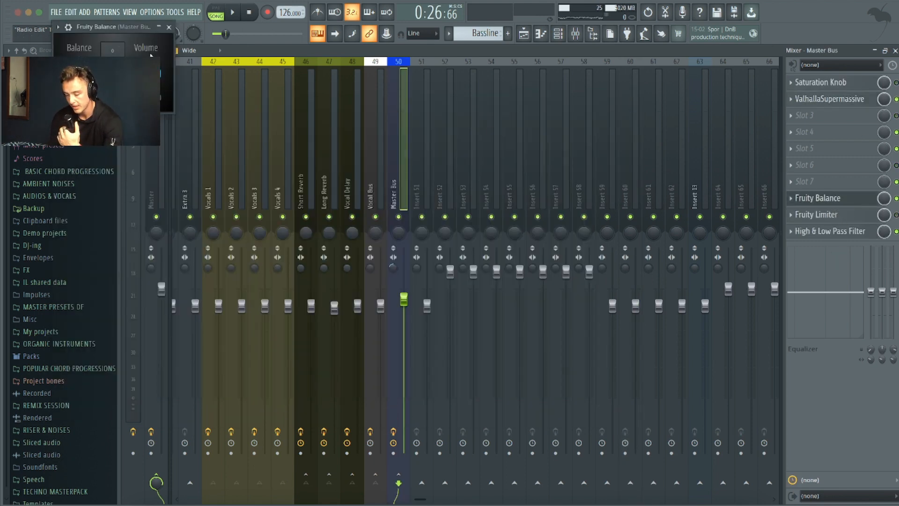
click(169, 27)
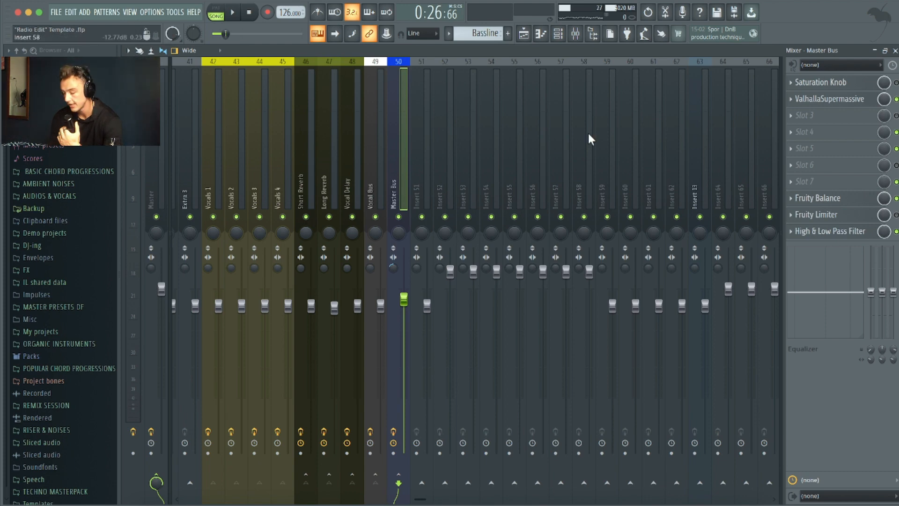
- Inspect the Fruity Limiter and the High & Low Pass Filter on the Master Bus
click(834, 213)
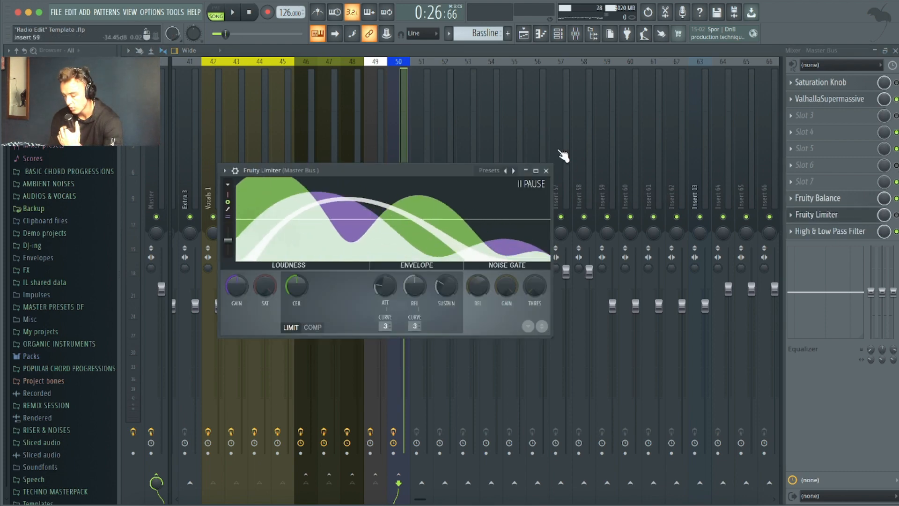
click(546, 170)
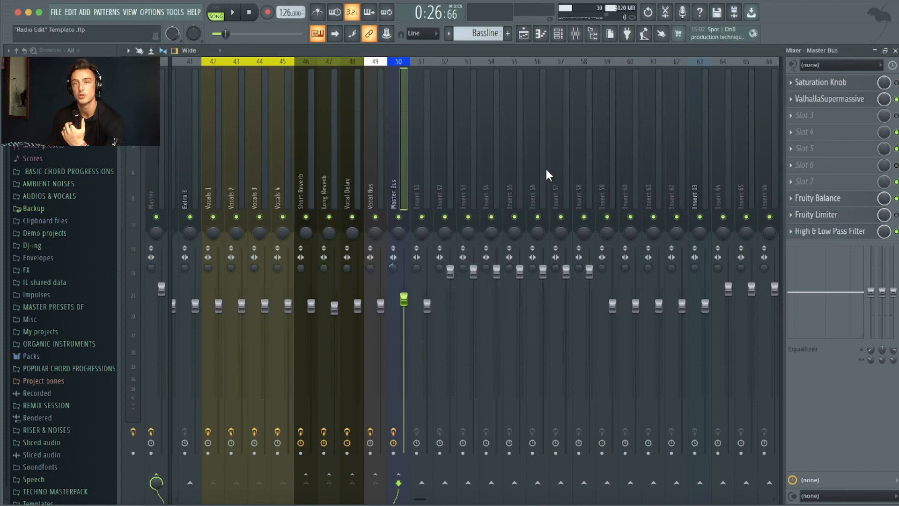
click(839, 232)
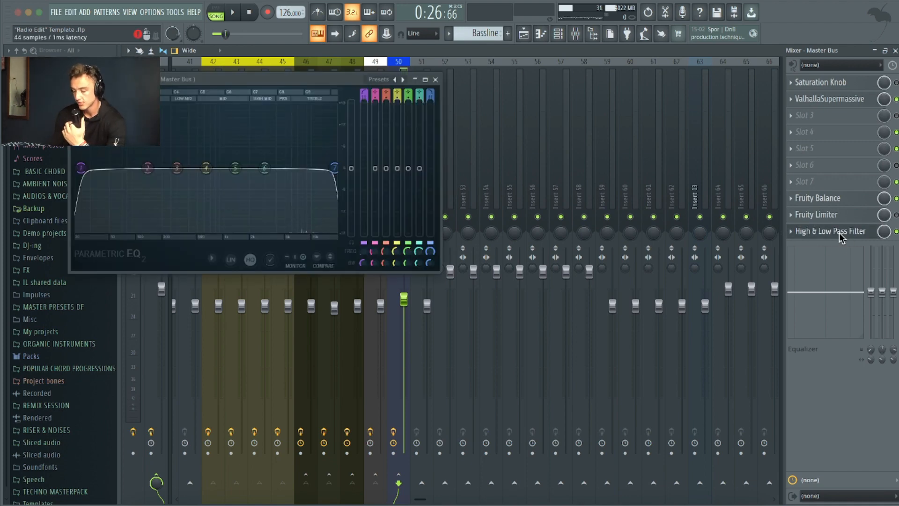
click(435, 80)
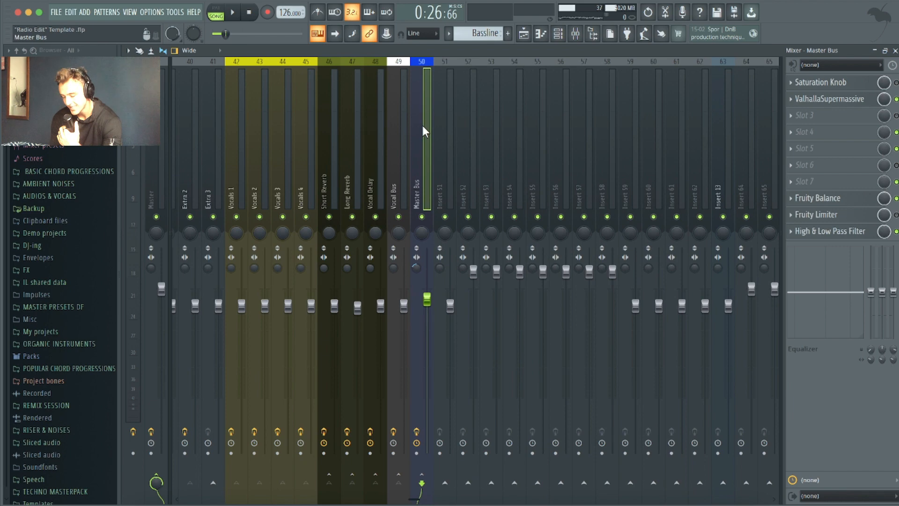
- Open the LEVELS plugin on the Master track and view its LUFS and Stereo Field meters
scroll(422, 126, up, 10)
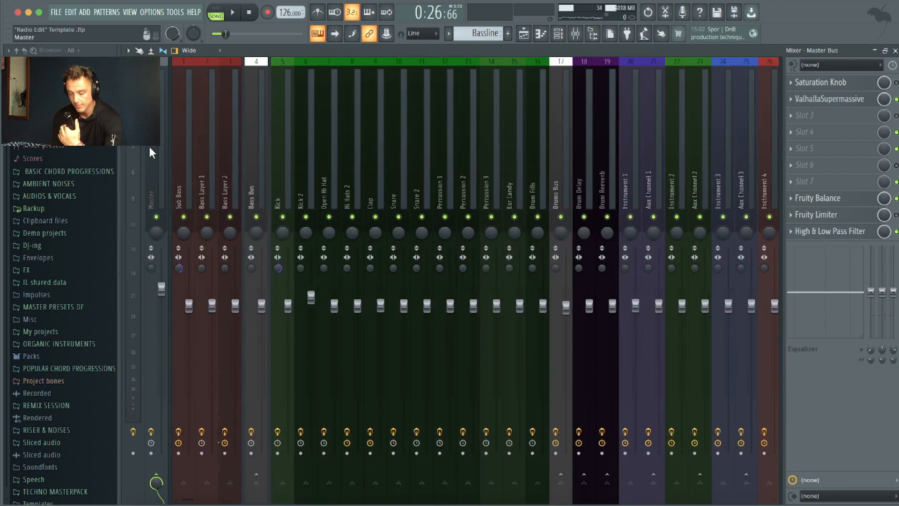
click(151, 148)
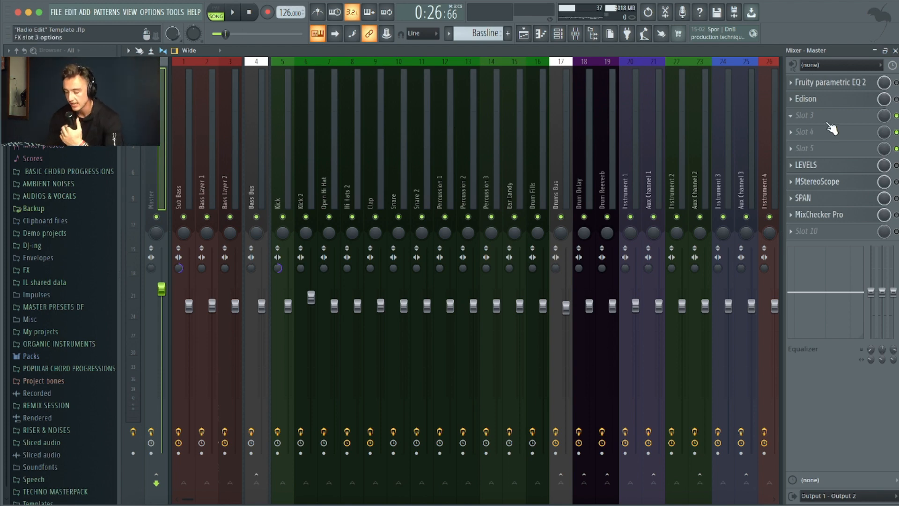
click(815, 163)
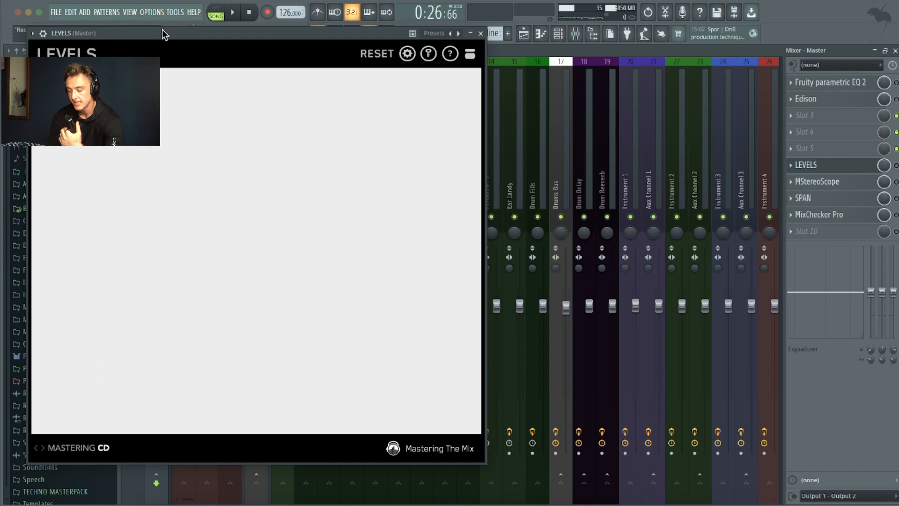
drag(162, 29, 243, 29)
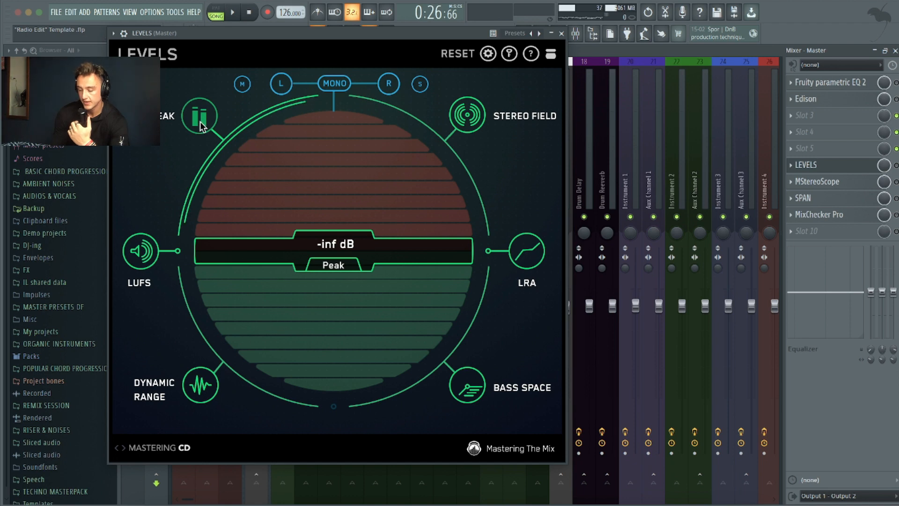
mouse_move(198, 136)
click(155, 259)
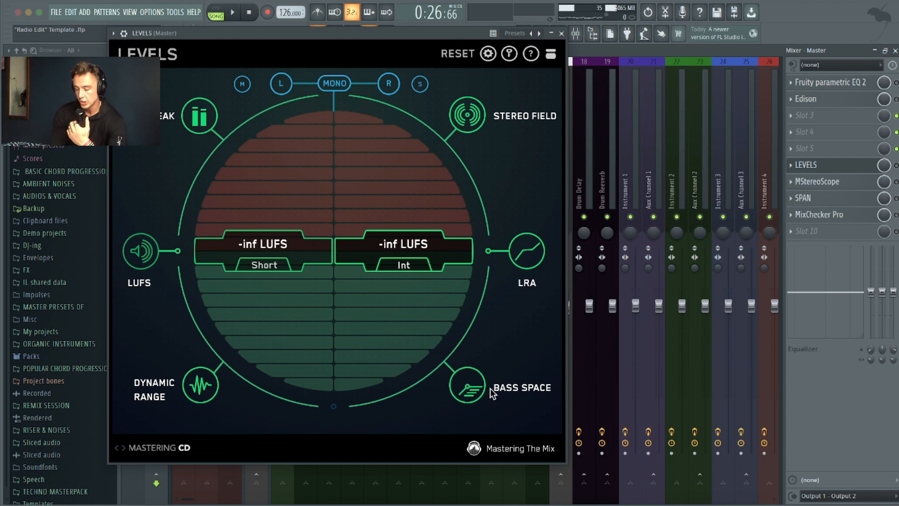
click(465, 129)
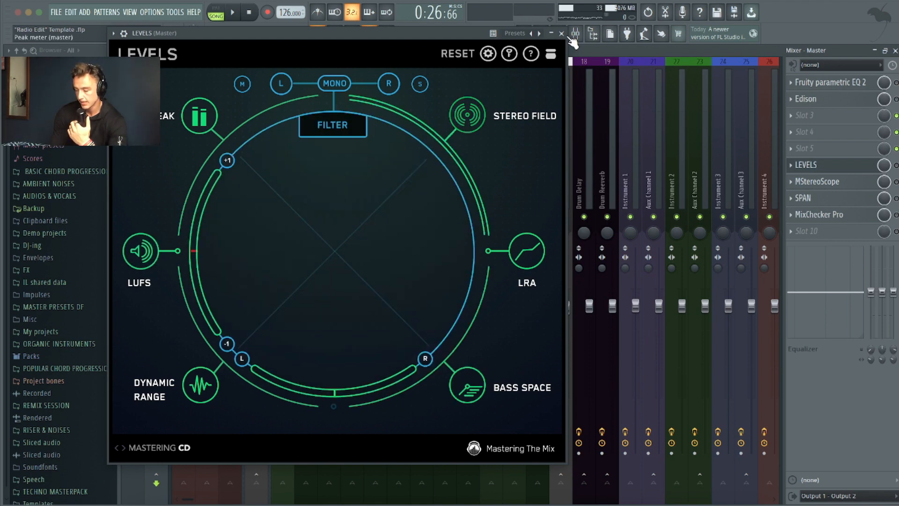
click(563, 34)
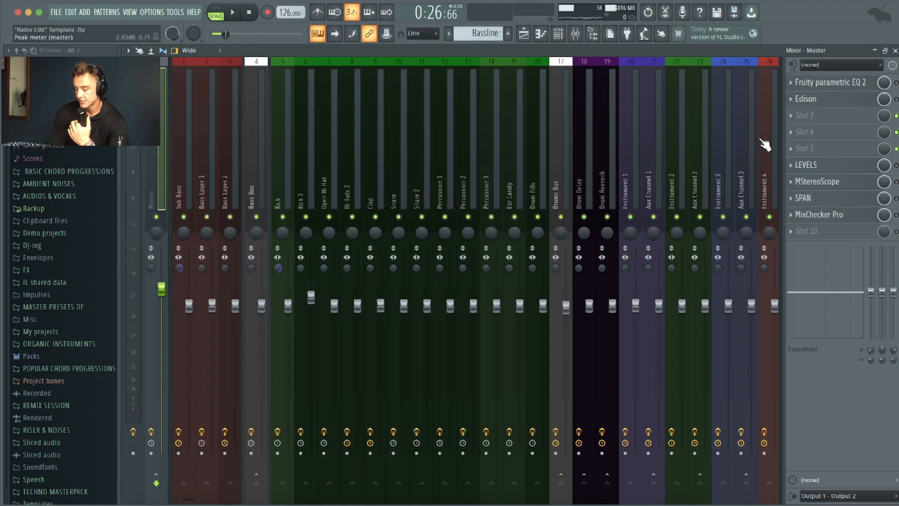
- Inspect the MStereoScope stereo analyser and the SPAN spectrum analyser on the Master track
click(814, 182)
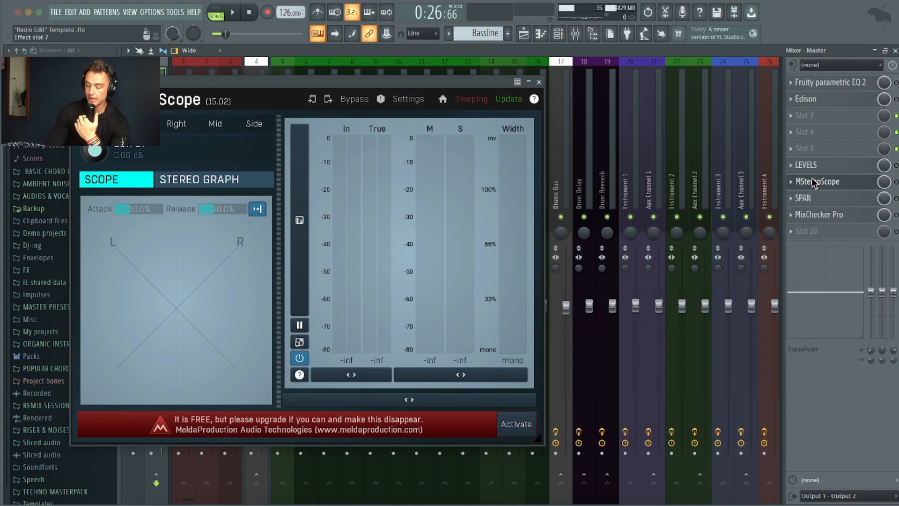
click(539, 82)
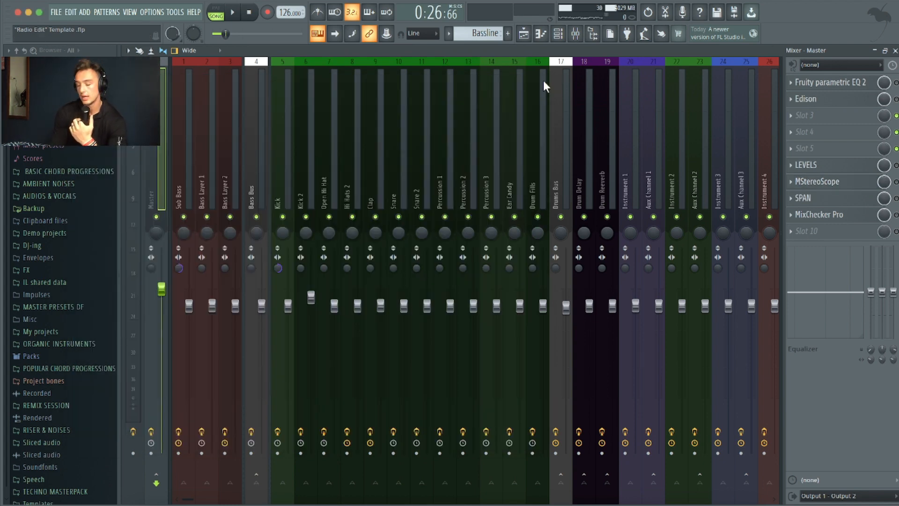
click(823, 197)
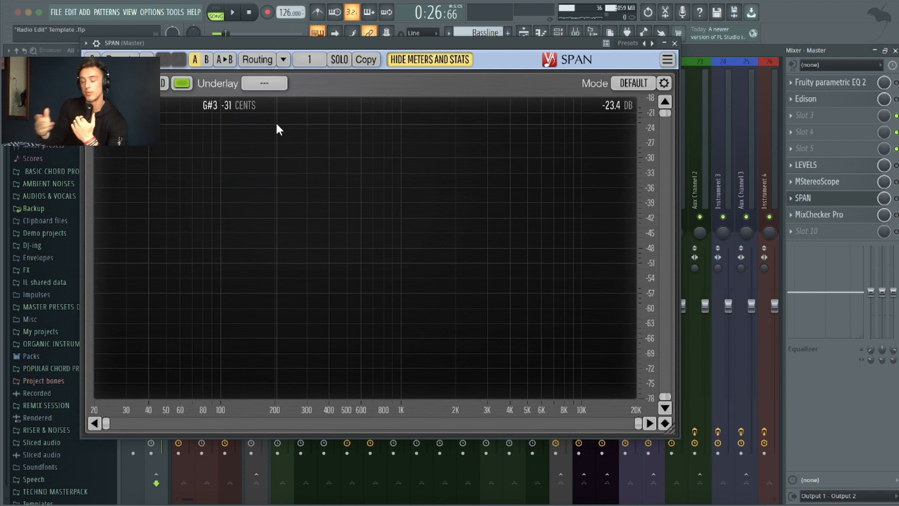
click(675, 43)
- Open MixChecker Pro on the Master track, try its Sedan Pas simulation and play the song with Club FOH selected
click(823, 215)
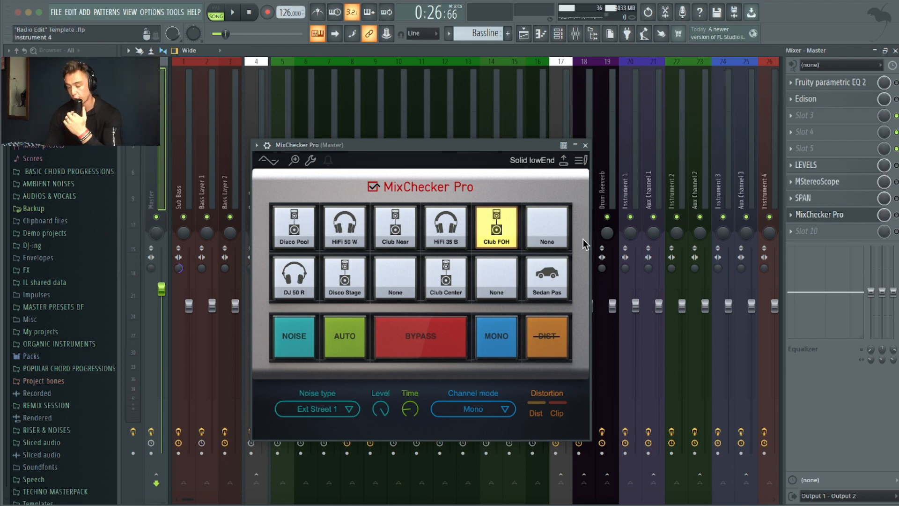
click(543, 273)
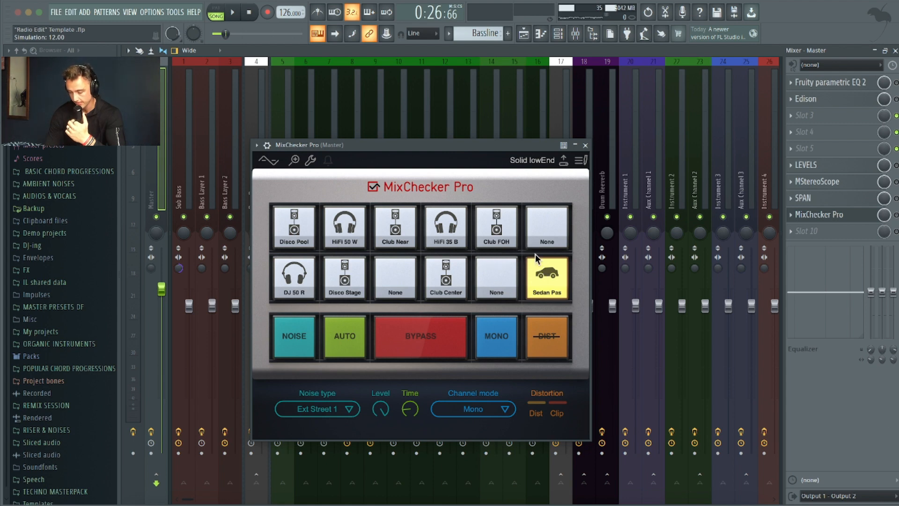
click(491, 225)
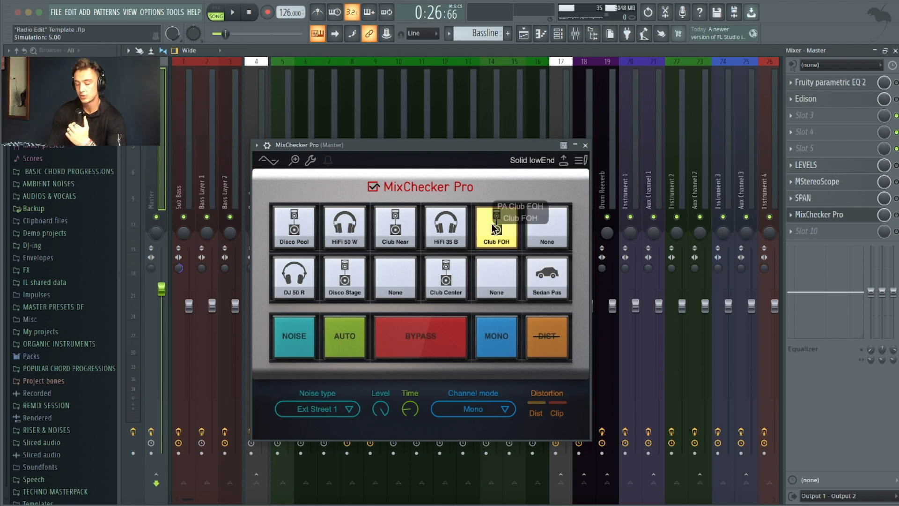
key(space)
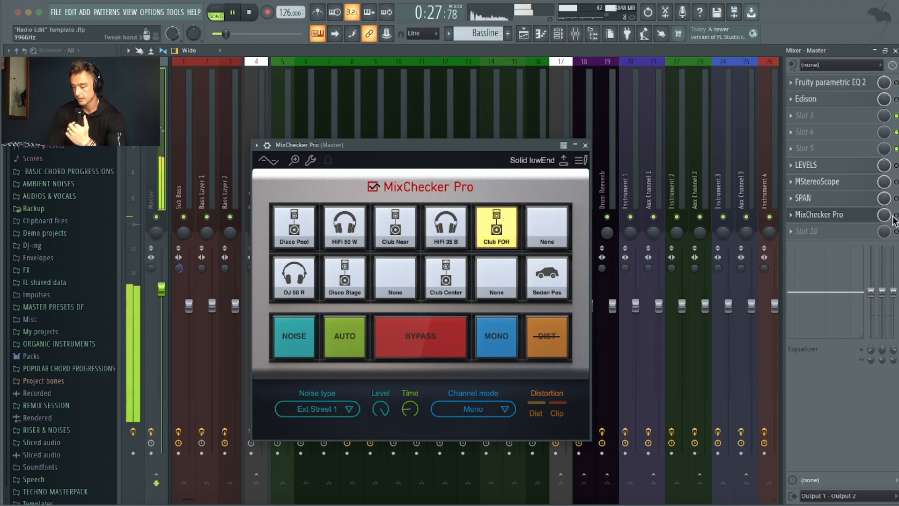
key(space)
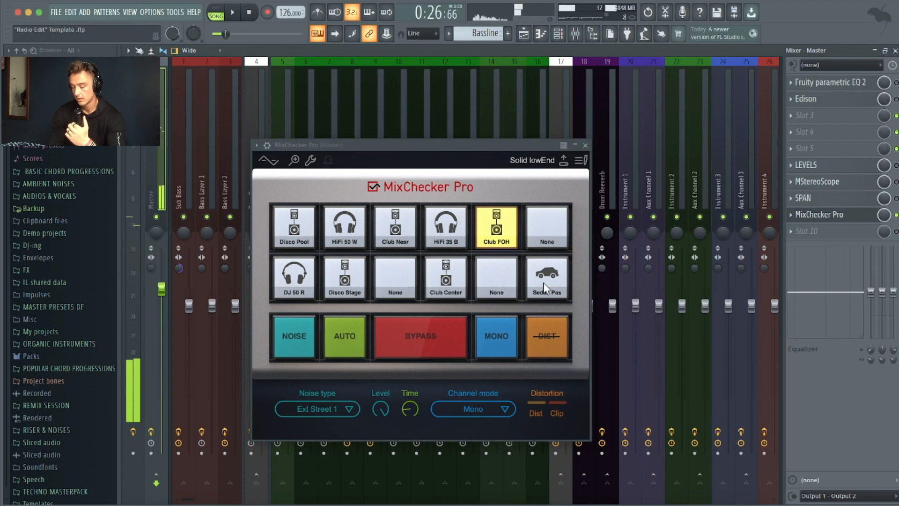
- Audition the song through the HiFi 35 B, Club Near, HiFi 50 W, Disco Pool, Disco Stage and Club Center simulations
click(440, 235)
key(space)
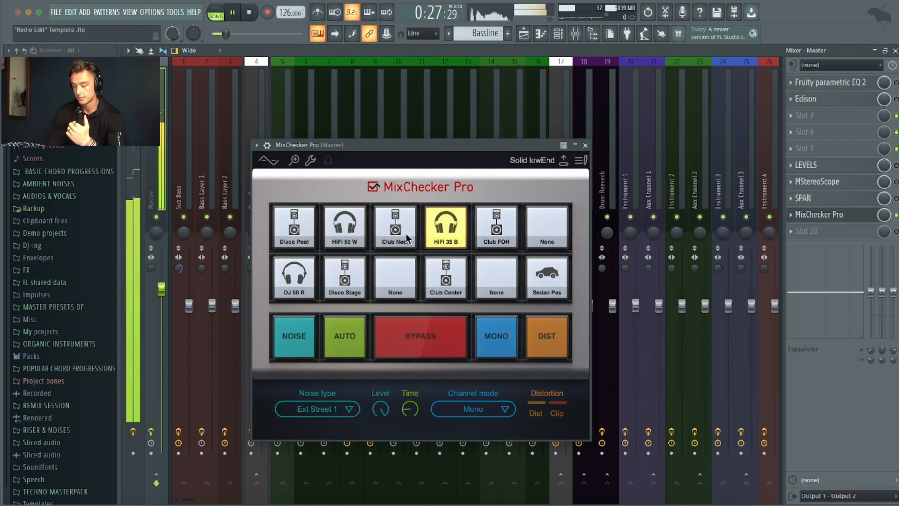
click(404, 232)
click(345, 227)
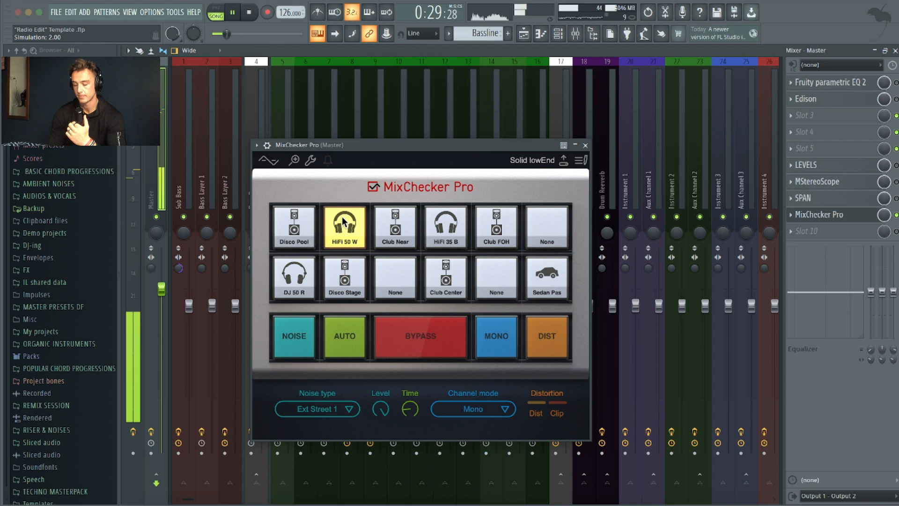
click(295, 226)
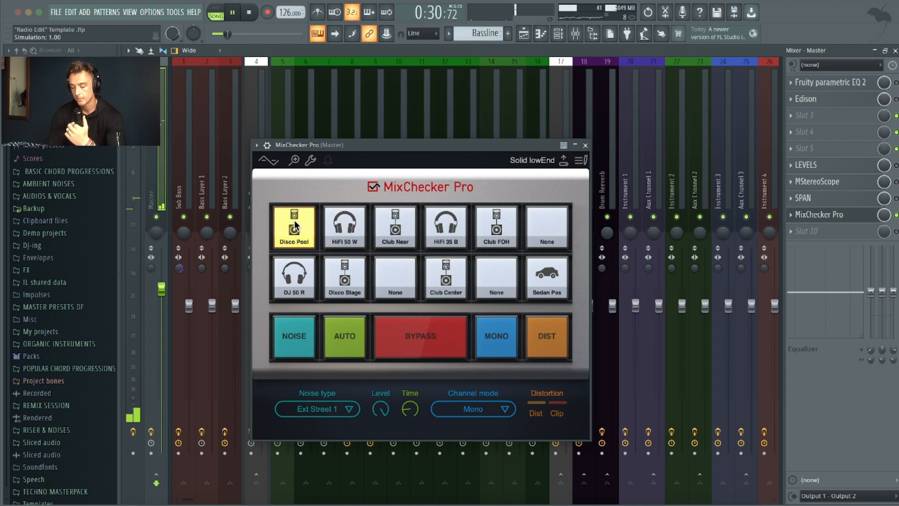
click(352, 272)
click(446, 277)
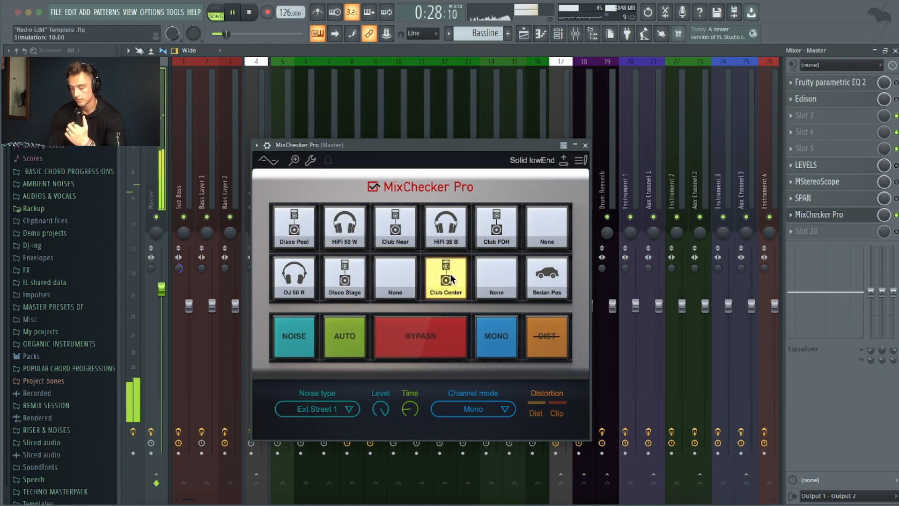
key(space)
- Load MixChecker Pro's Home Devices set, audition the song through 15" Black, Black earphones and 9" Grey, and close the plugin and mixer
click(532, 159)
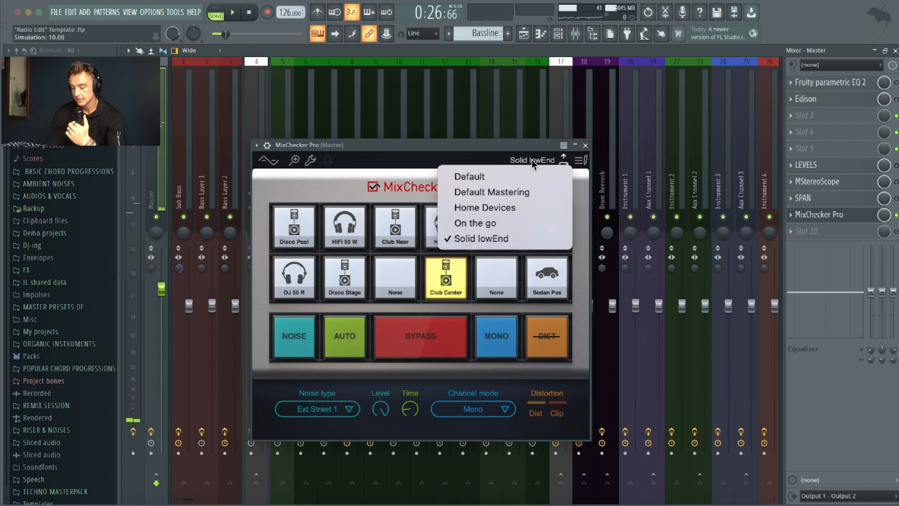
click(484, 207)
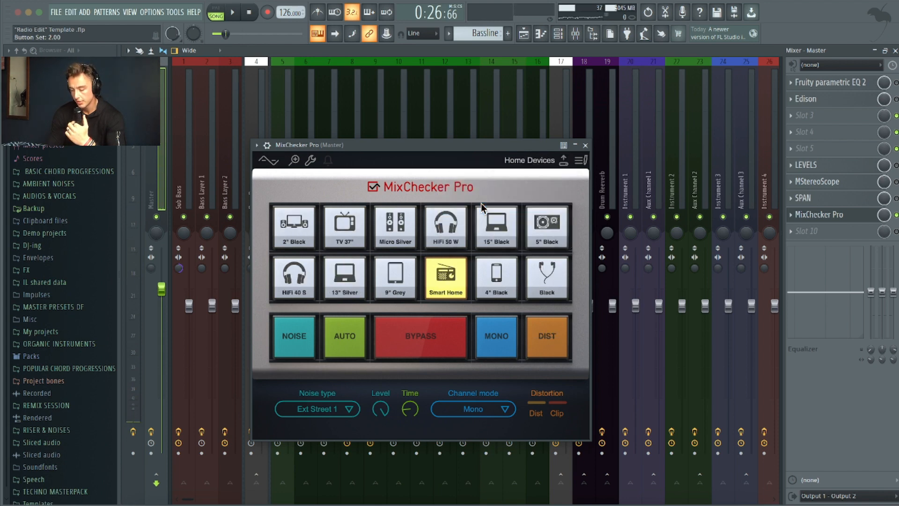
click(498, 226)
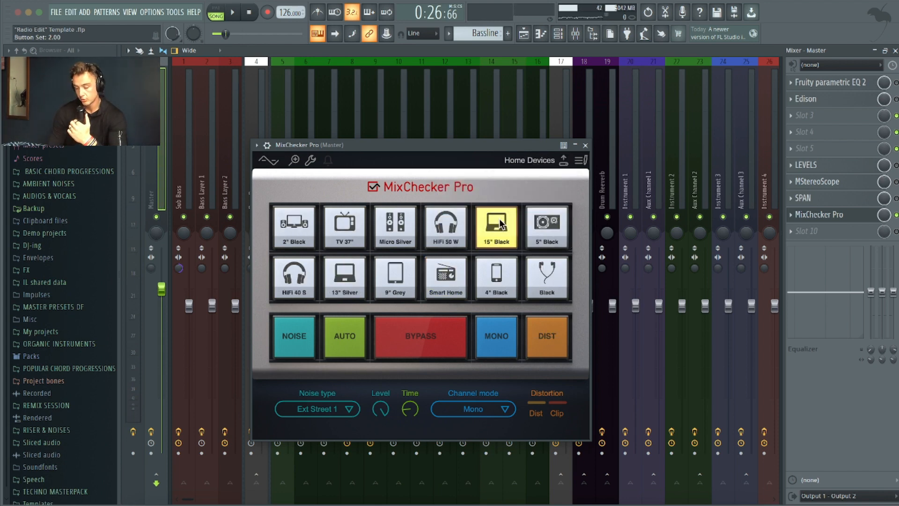
key(space)
click(547, 275)
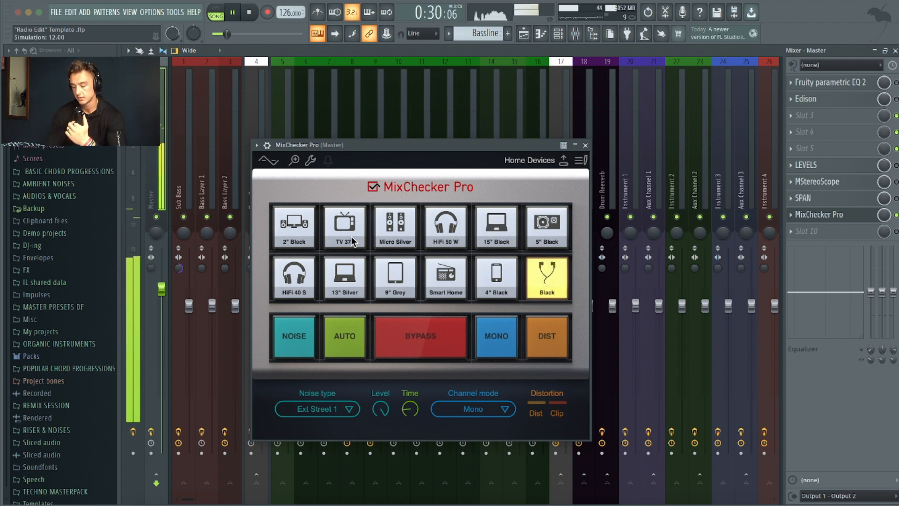
click(396, 277)
key(space)
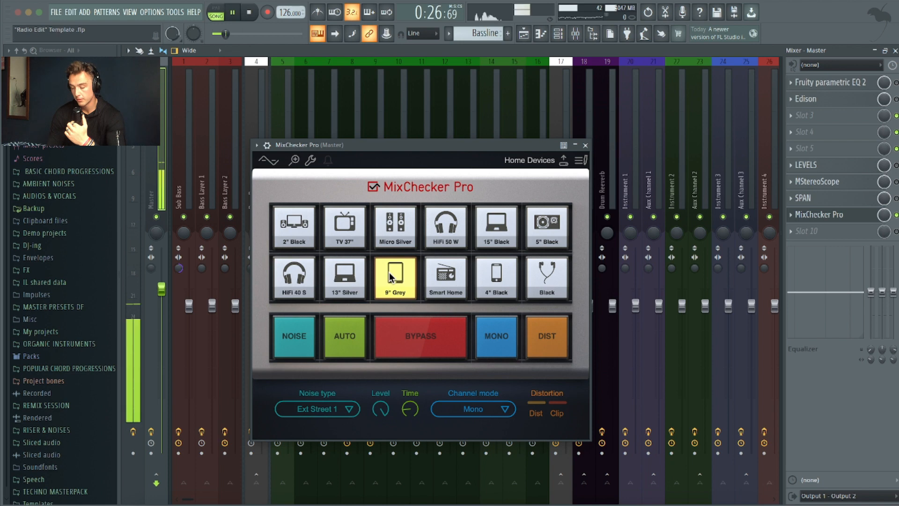
key(space)
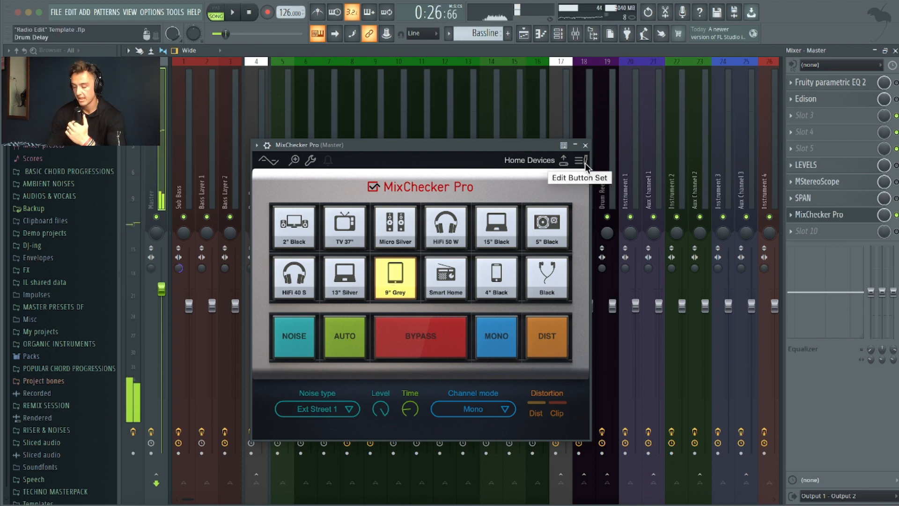
click(586, 146)
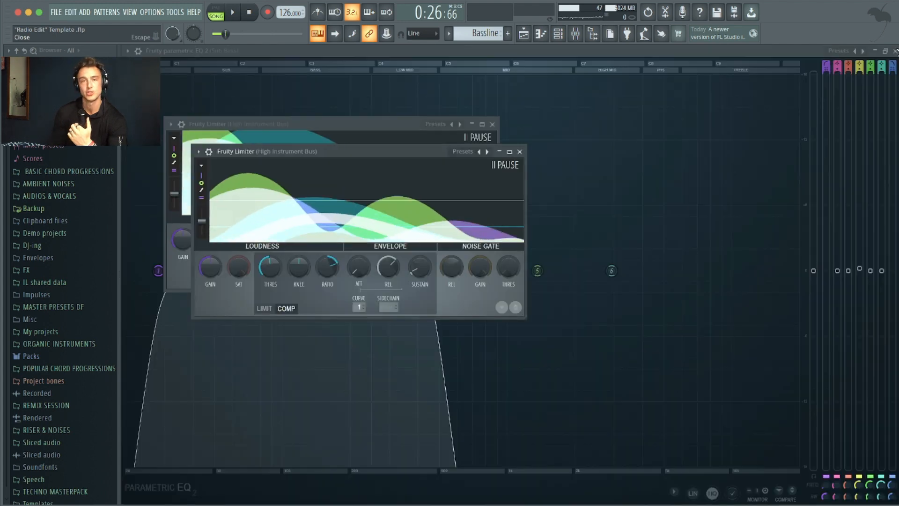
click(896, 50)
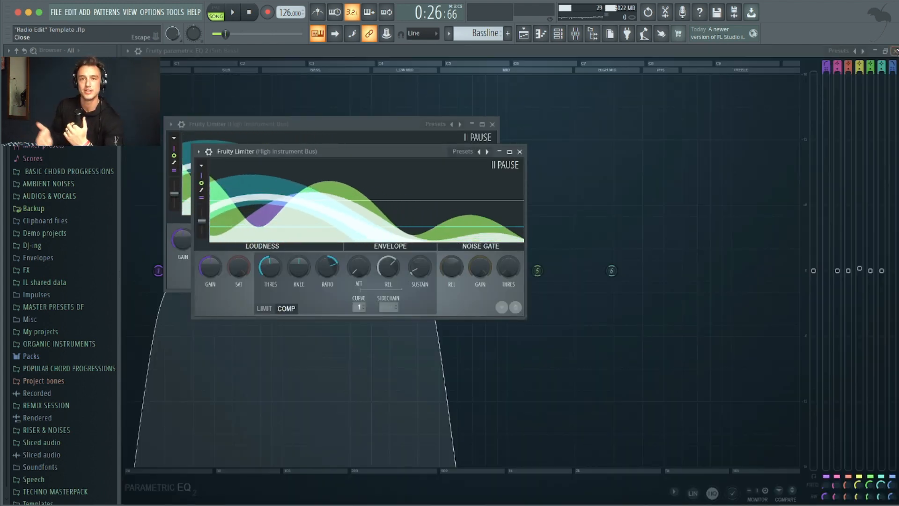